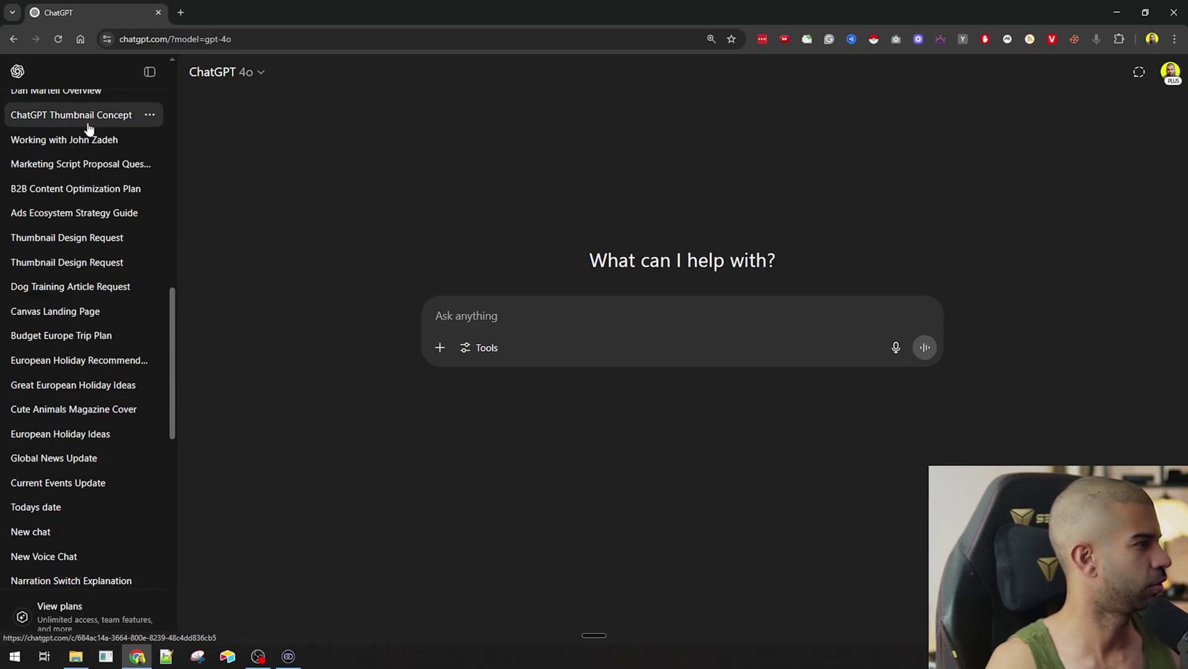
- Open the European Holiday Ideas chat and review its opening prompt about a European holiday in bullet format
click(71, 435)
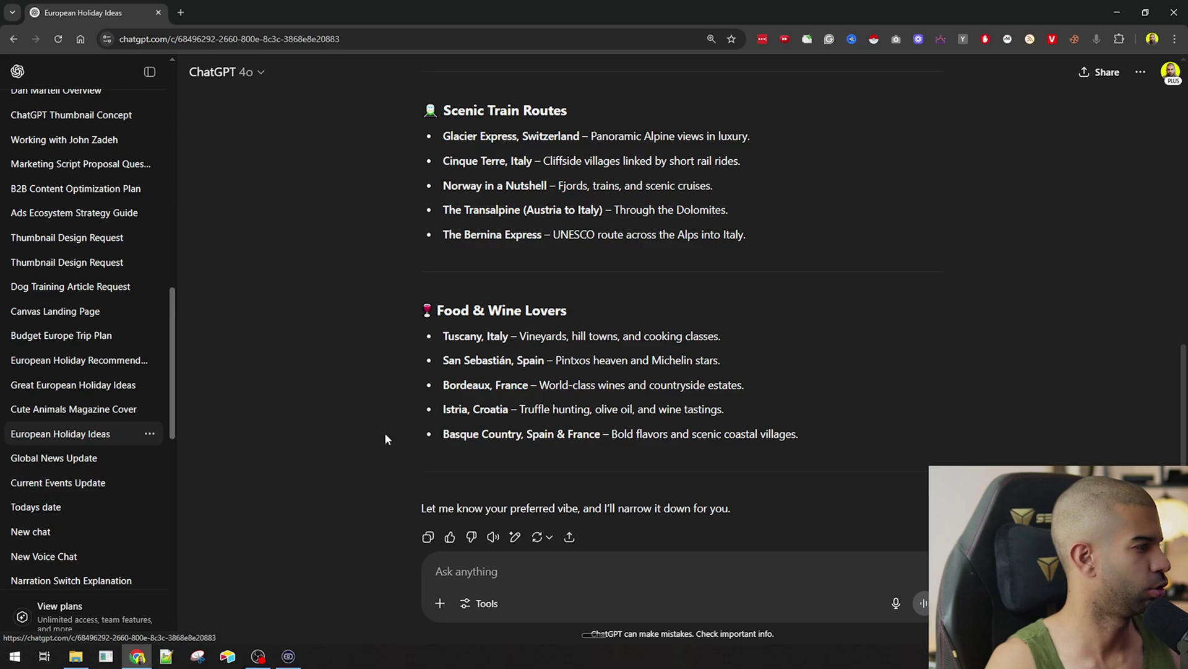
scroll(384, 438, up, 10)
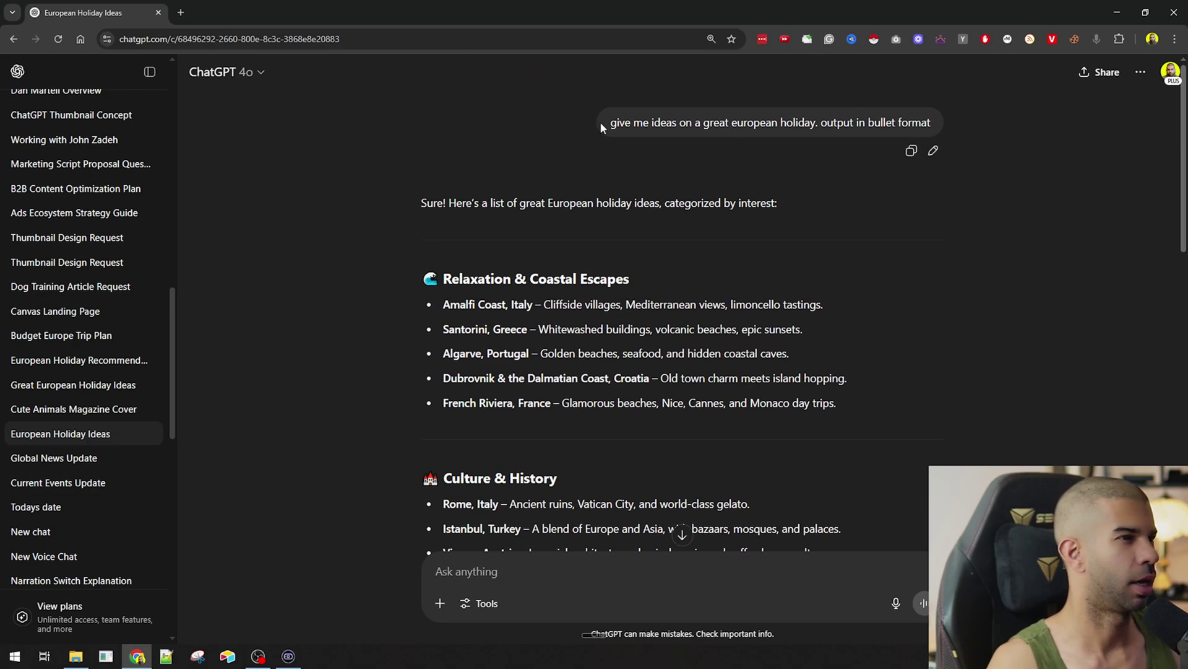
drag(600, 126, 873, 126)
click(682, 122)
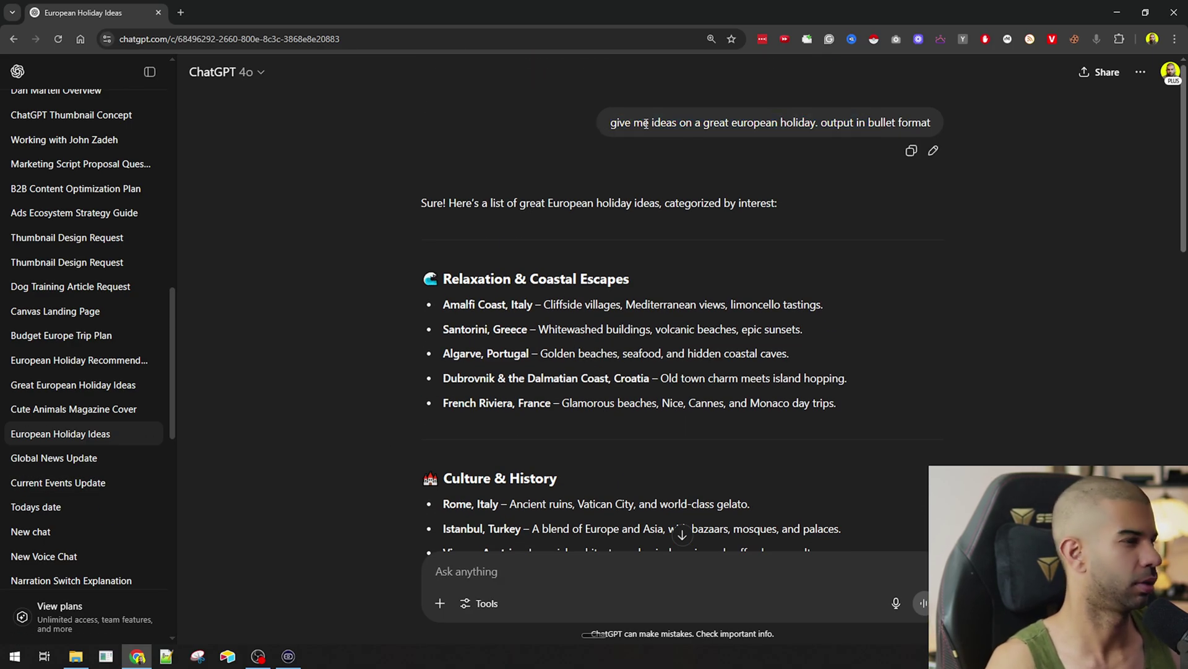
drag(645, 124, 850, 116)
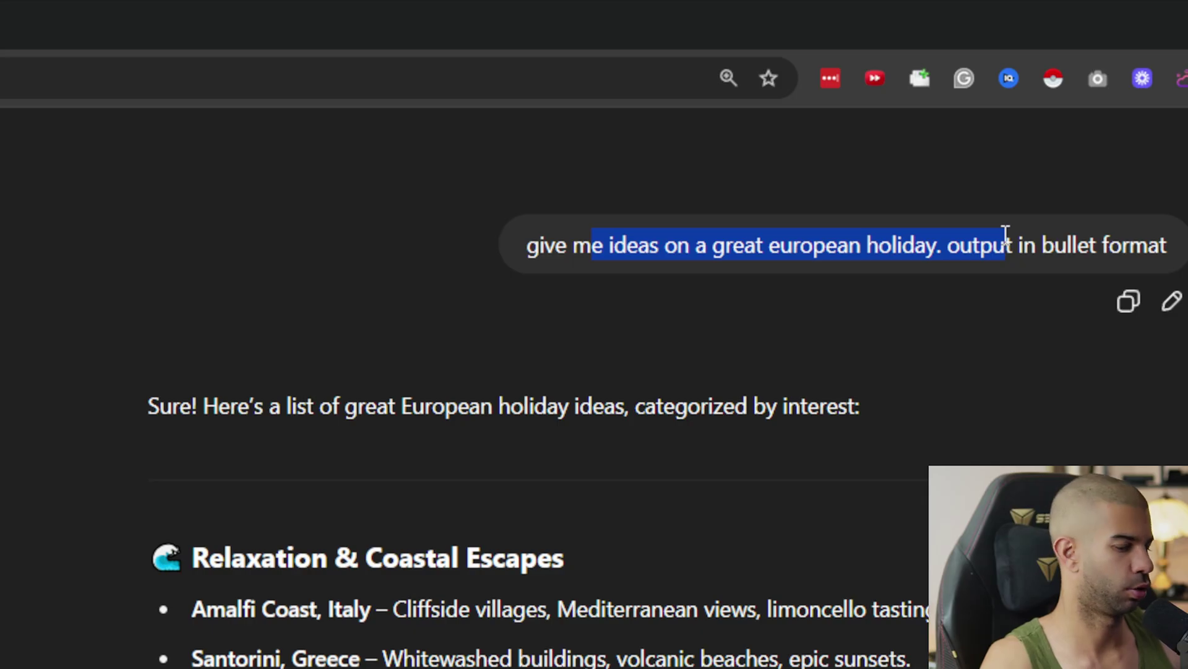
scroll(542, 375, down, 15)
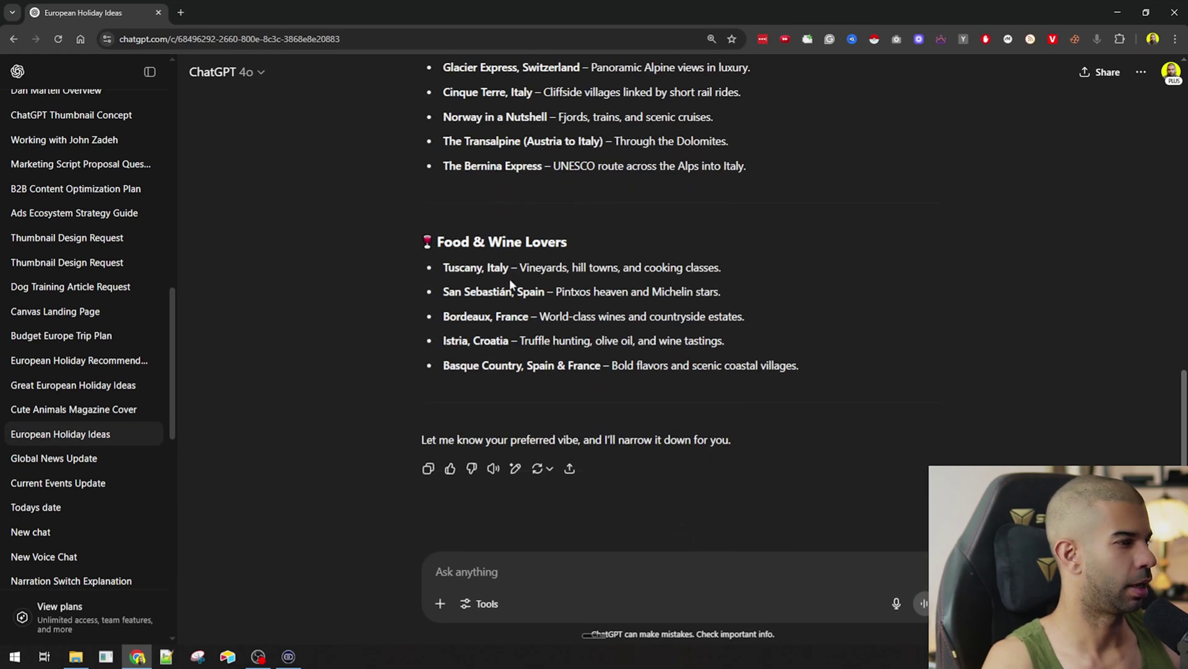
- Ask for a much better version of the above prompt for a large language model, reusable next time, using [ x ] as variables as needed
click(479, 572)
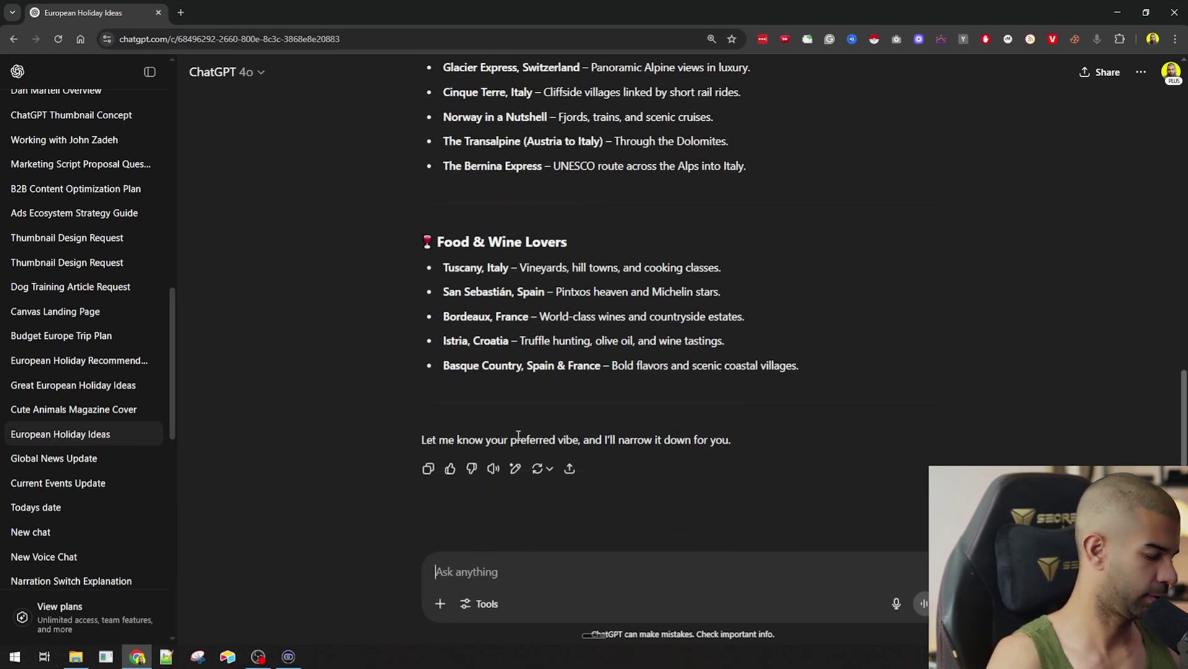
text(in)
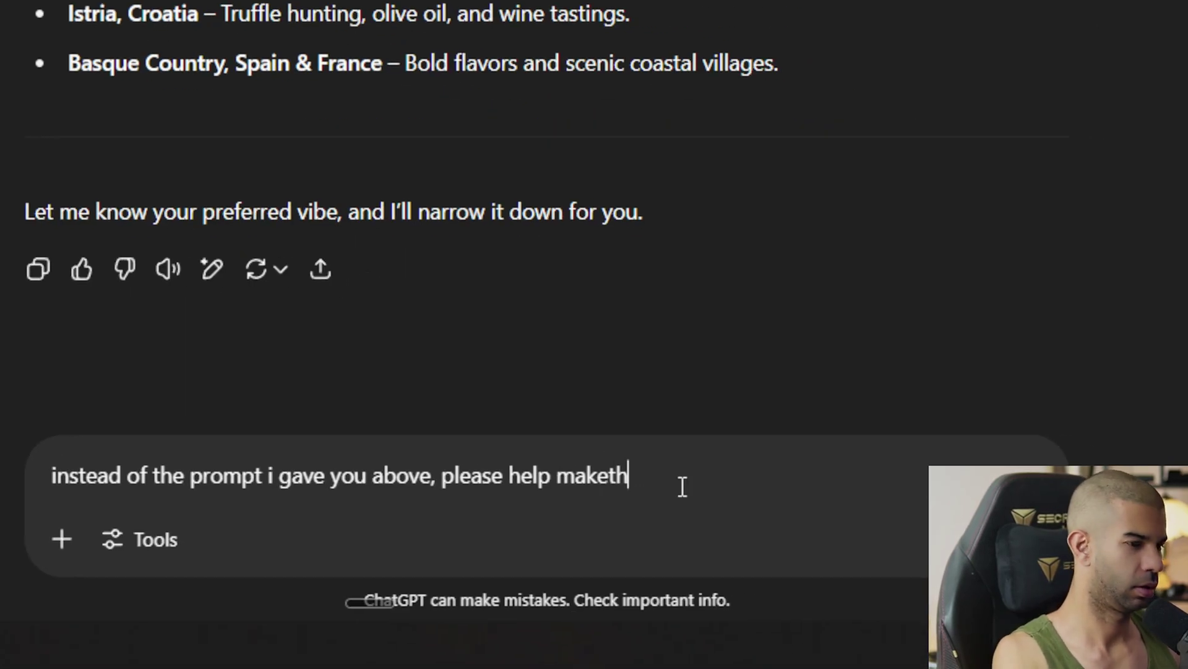
text(e prompt much f)
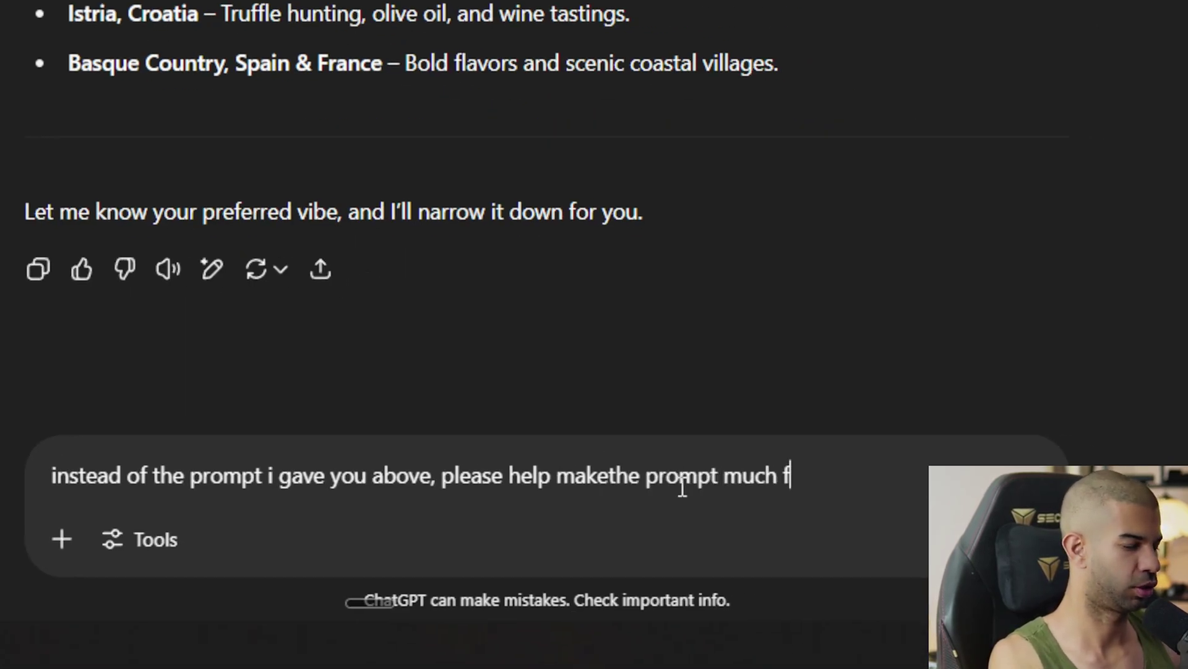
key(BackSpace)
text(better)
key(shift+Return)
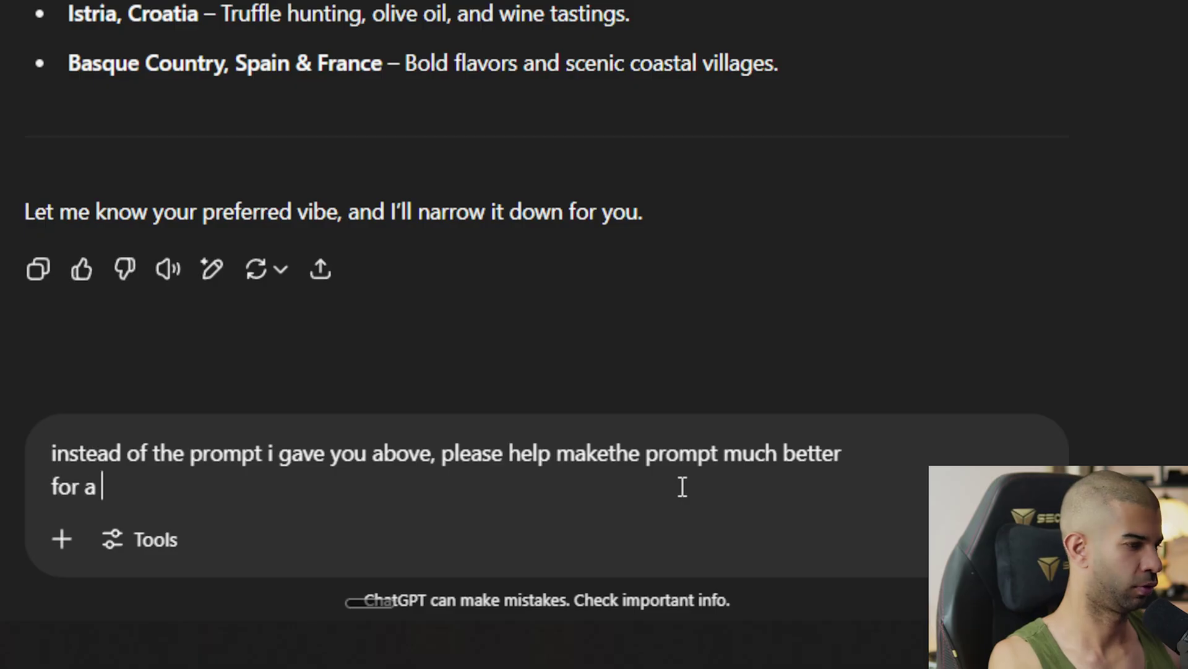
text(for a large language mo)
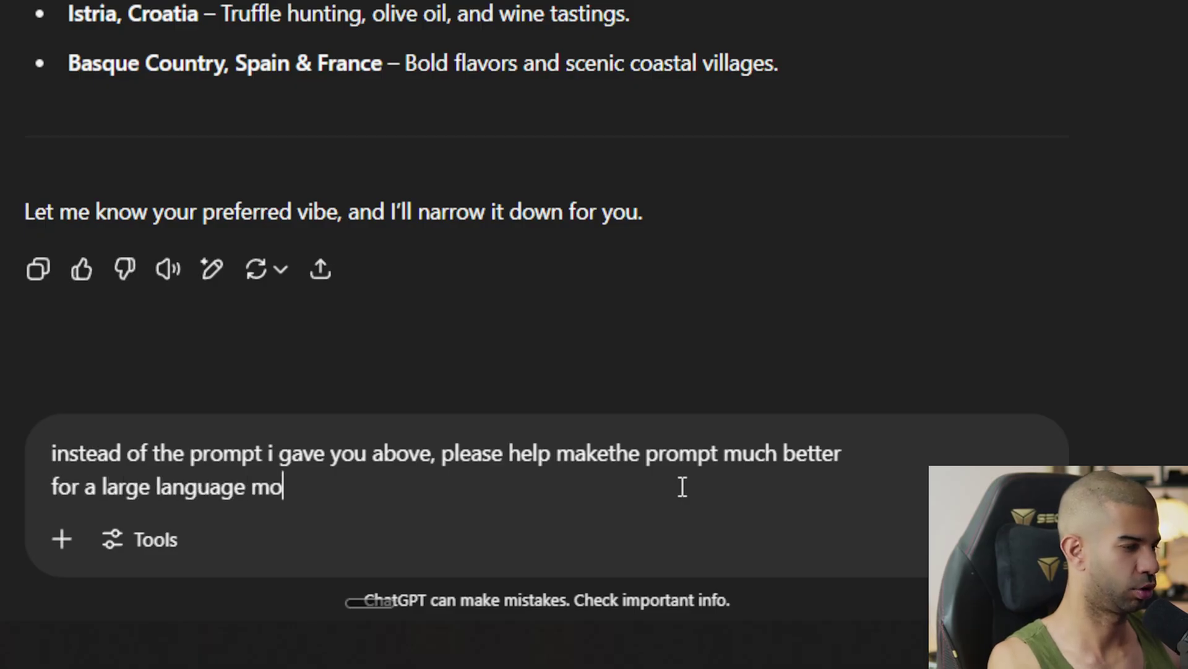
text(del so i can use it n)
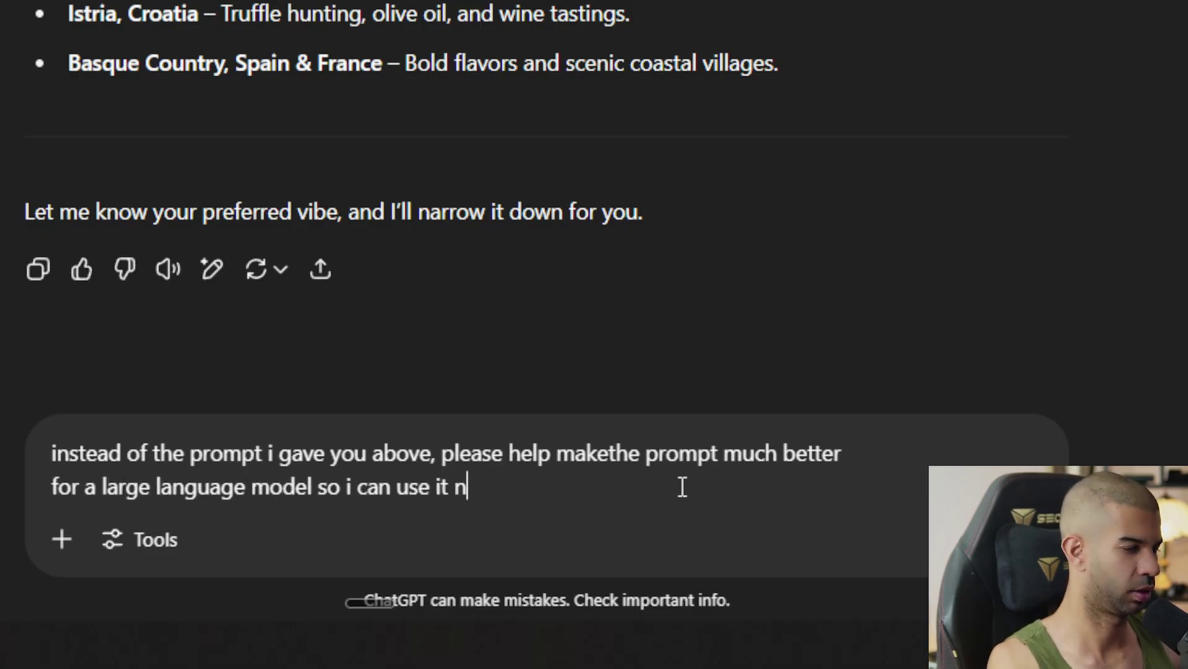
text(ext time. use [ x ] as)
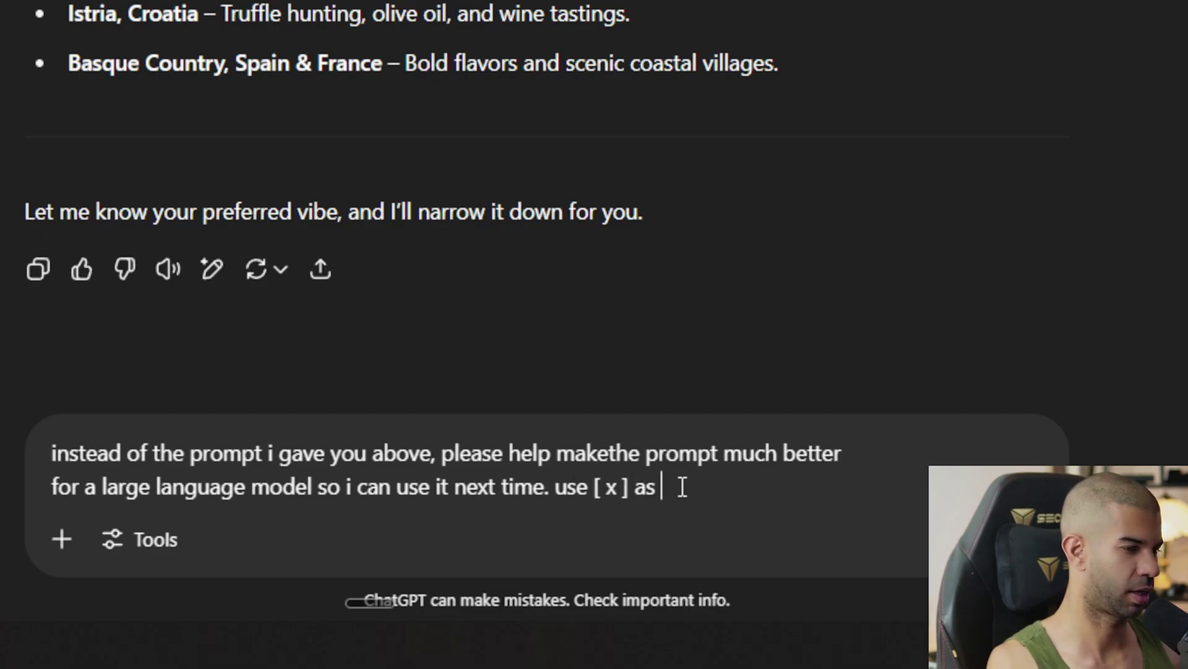
text(riables as need)
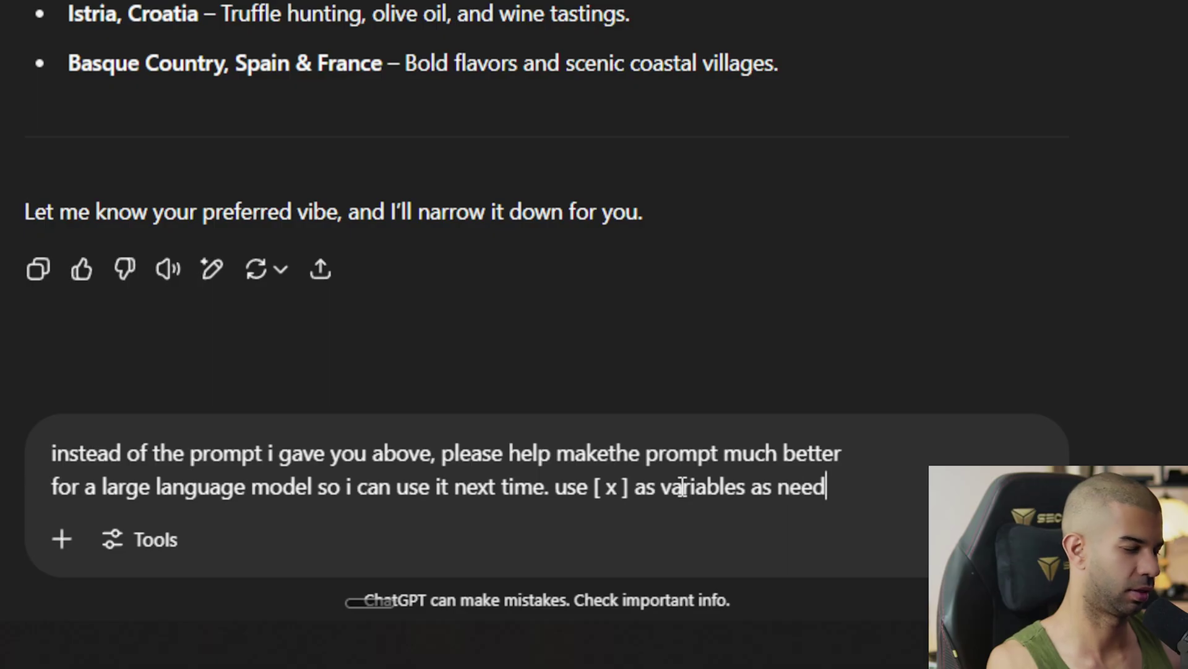
key(Return)
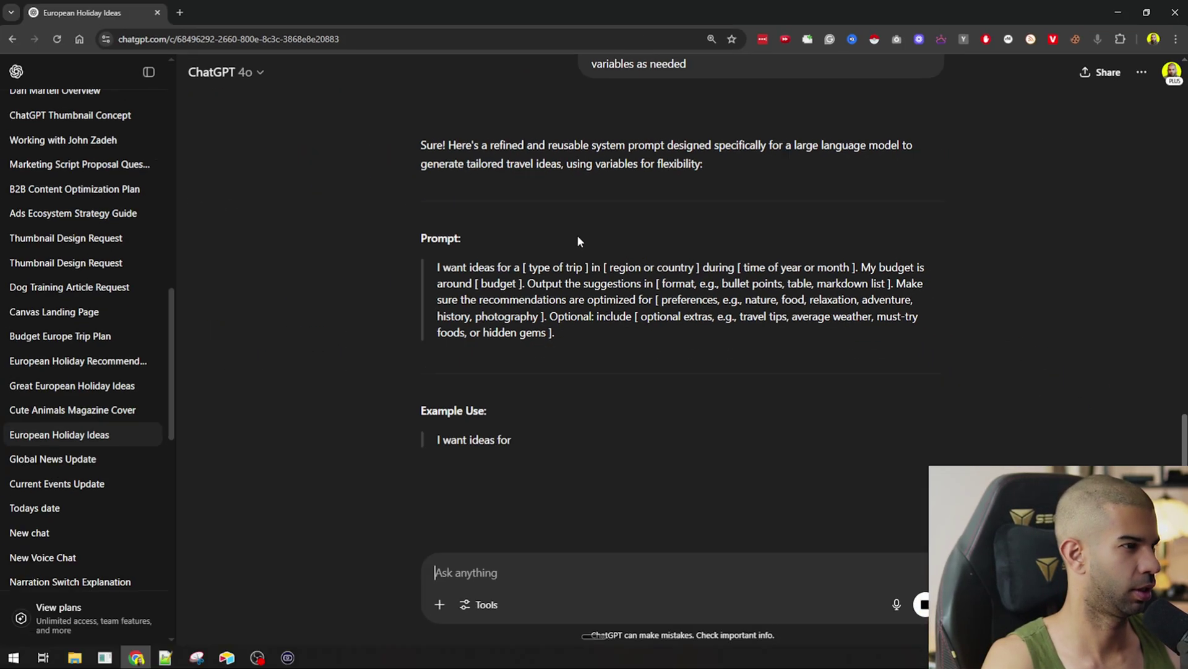
- Review the rewritten prompt template and copy the text of its example use
drag(448, 176, 664, 349)
click(496, 206)
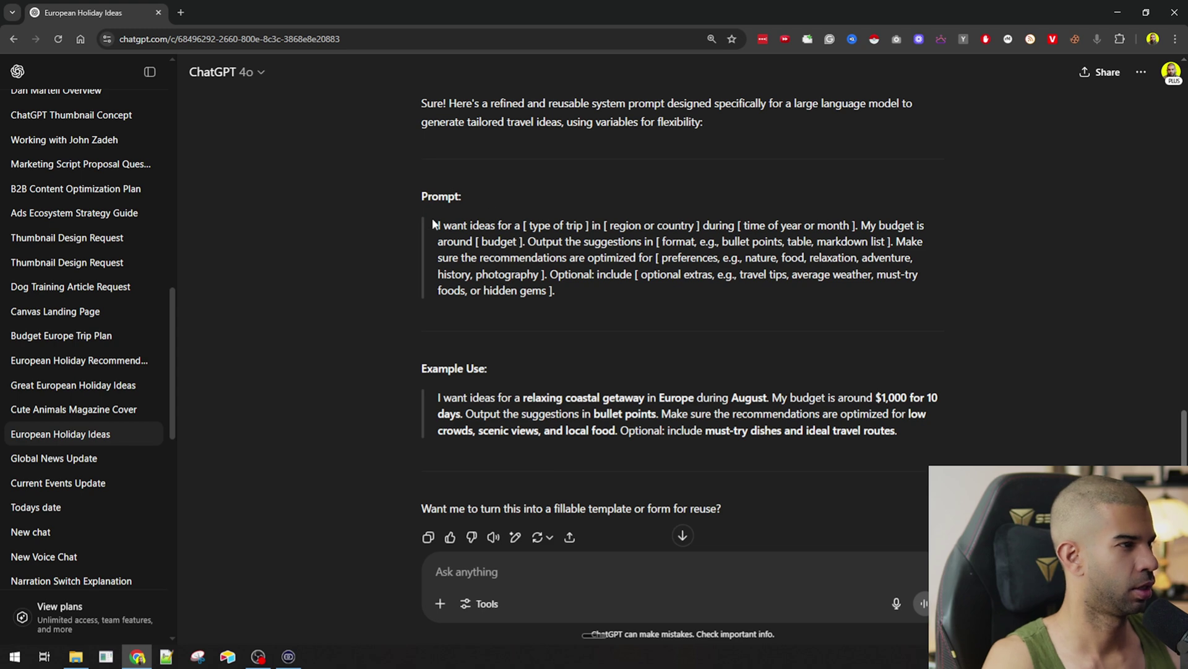
drag(436, 224, 885, 355)
click(523, 348)
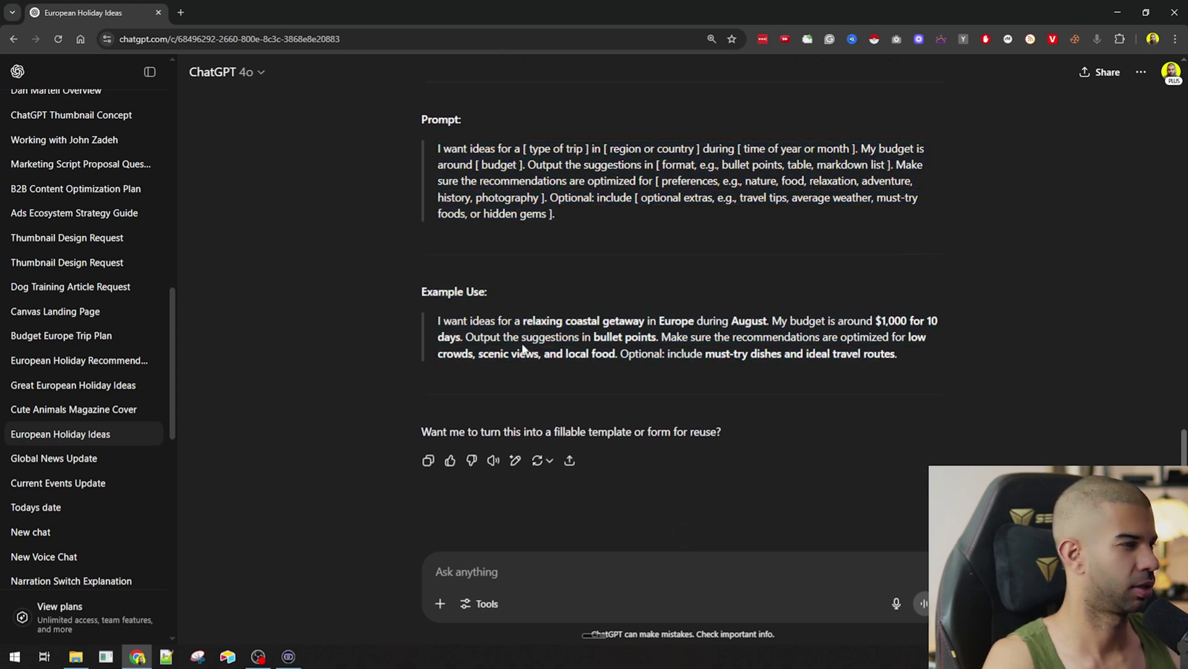
triple_click(523, 348)
key(ctrl+c)
- Submit the copied example in a new ChatGPT chat in another browser tab and review the answer with the chat sidebar hidden
key(ctrl+t)
text(ch)
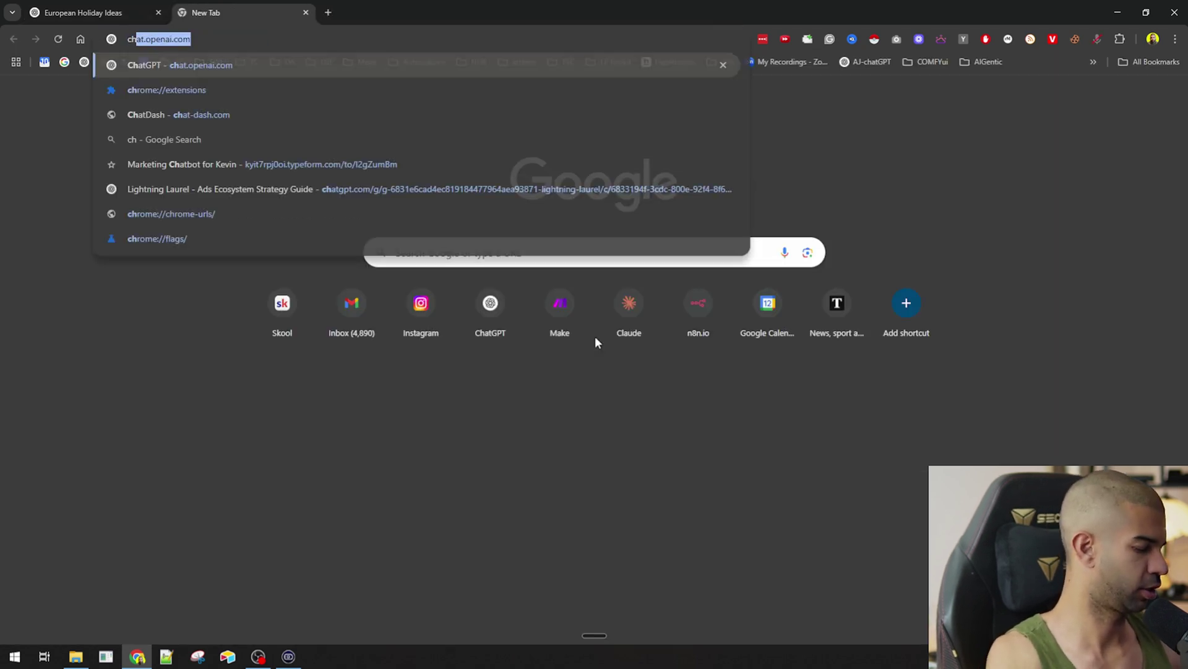
key(Return)
key(ctrl+v)
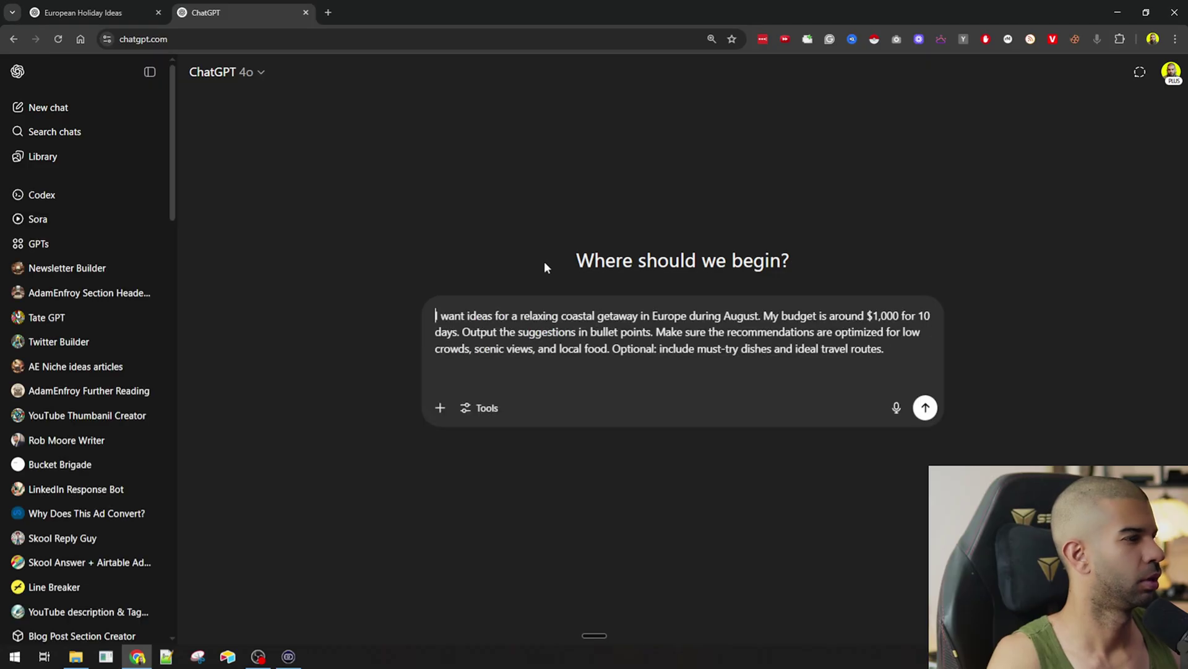
key(Return)
key(ctrl+shift+s)
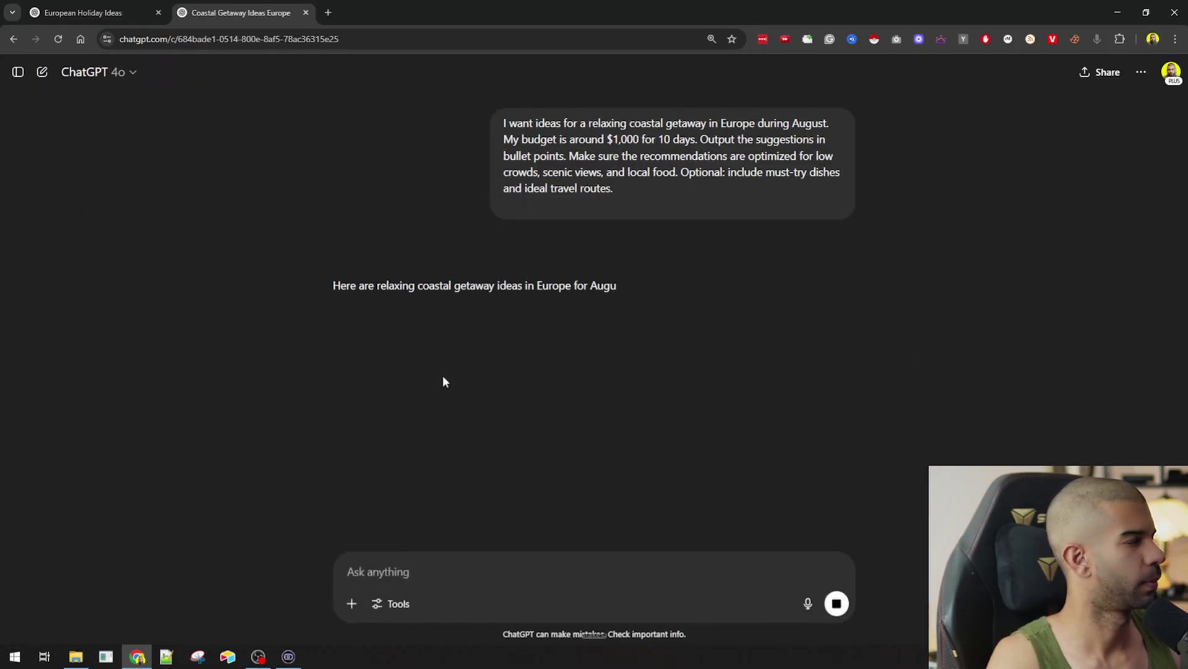
drag(390, 285, 540, 396)
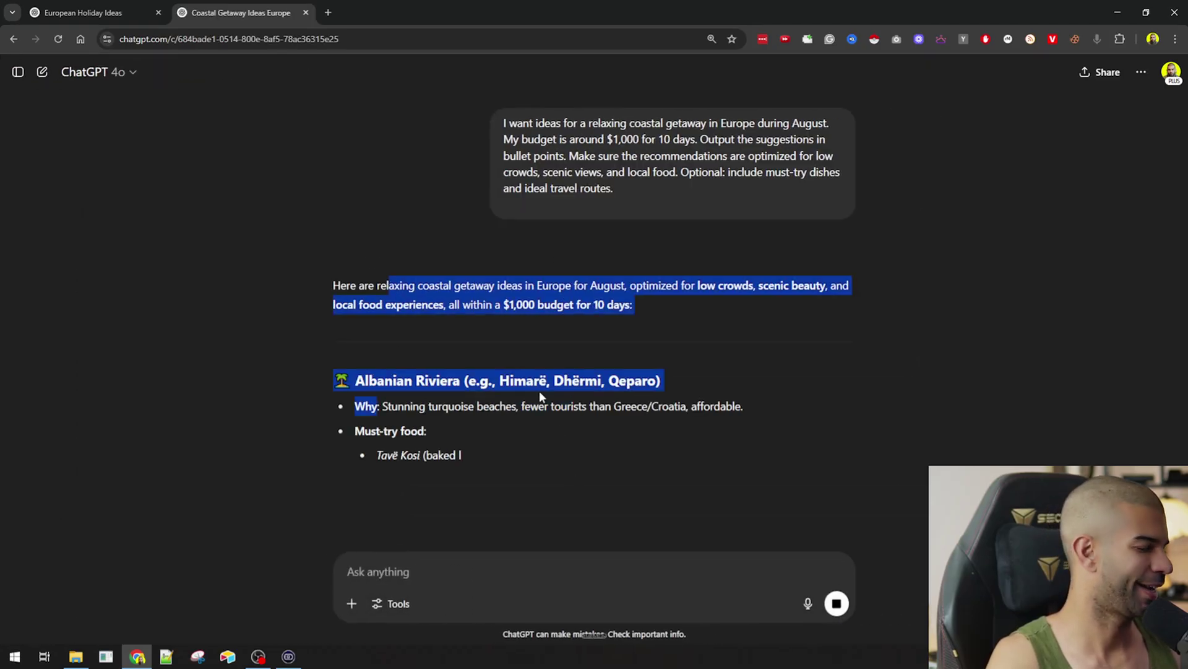
scroll(526, 372, down, 2)
scroll(551, 382, up, 2)
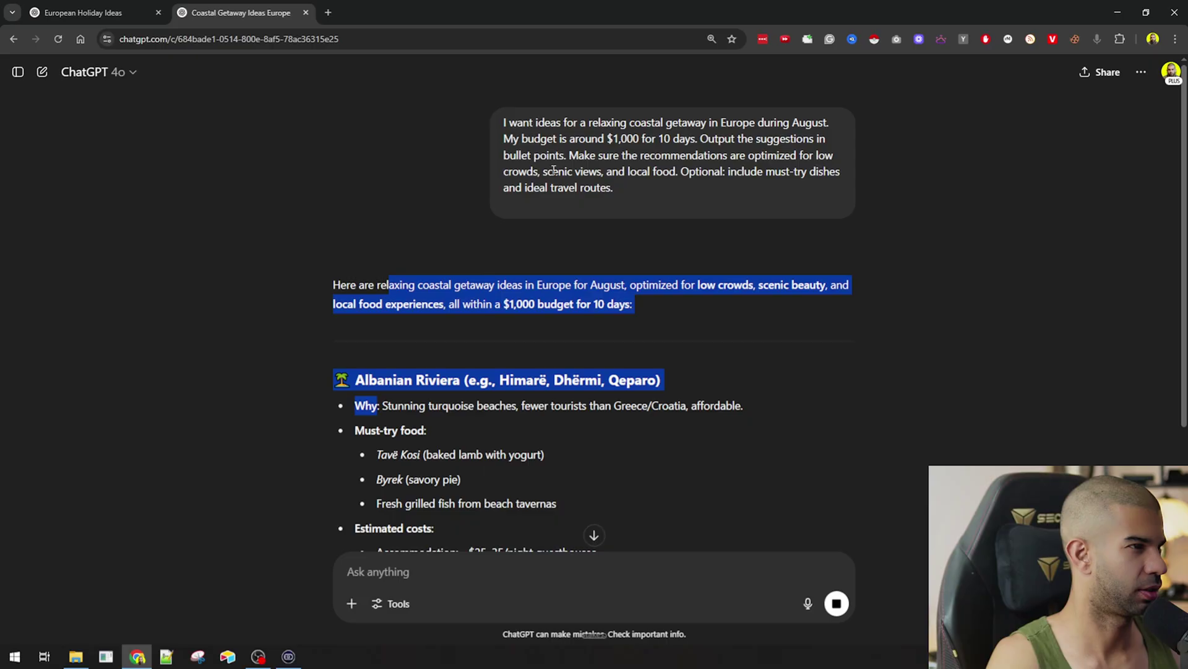
- Copy the prompt template together with its example use from the European Holiday Ideas chat
click(135, 5)
drag(410, 151, 815, 375)
key(ctrl+c)
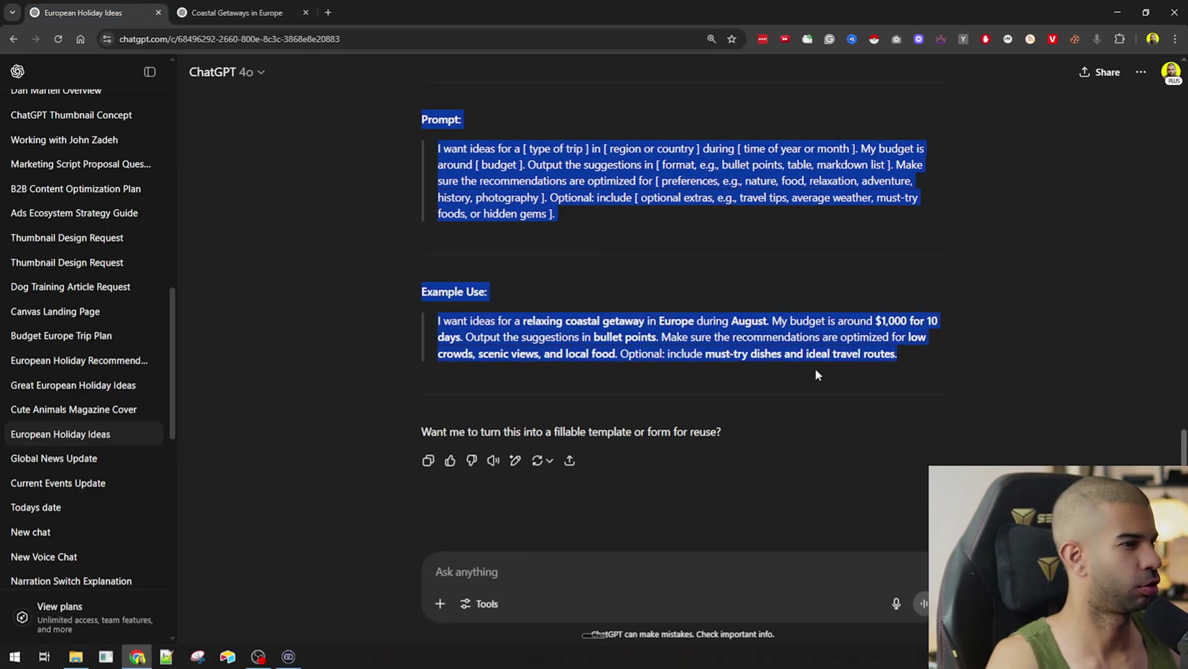
- Create a new Google Docs document, paste in the copied prompt and example, and view the page at 100% browser zoom
key(ctrl+t)
text(docs.new)
key(Return)
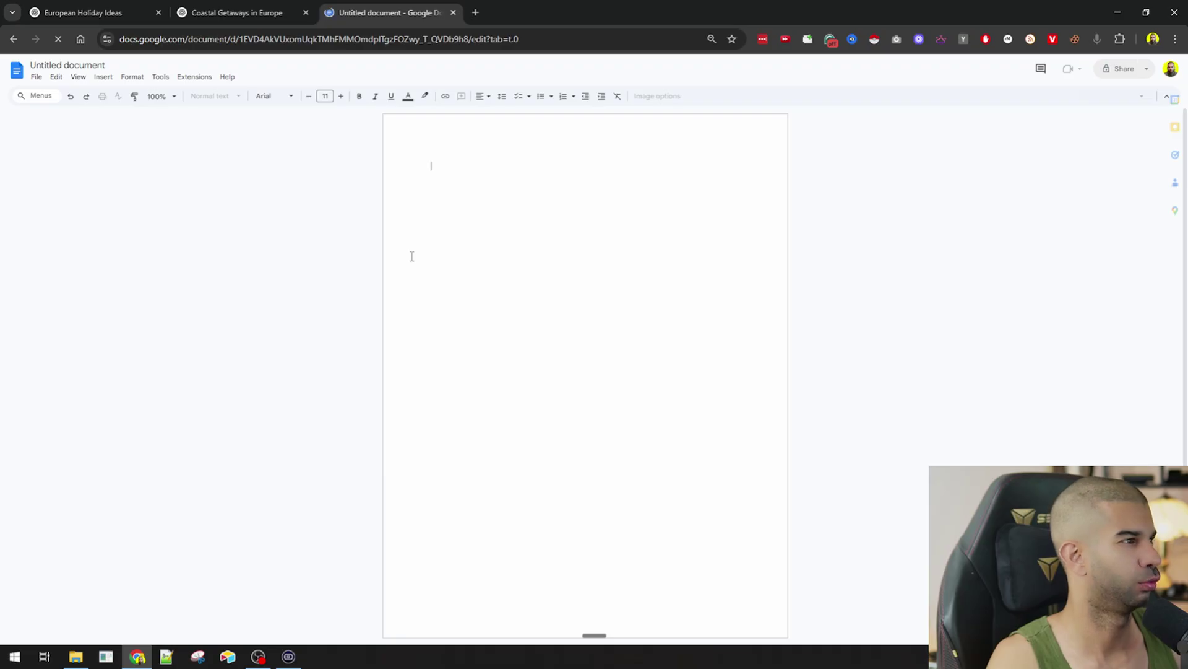
key(ctrl+v)
key(ctrl+0)
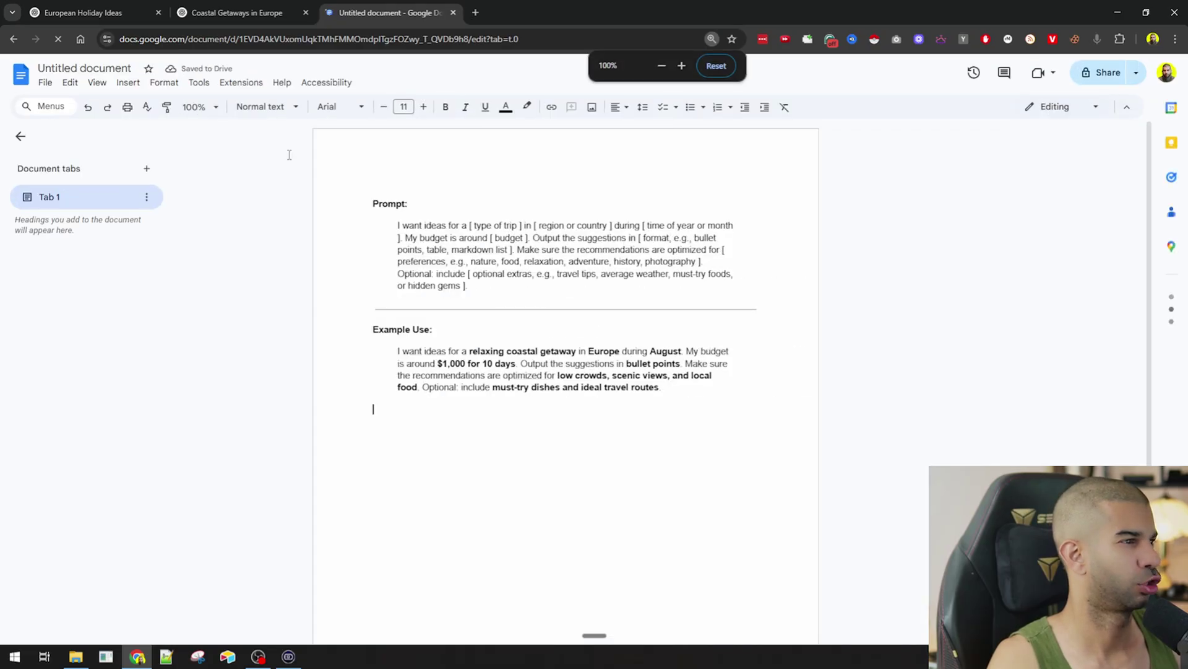
- Rename the document as ChatGPT Prompts
click(94, 69)
text(Cha)
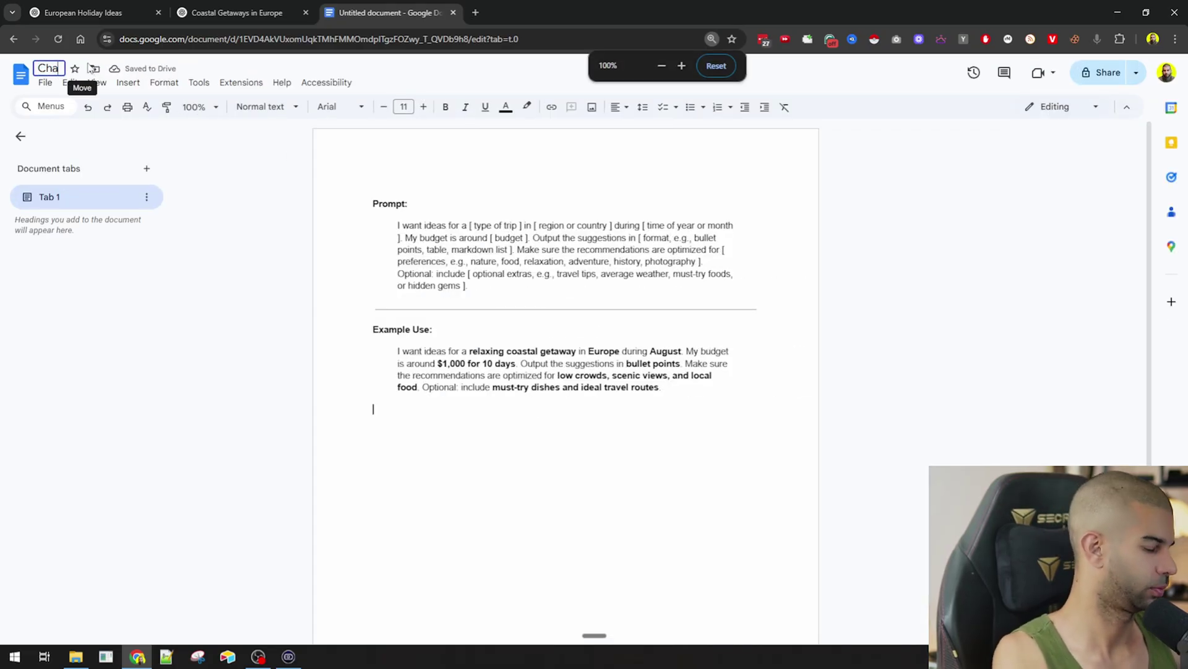
text(tGPT Prompts)
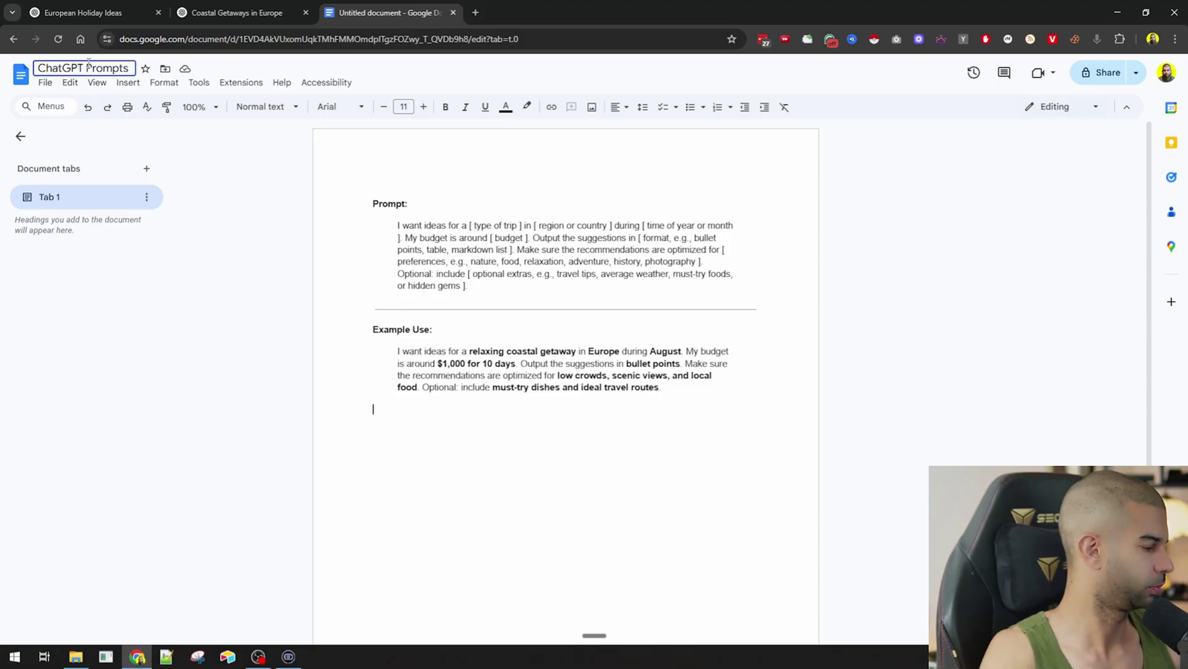
key(Return)
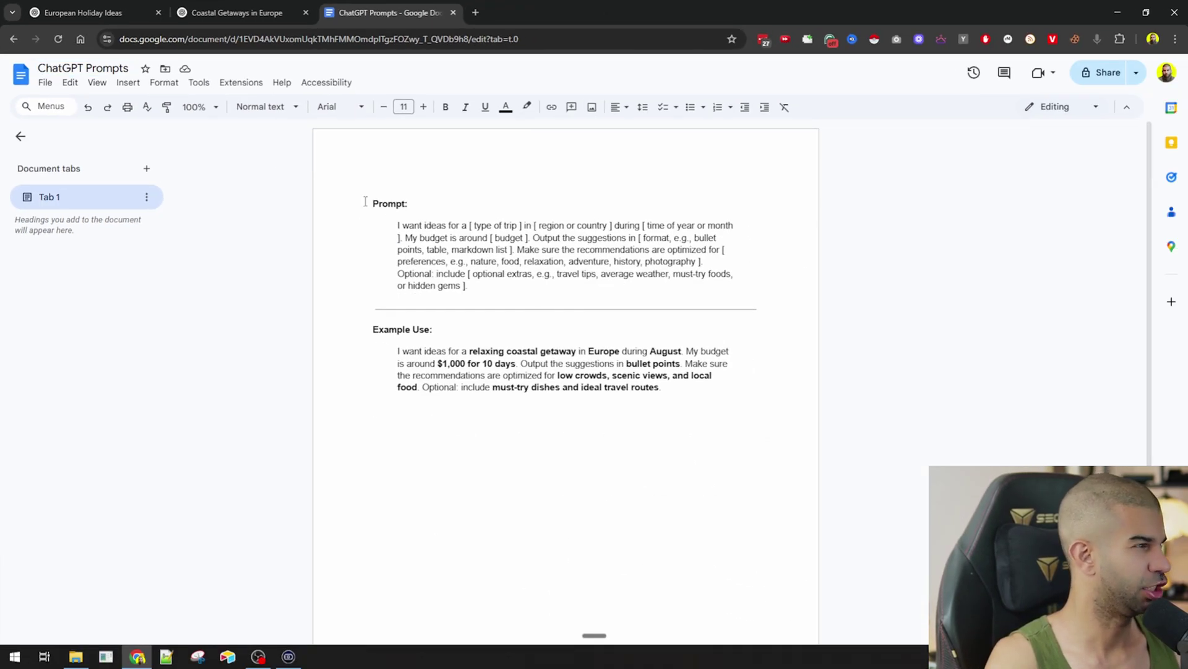
- Add the line "Vacation prompt" above the pasted prompt and format it with a heading style
key(Return)
drag(374, 186, 610, 494)
click(715, 498)
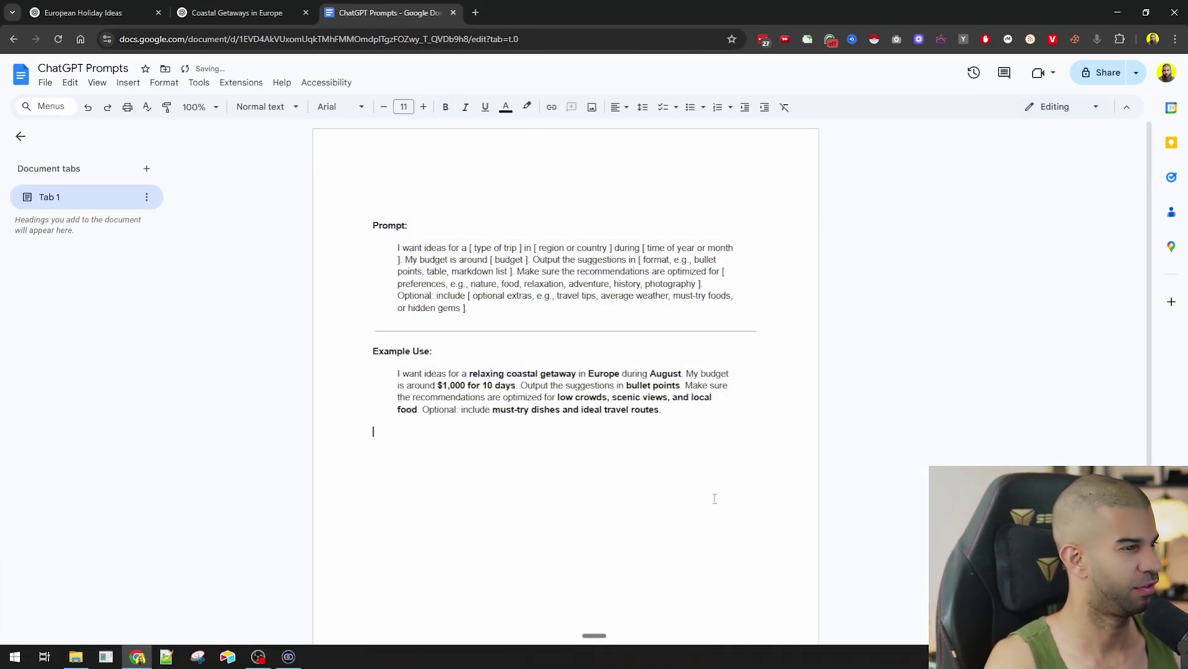
drag(379, 230, 467, 308)
click(422, 371)
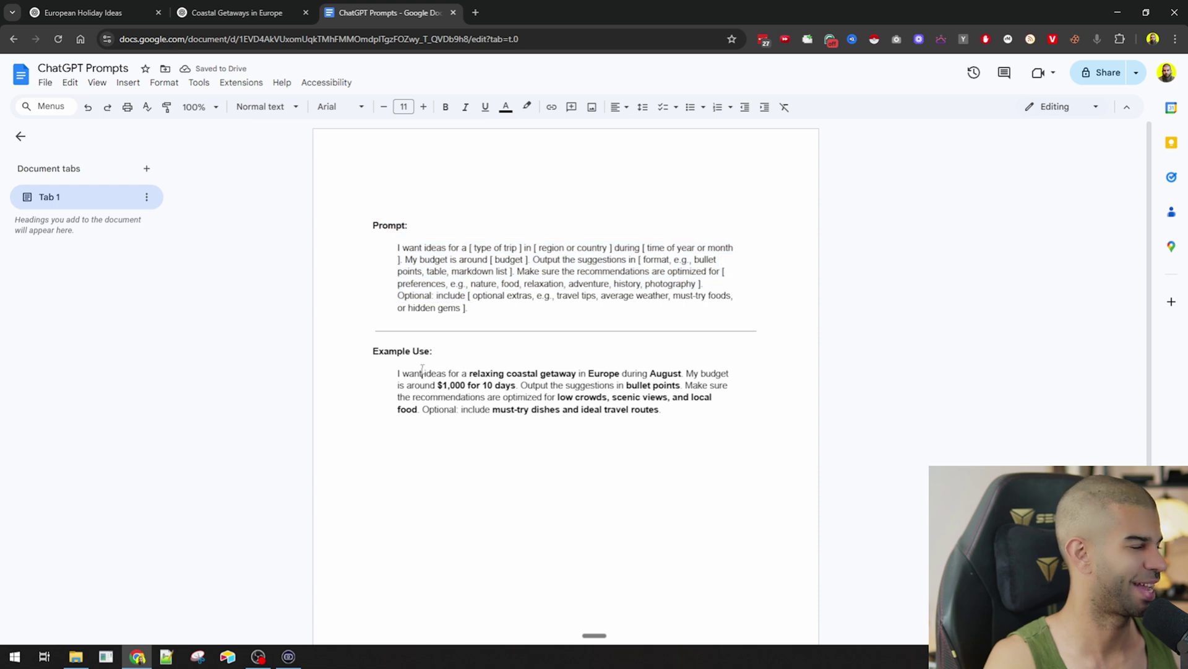
click(398, 193)
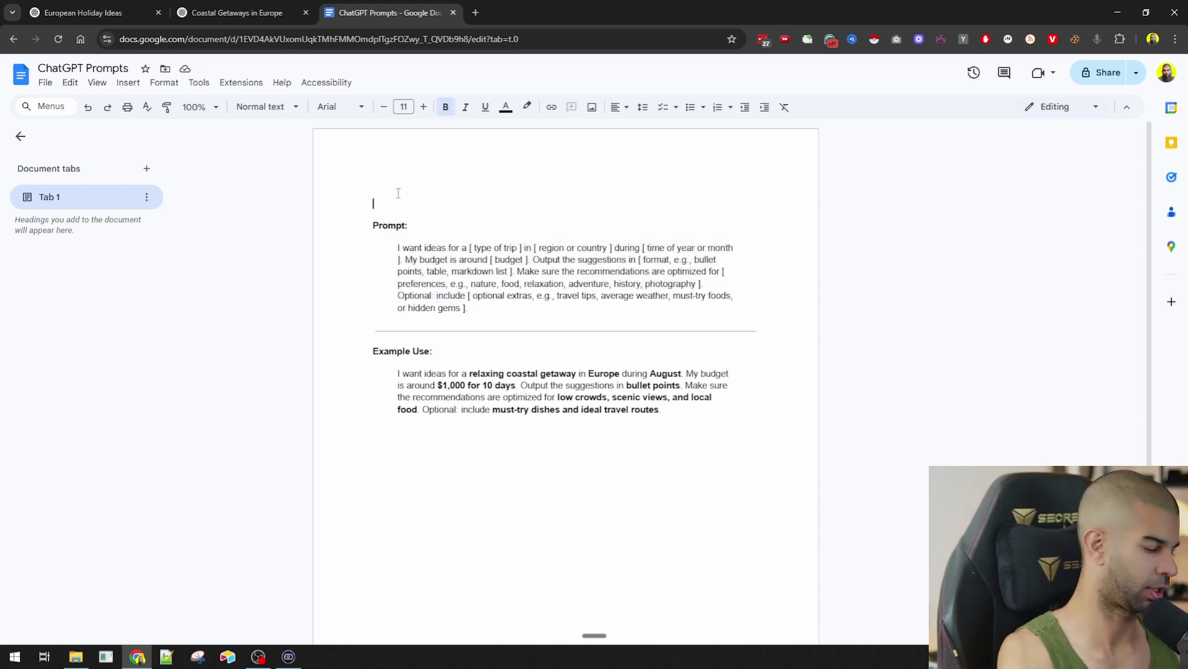
text(vac)
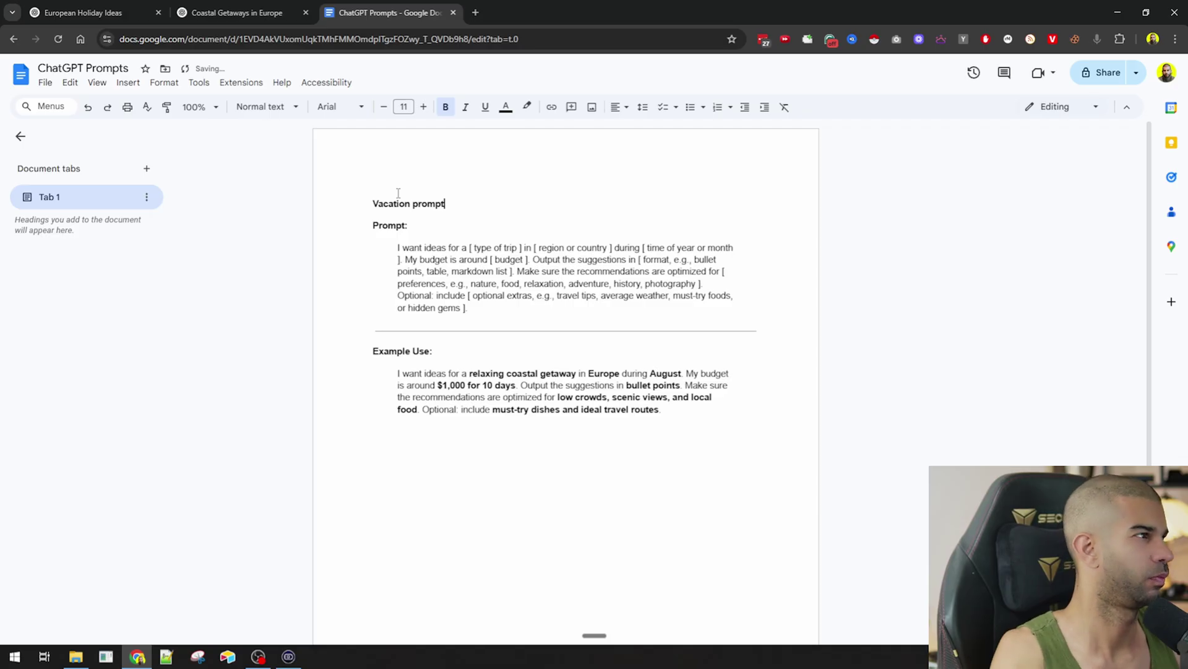
text(ation prompt)
click(266, 106)
click(279, 315)
key(Down)
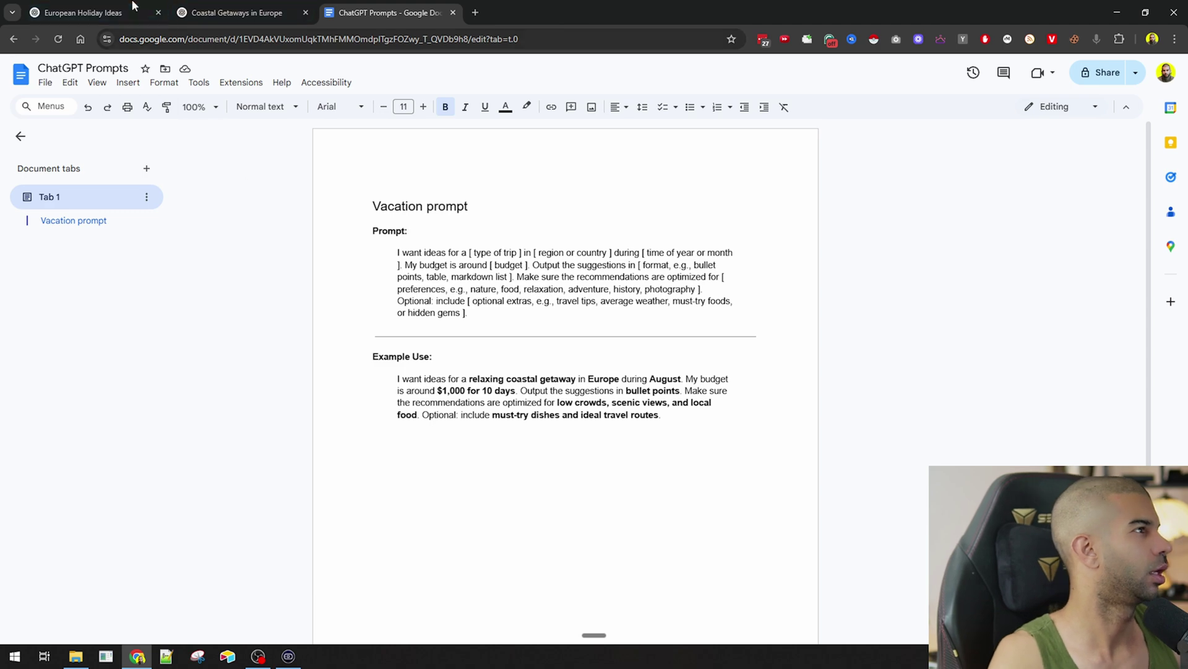
- In a new ChatGPT chat replacing the Coastal Getaways one, ask "give me a recipe for chicken, rice and broccoli" and skim the reply
click(84, 12)
click(248, 12)
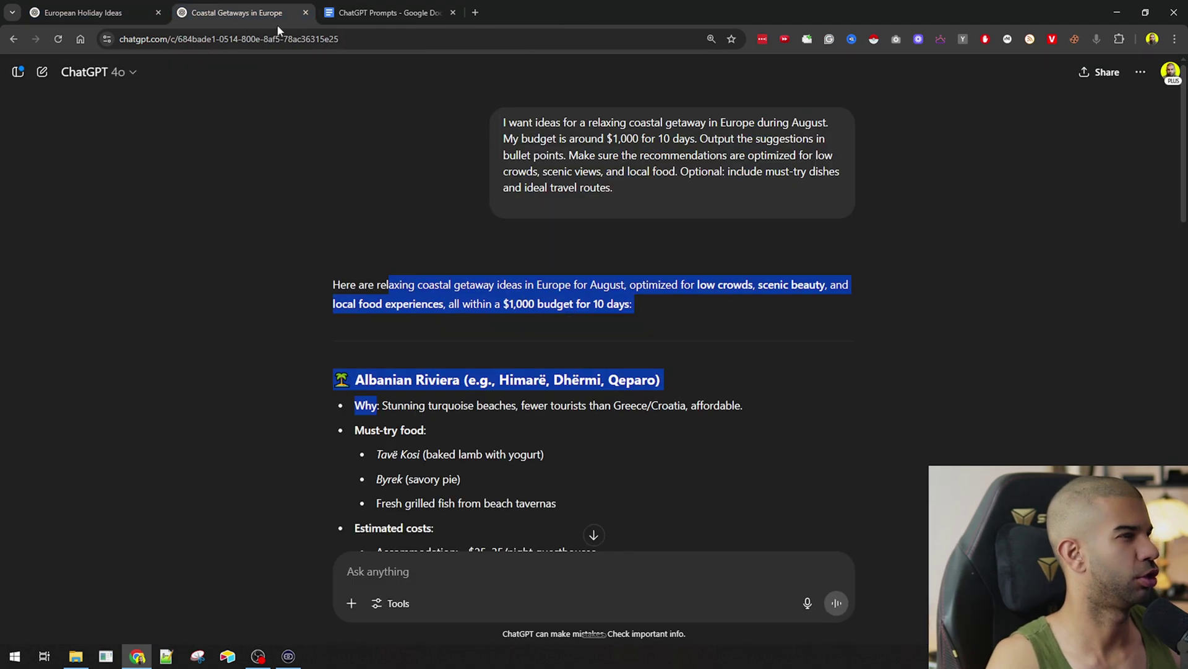
click(42, 72)
text(give me)
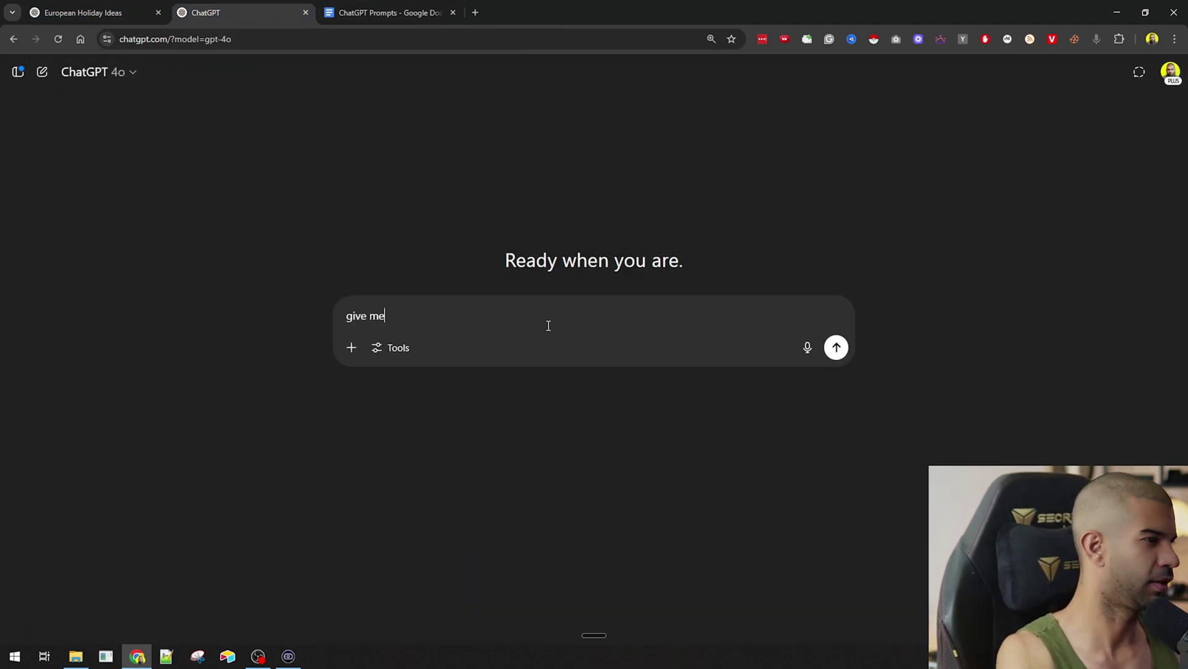
text( a recipe for )
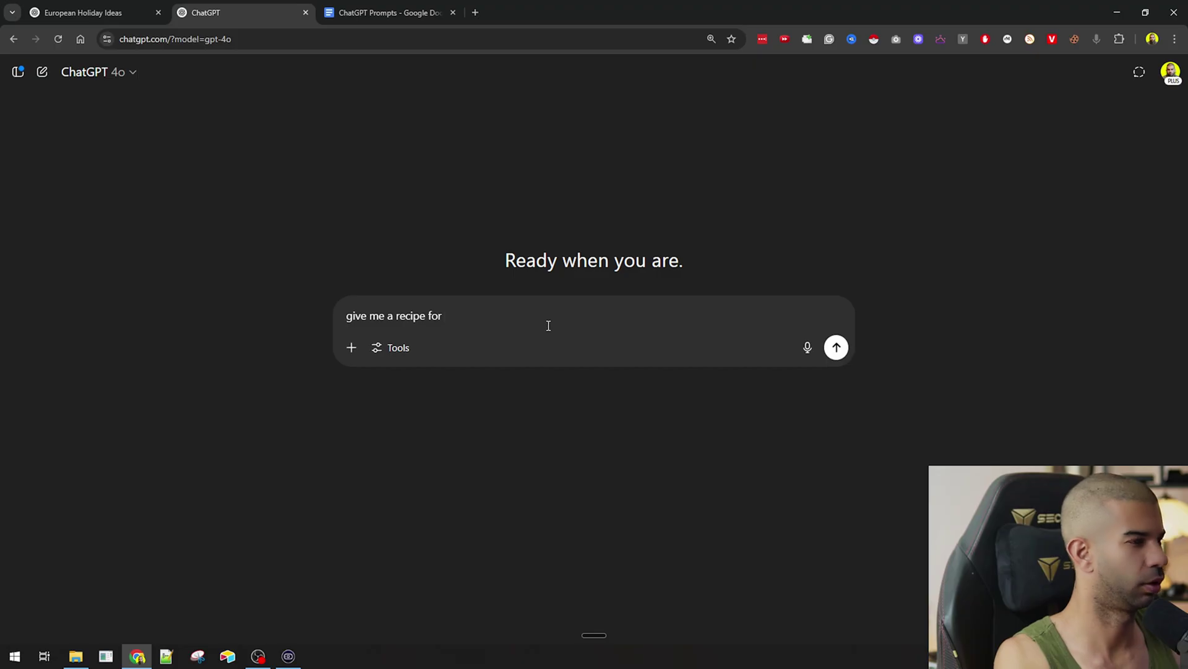
text(chicken, rice and broccoli)
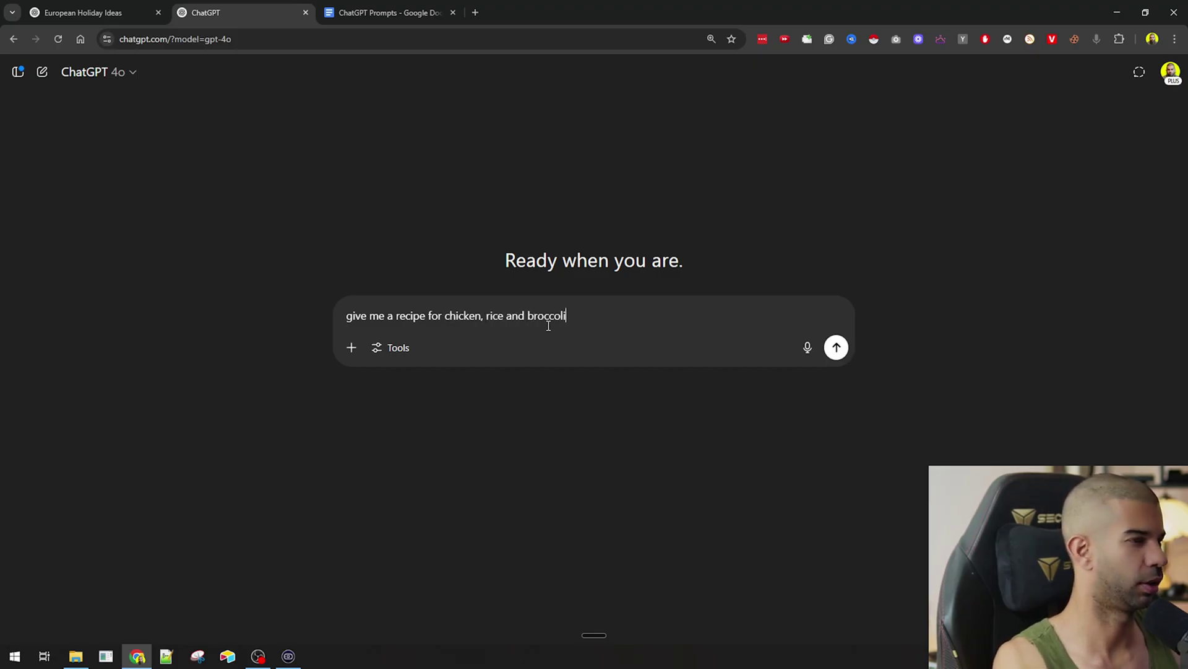
key(Return)
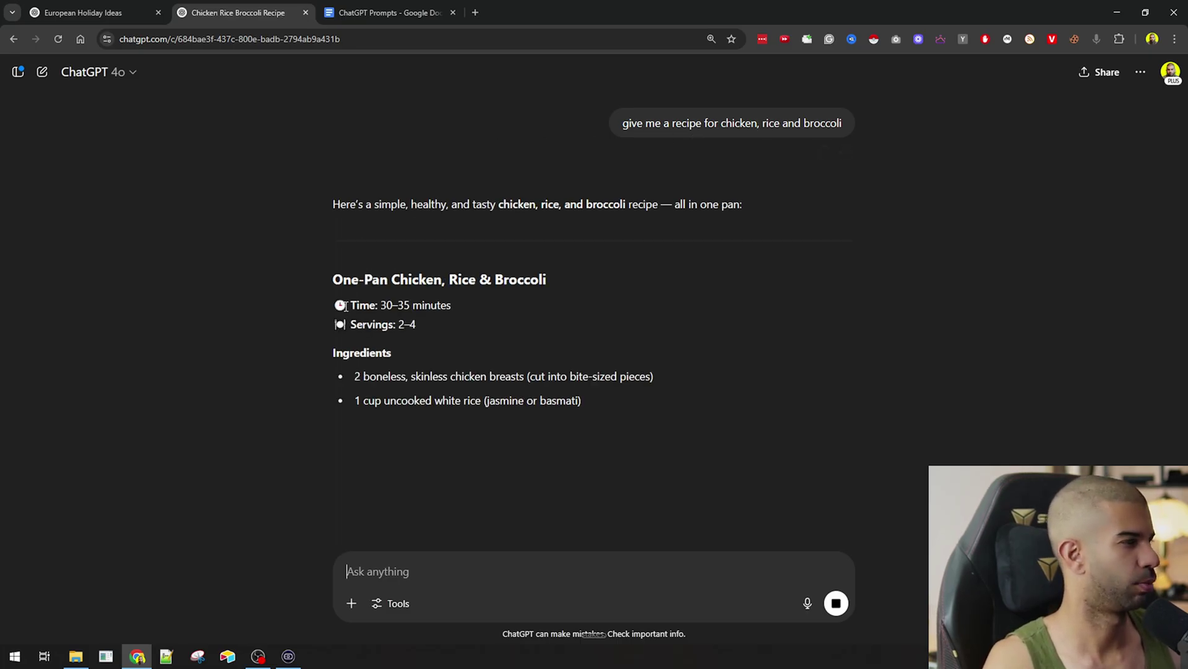
drag(347, 298, 400, 302)
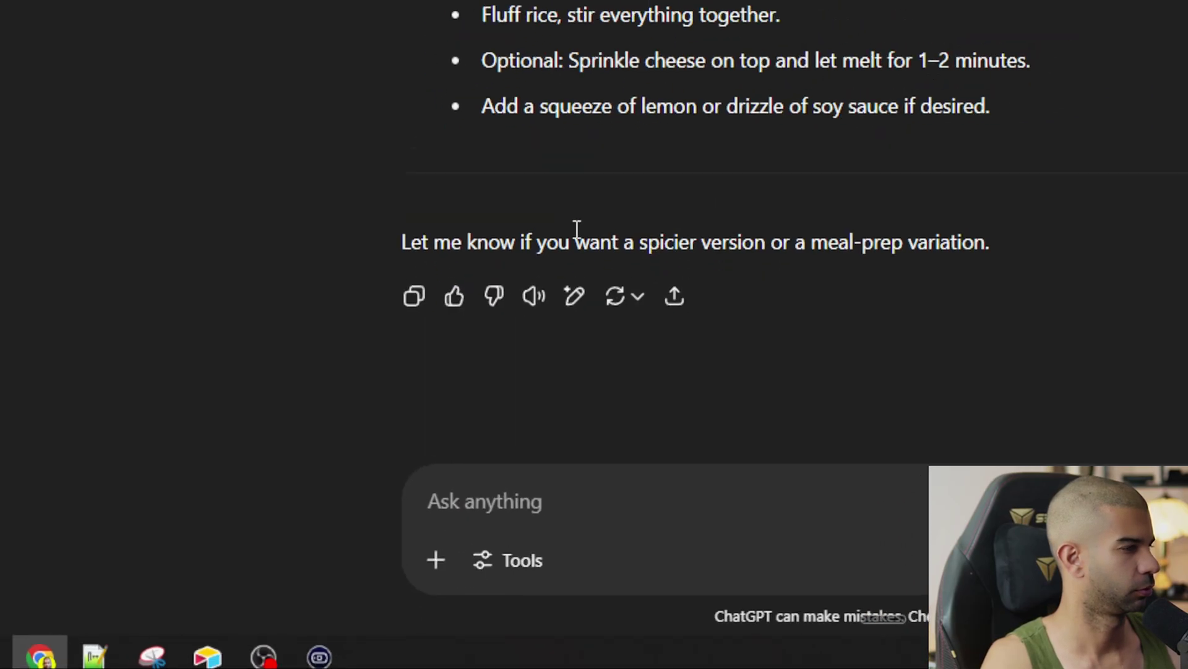
scroll(524, 377, up, 15)
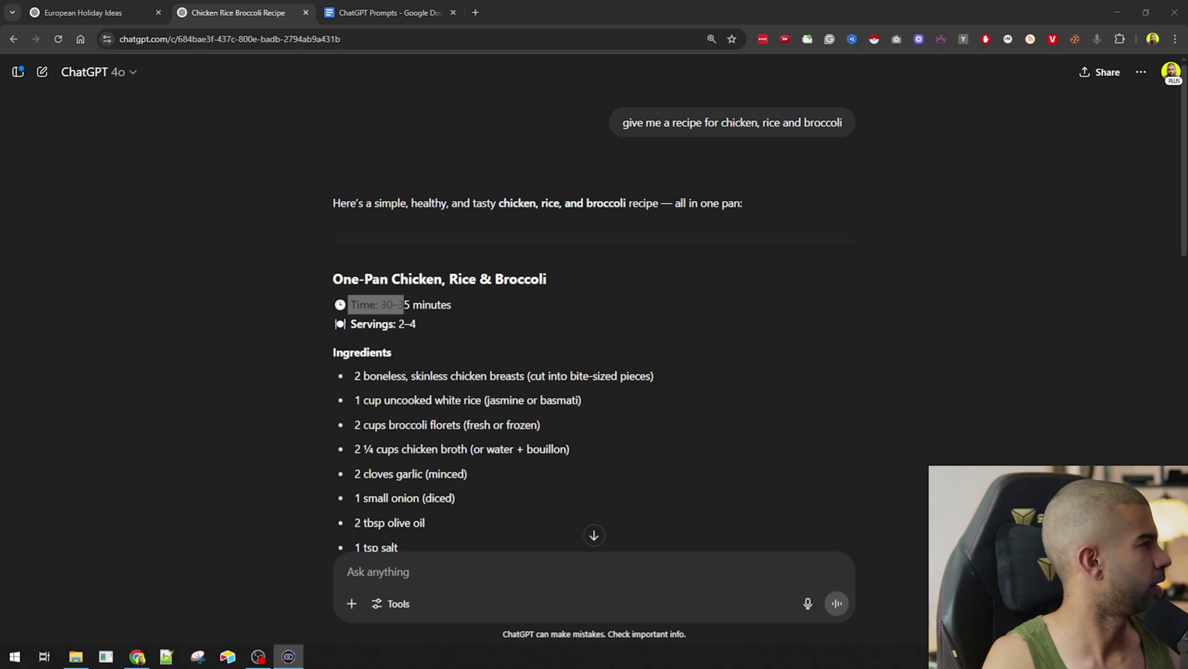
click(483, 565)
scroll(594, 557, down, 6)
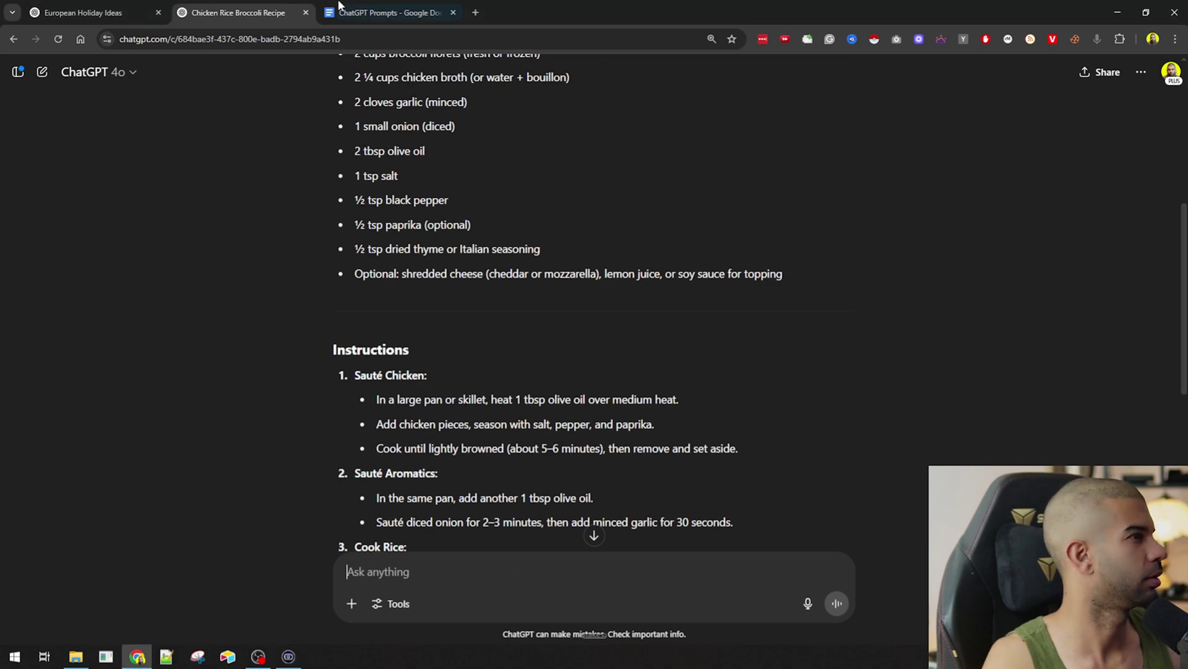
- Open another ChatGPT chat in a new browser tab and enter the unsent text "step by step with ingredients, cooking times, and calorie count"
key(ctrl+t)
text(cha)
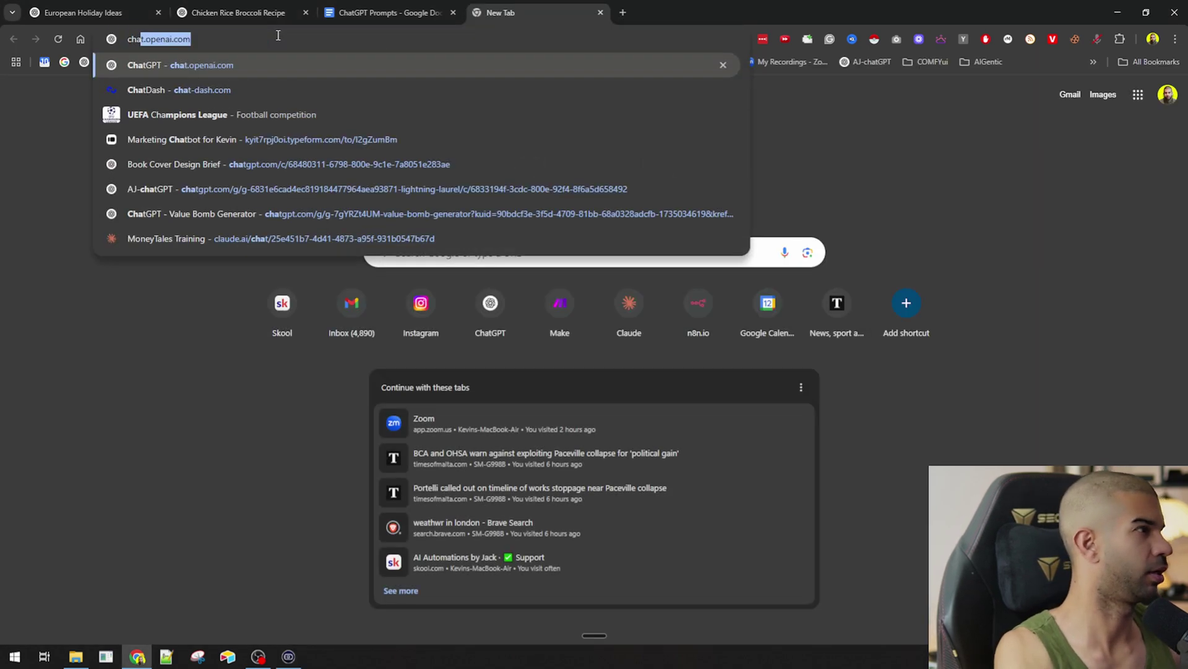
key(Return)
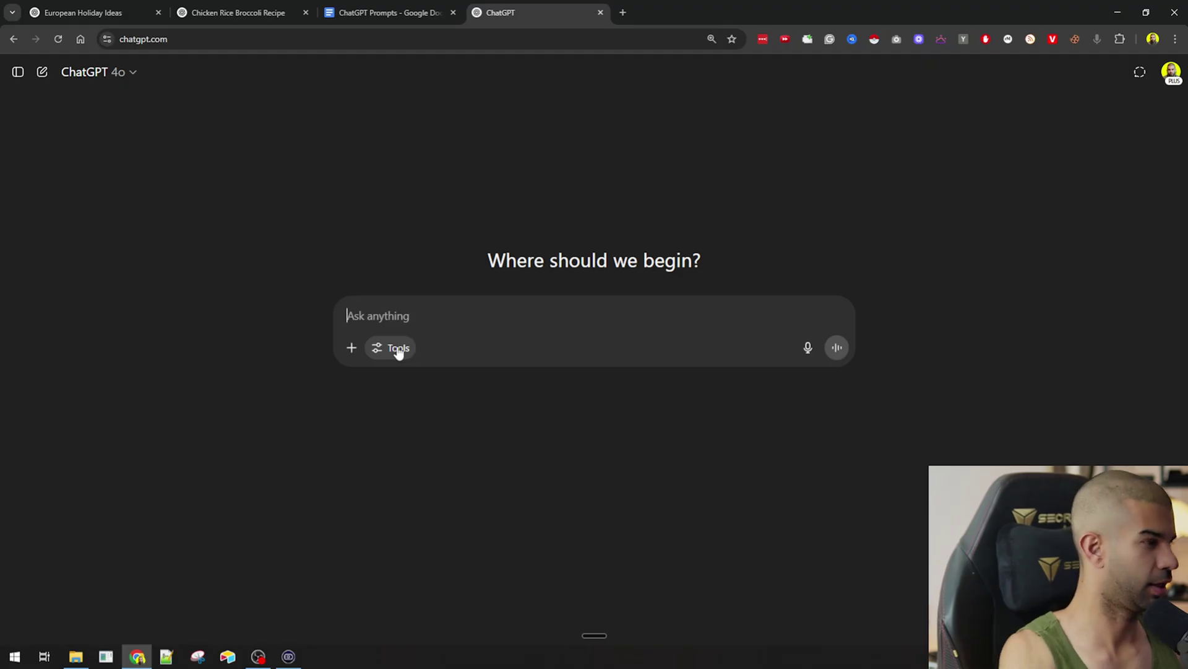
text("step by step with ingredients, cooking times, and calorie count")
key(ctrl+a)
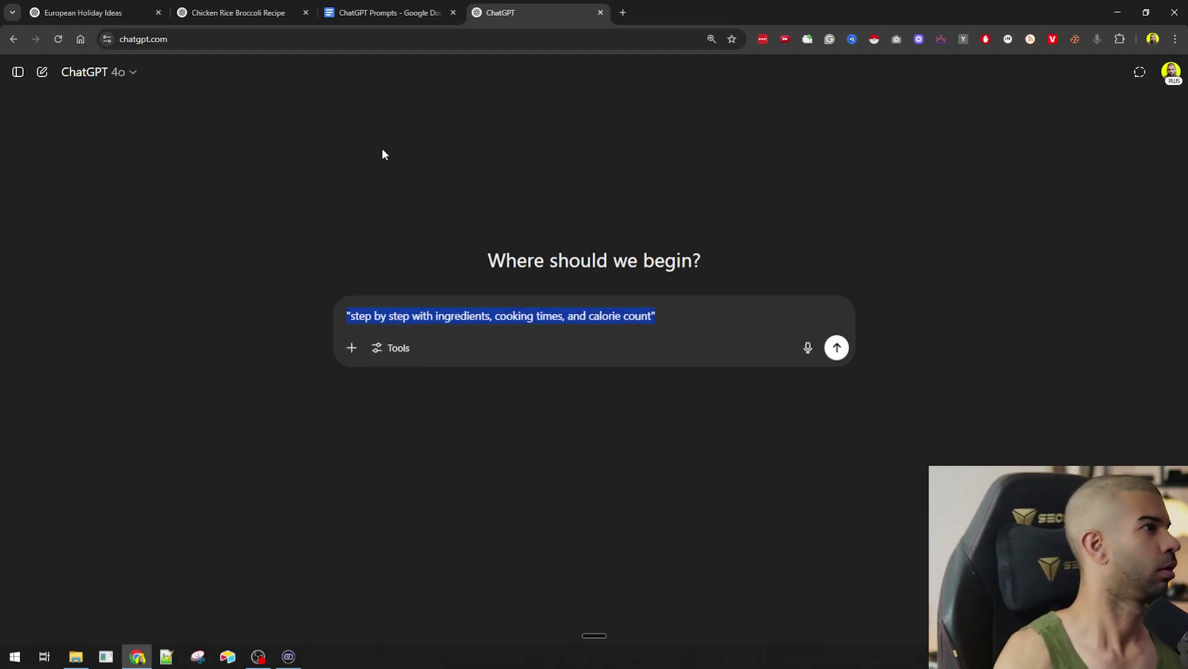
- Copy the recipe request from the first recipe chat, insert it above the step-by-step instruction in the new chat, and send the combined prompt
key(ctrl+2)
triple_click(679, 122)
key(ctrl+c)
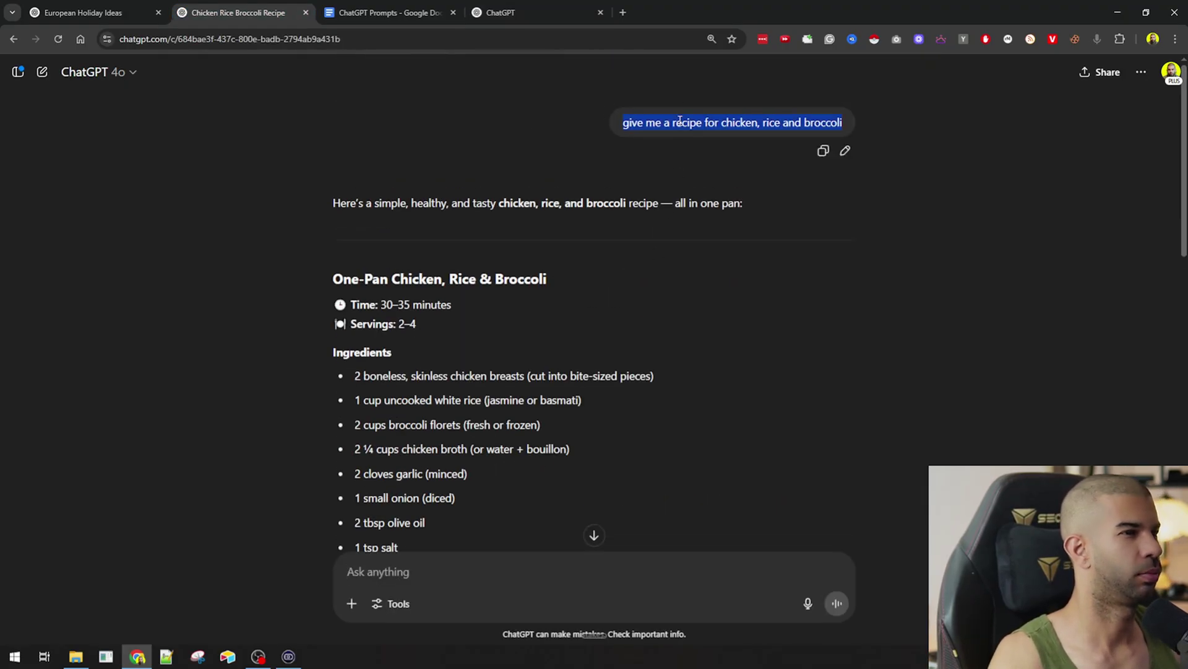
click(384, 12)
click(489, 12)
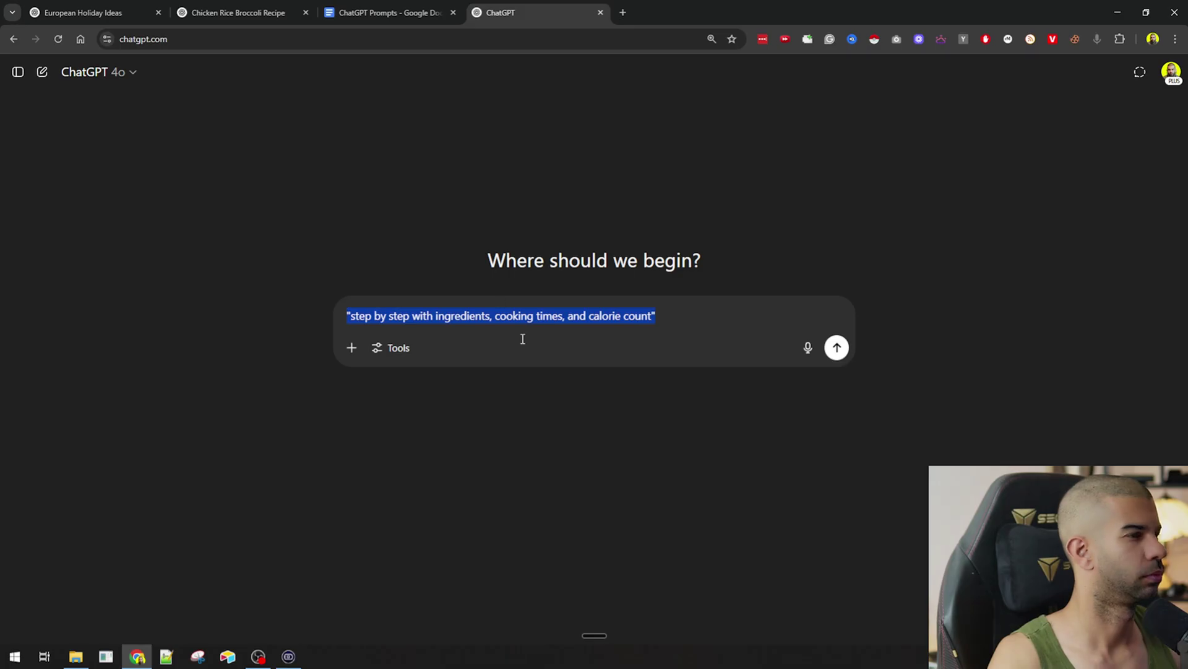
key(Left)
key(shift+Return)
key(shift+Return)
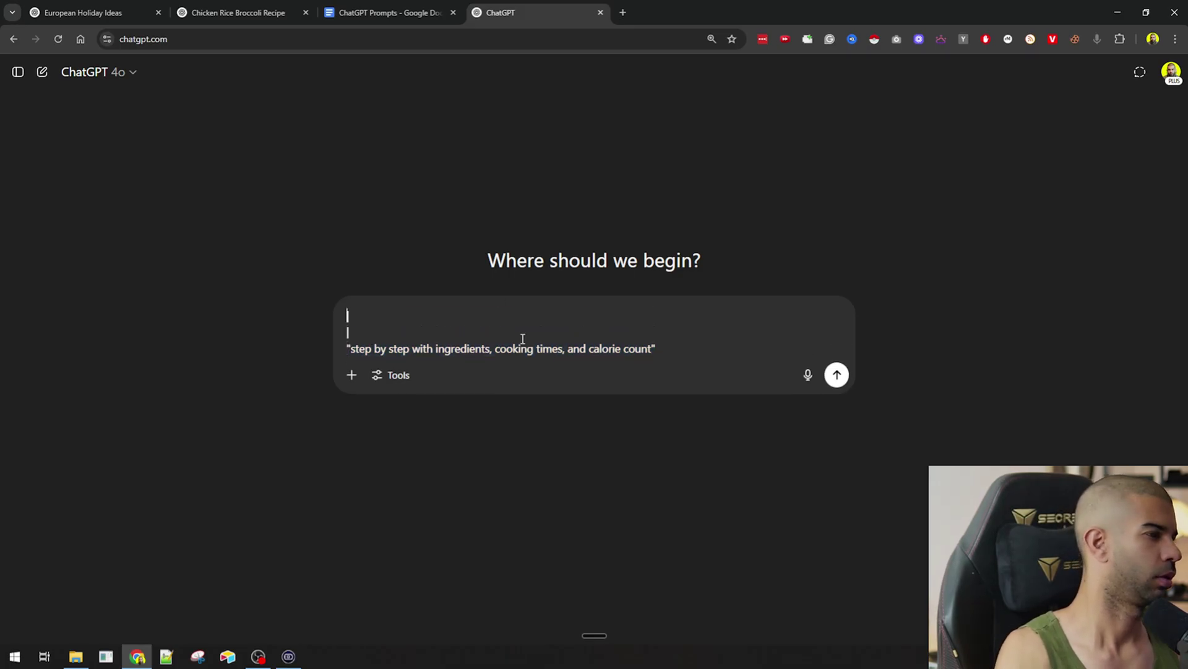
key(ctrl+v)
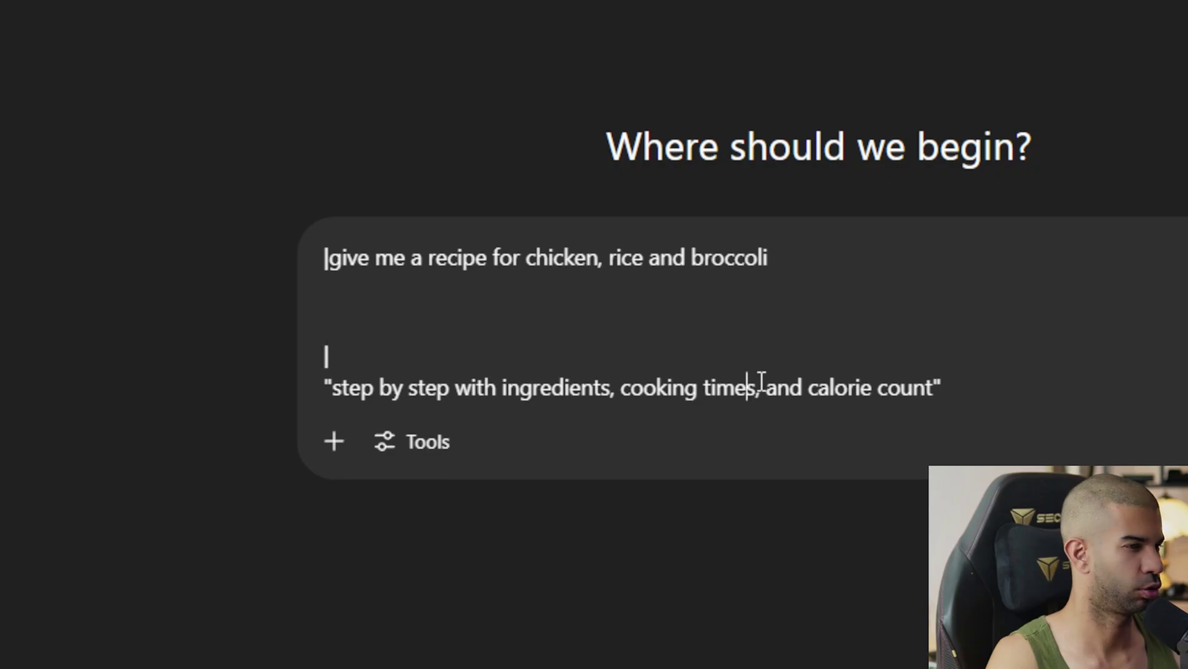
key(Return)
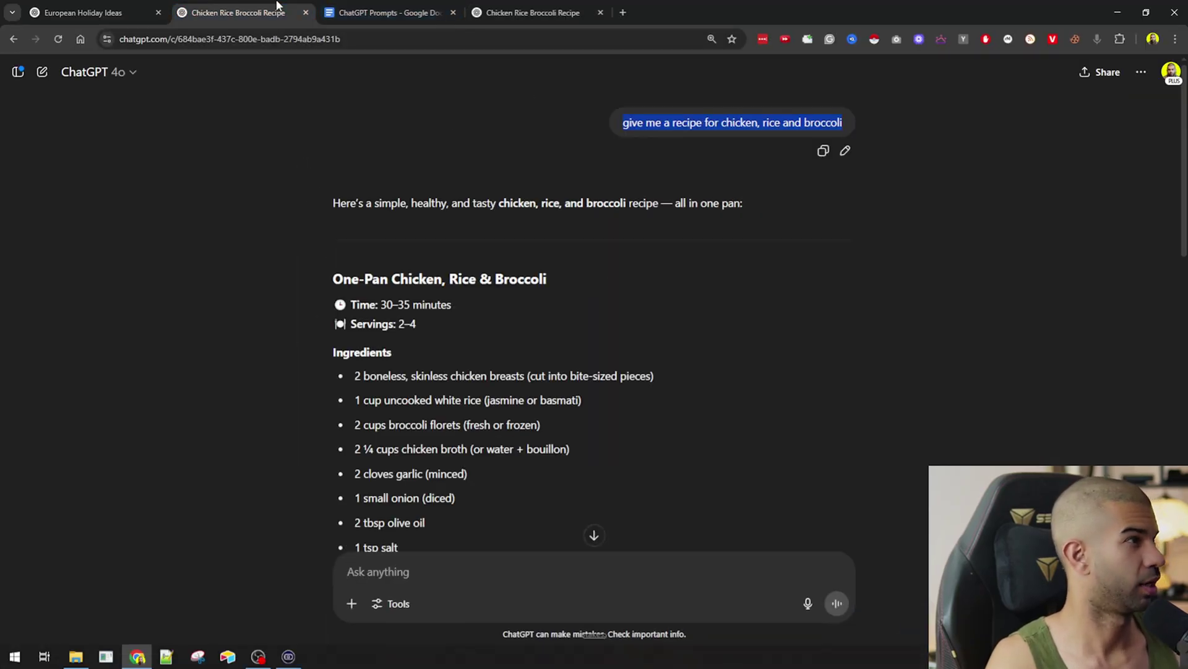
- Search the first chat's basic recipe for "cal" to check for calorie information
scroll(416, 374, down, 4)
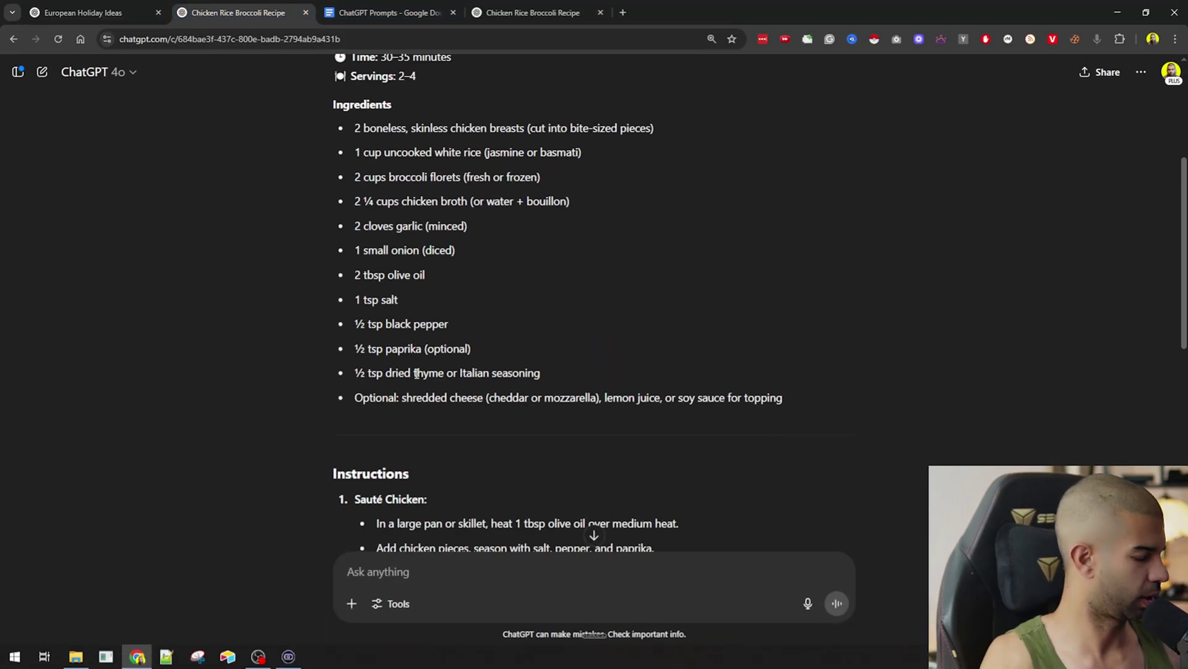
key(ctrl+f)
text(cal)
key(BackSpace)
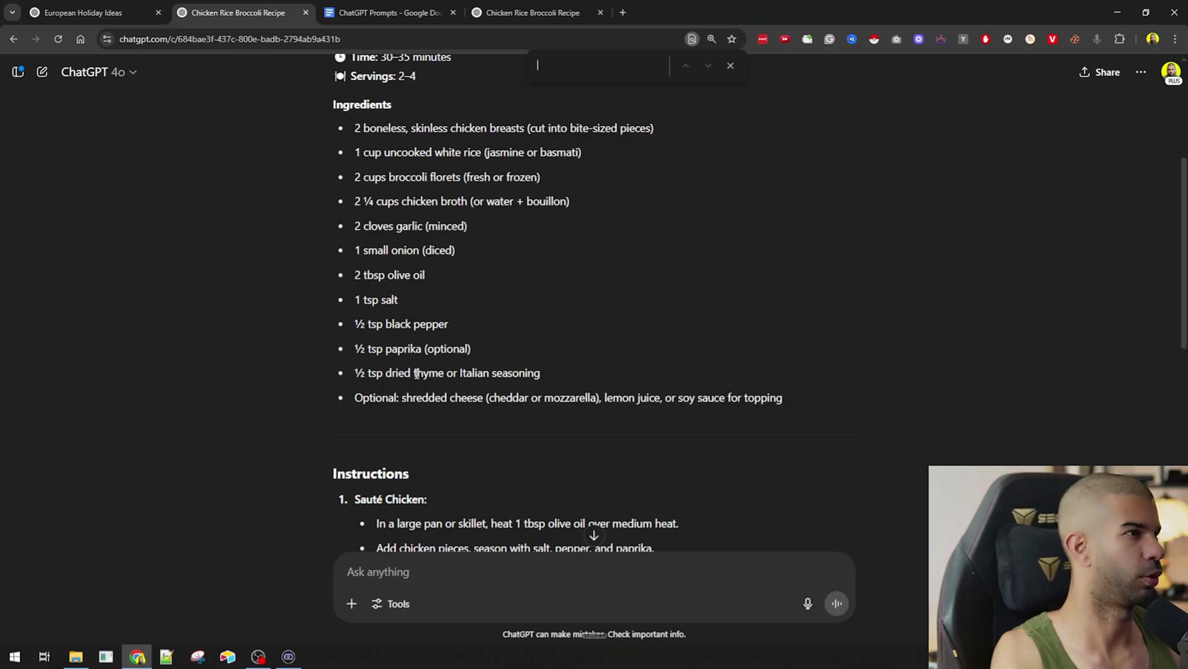
- Examine the detailed prompt's reply in the second recipe chat, covering the instructions, cooking time and estimated calories per serving
key(ctrl+Tab)
key(ctrl+Tab)
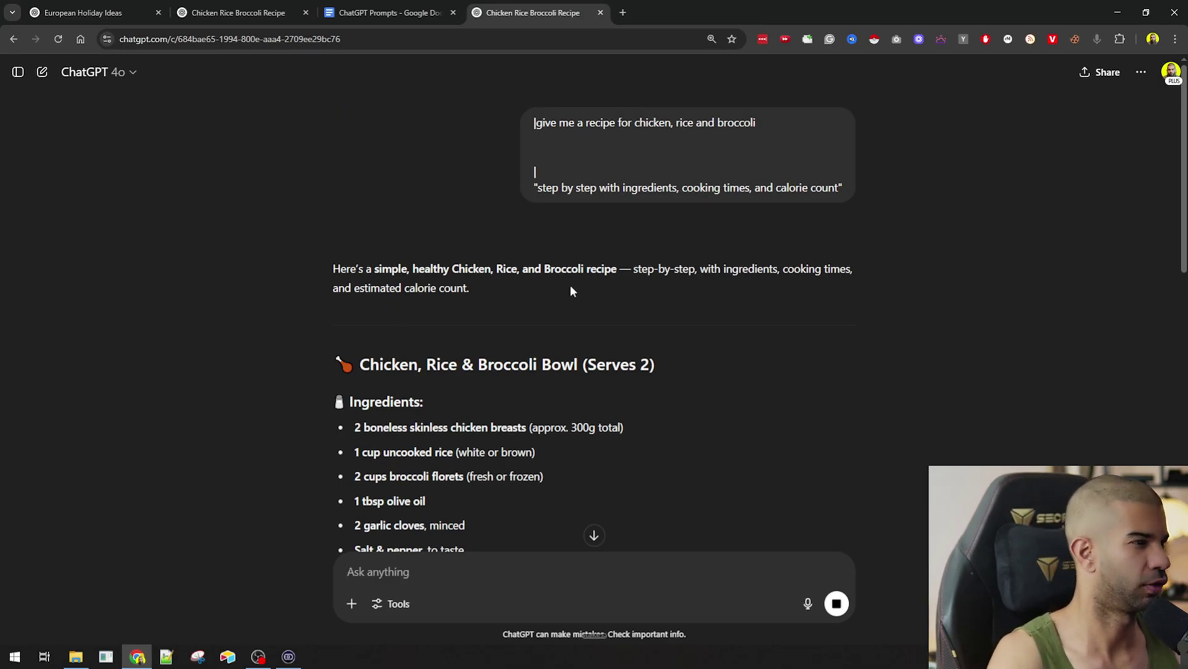
drag(574, 188, 759, 187)
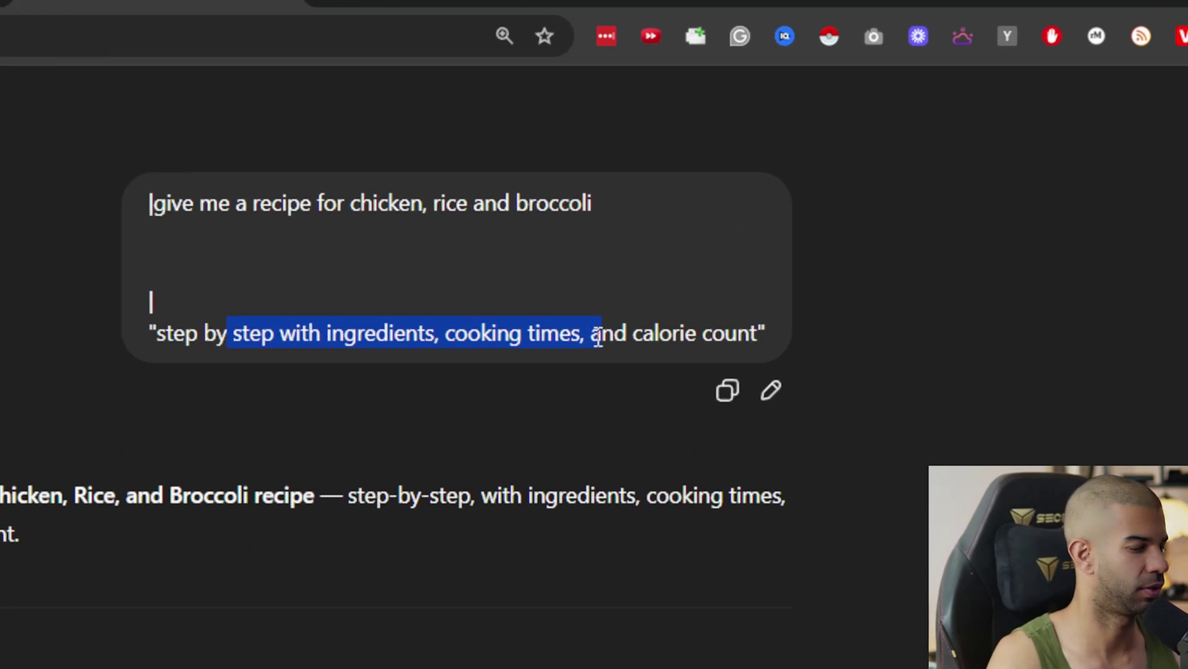
scroll(708, 234, down, 3)
scroll(220, 362, down, 3)
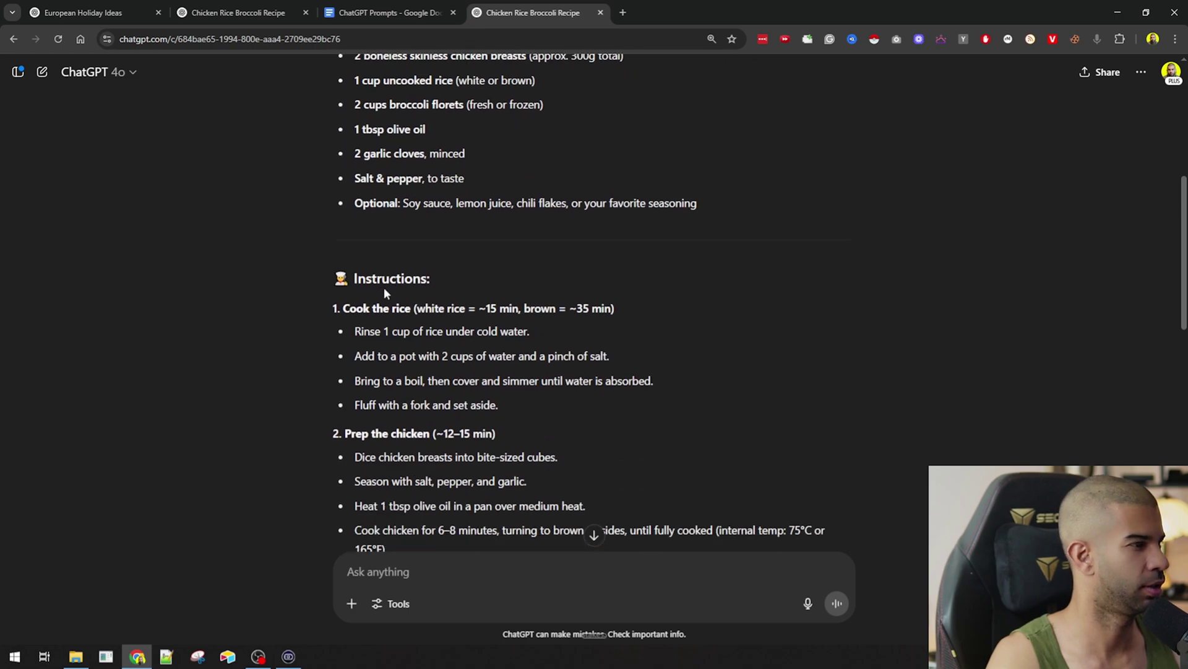
drag(384, 287, 447, 274)
scroll(447, 275, down, 2)
scroll(391, 230, down, 5)
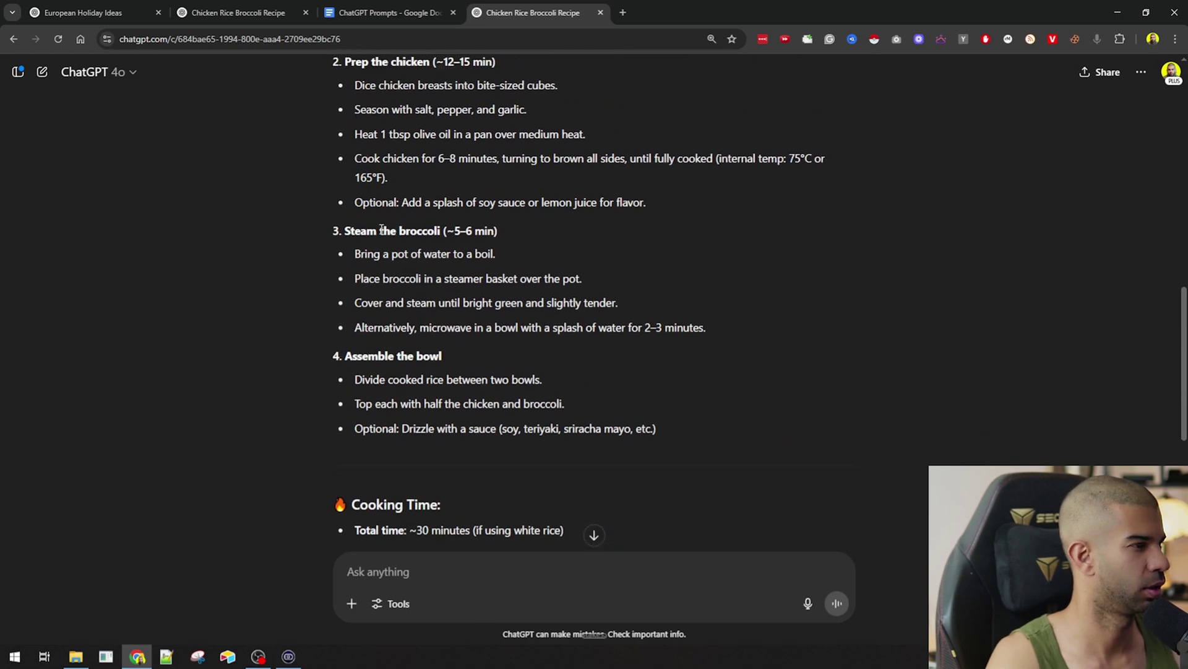
triple_click(364, 259)
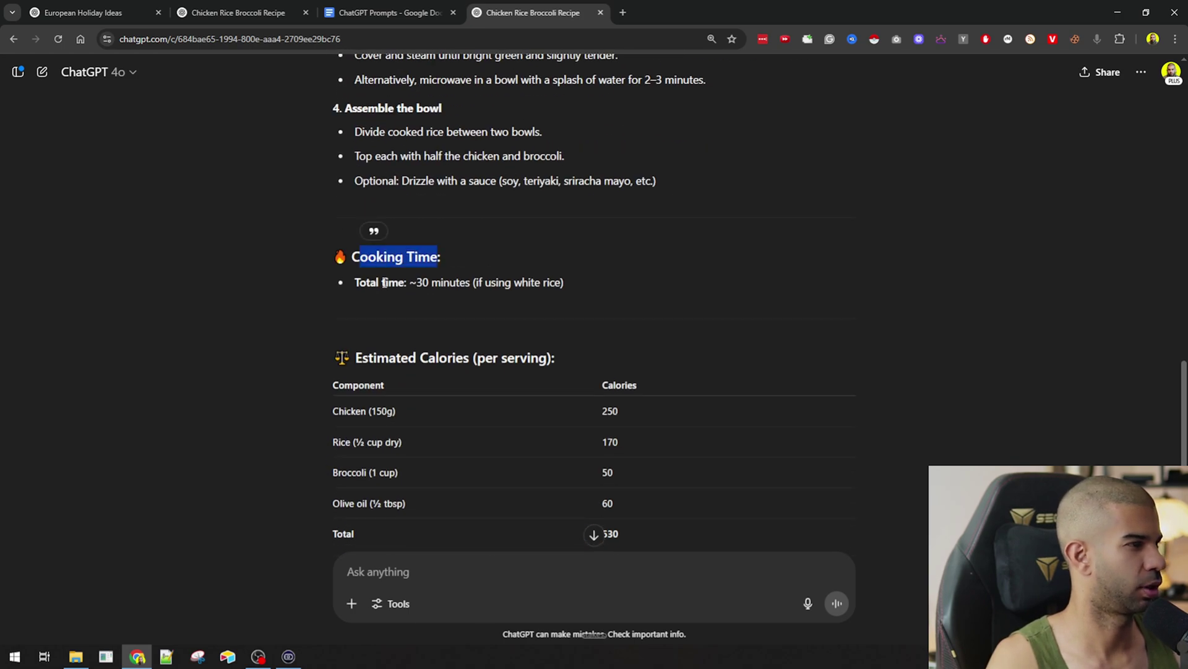
drag(382, 282, 505, 290)
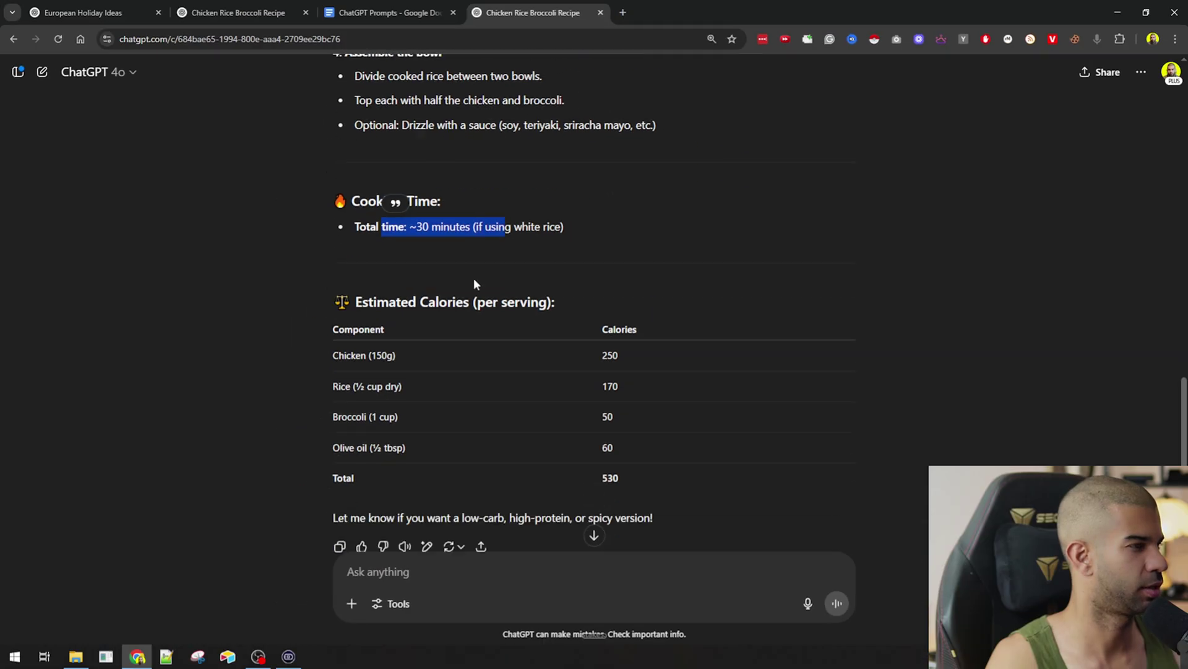
scroll(475, 282, down, 1)
triple_click(554, 218)
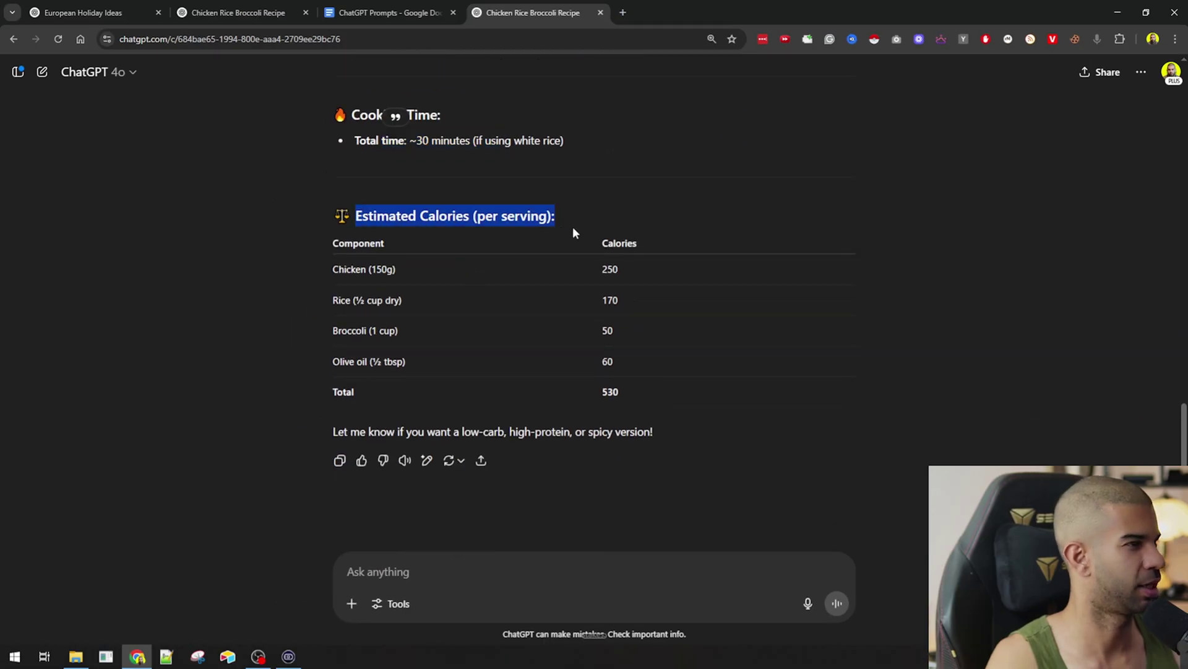
click(369, 262)
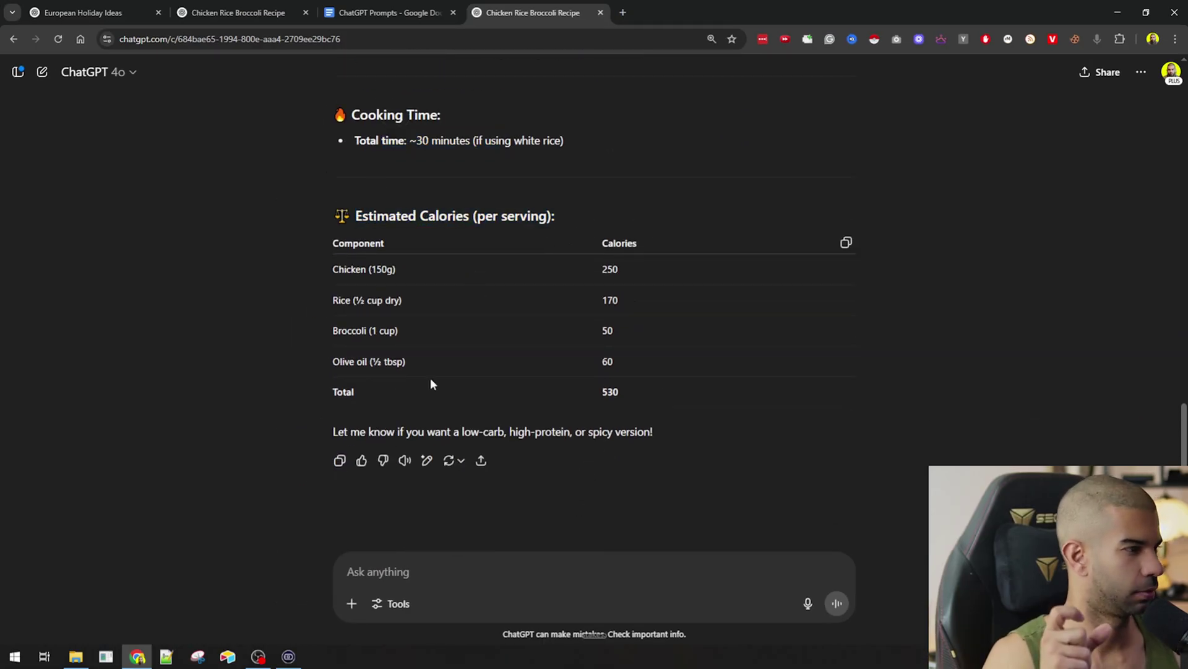
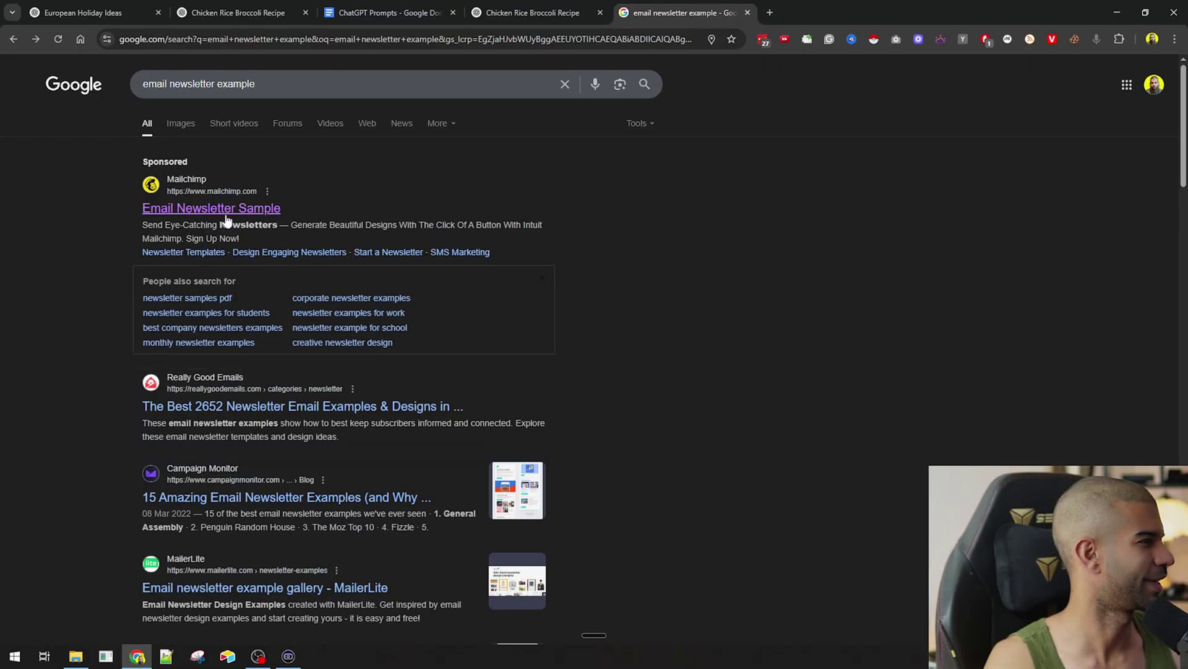
- View the Amazon newsletter among the Really Good Emails newsletter examples, and return to the Google results
scroll(174, 204, down, 3)
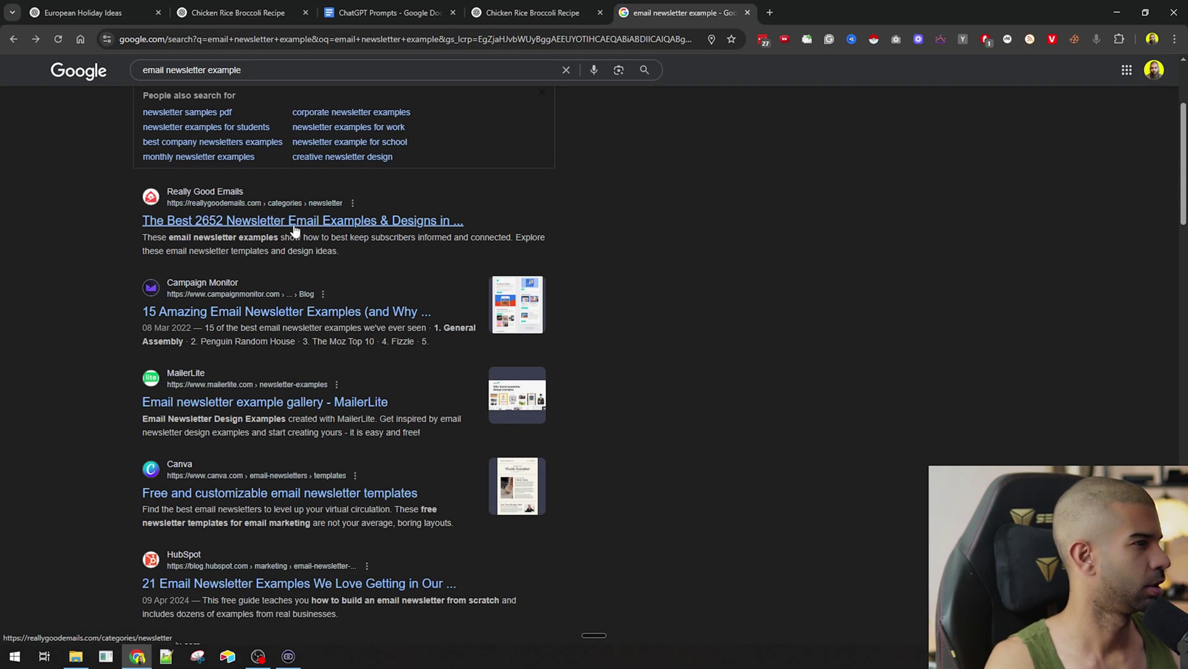
click(267, 222)
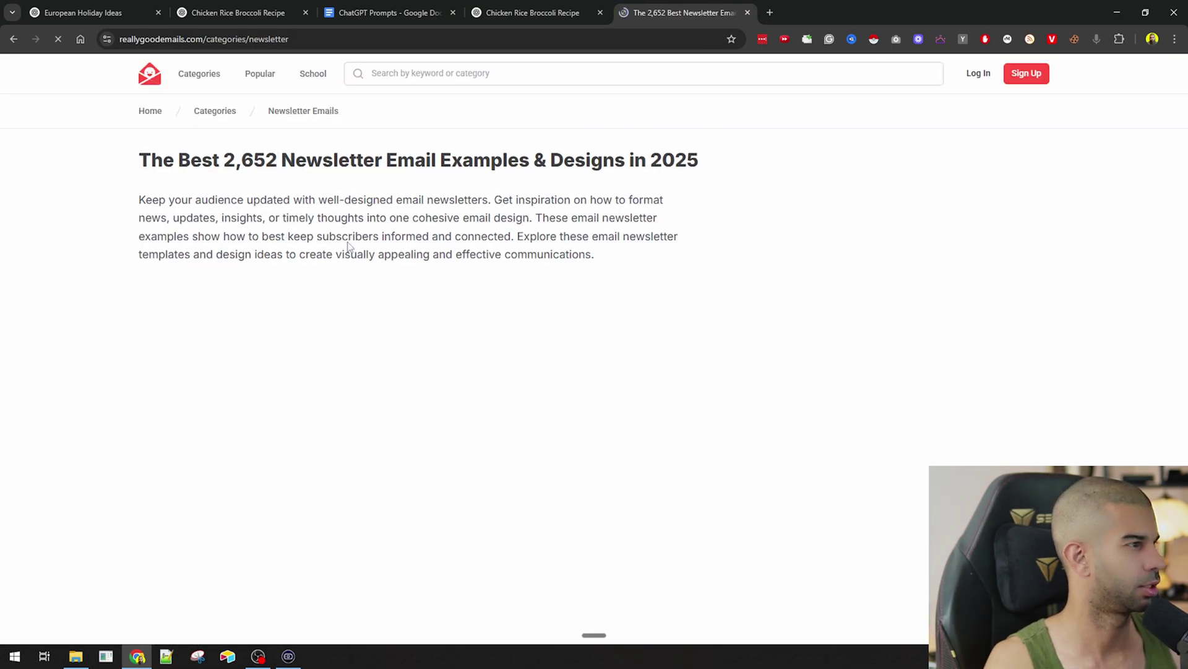
scroll(353, 310, down, 5)
scroll(353, 353, up, 4)
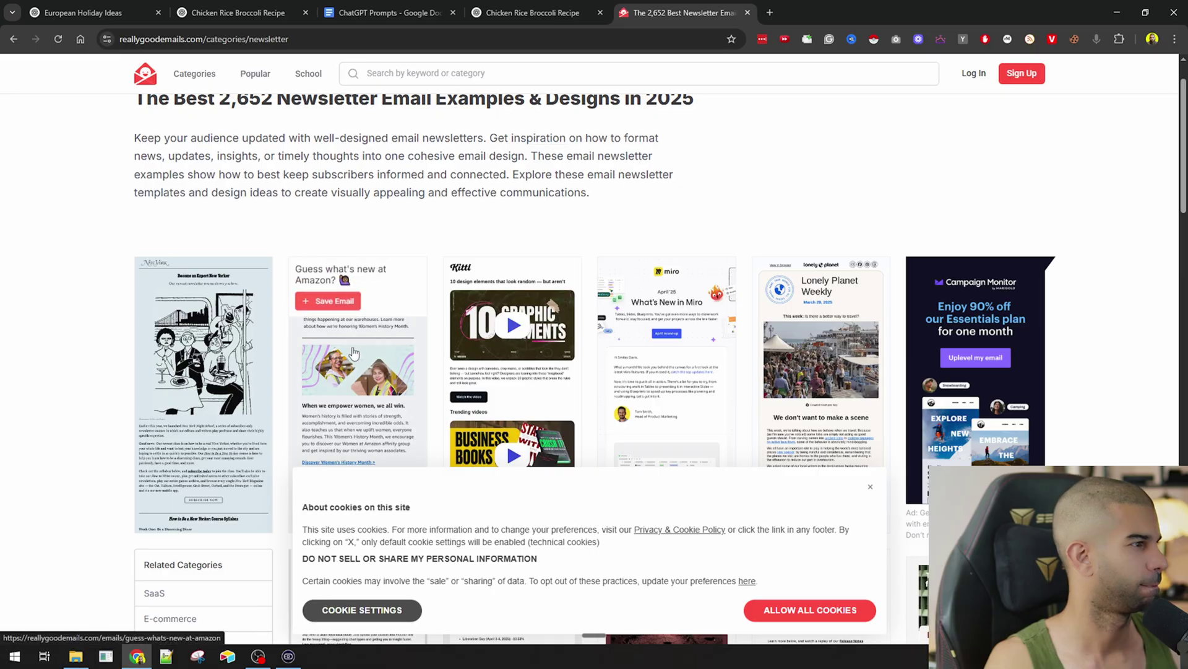
click(353, 353)
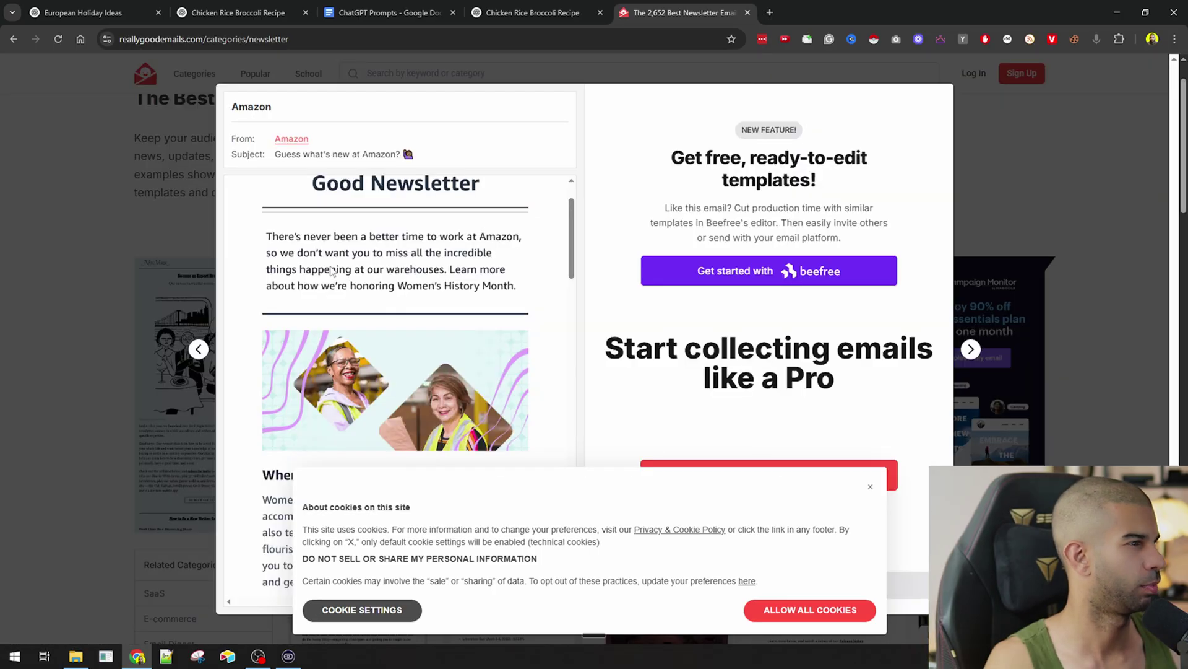
scroll(342, 253, down, 8)
click(105, 325)
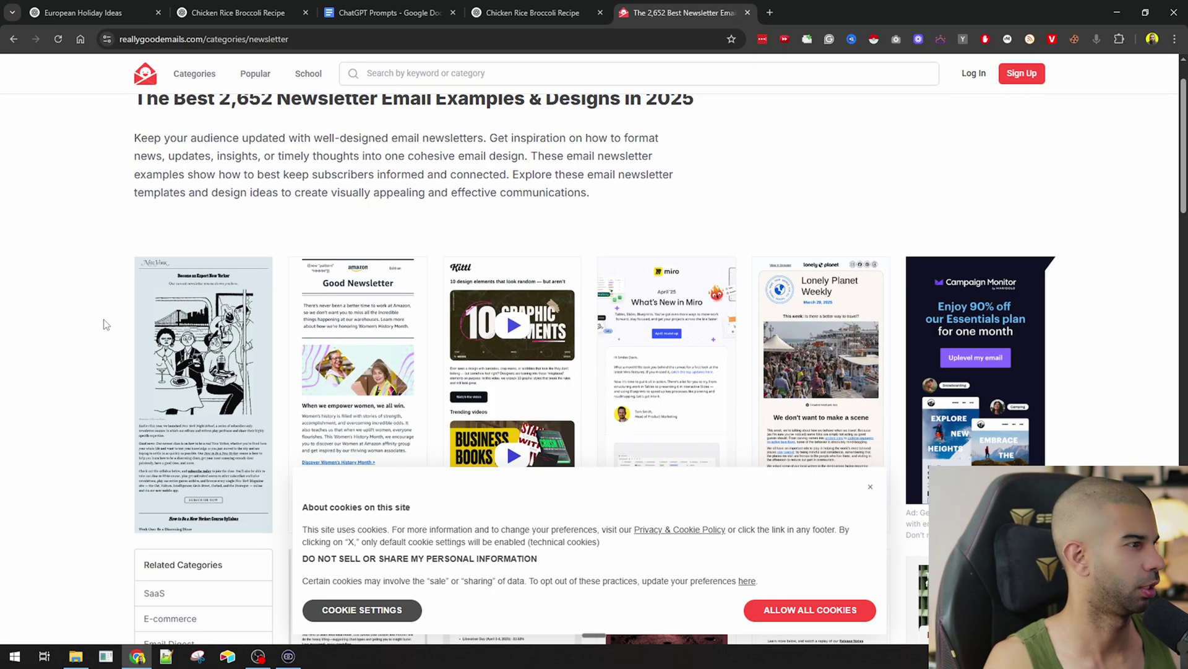
key(alt+Left)
scroll(112, 327, up, 3)
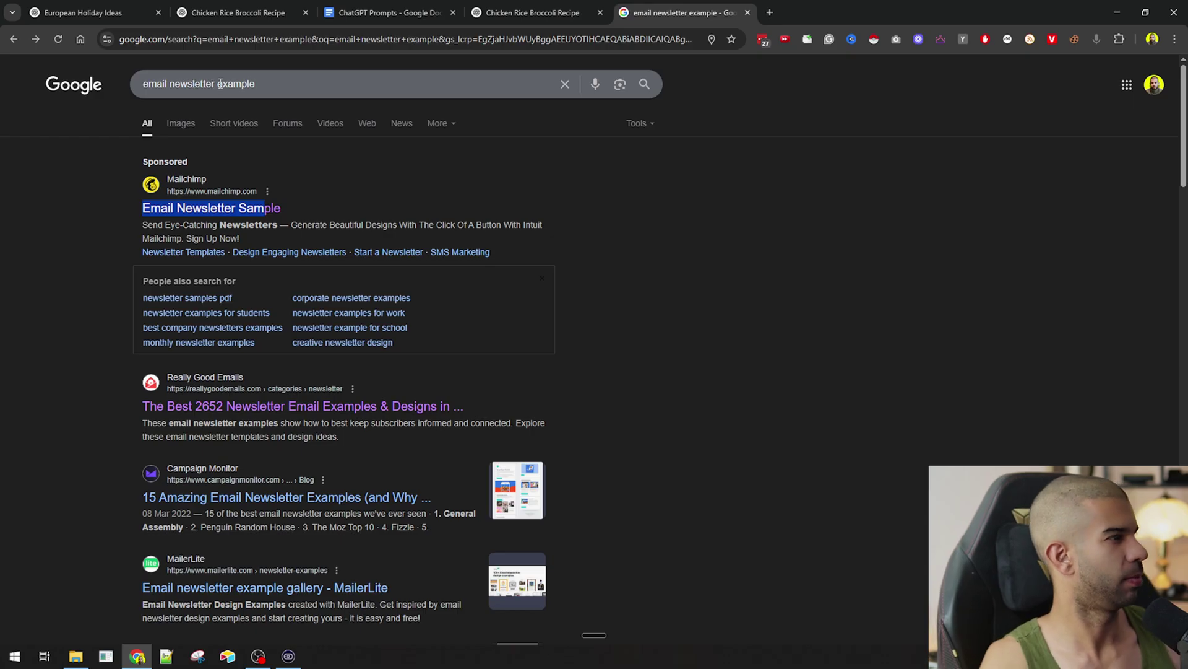
- Search Google for "email newsletter copy example" and view the email templates in AppSumo's "21 Business Email Examples & Templates to Copy & Paste"
click(219, 83)
text(copy)
key(Return)
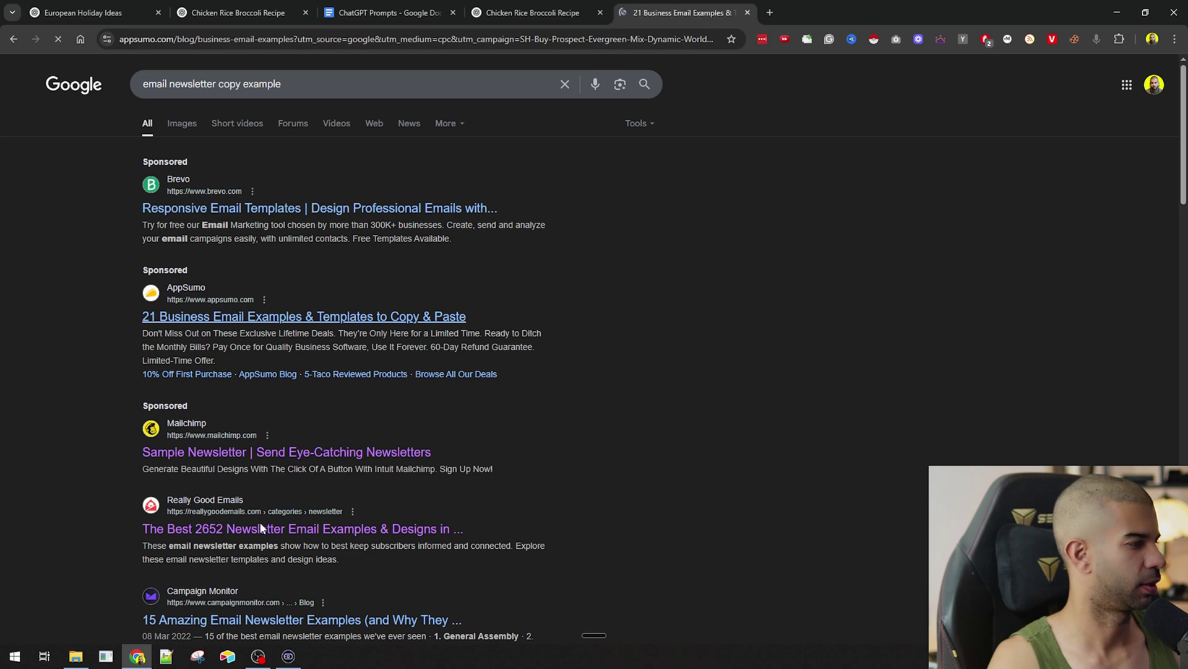
scroll(467, 256, down, 5)
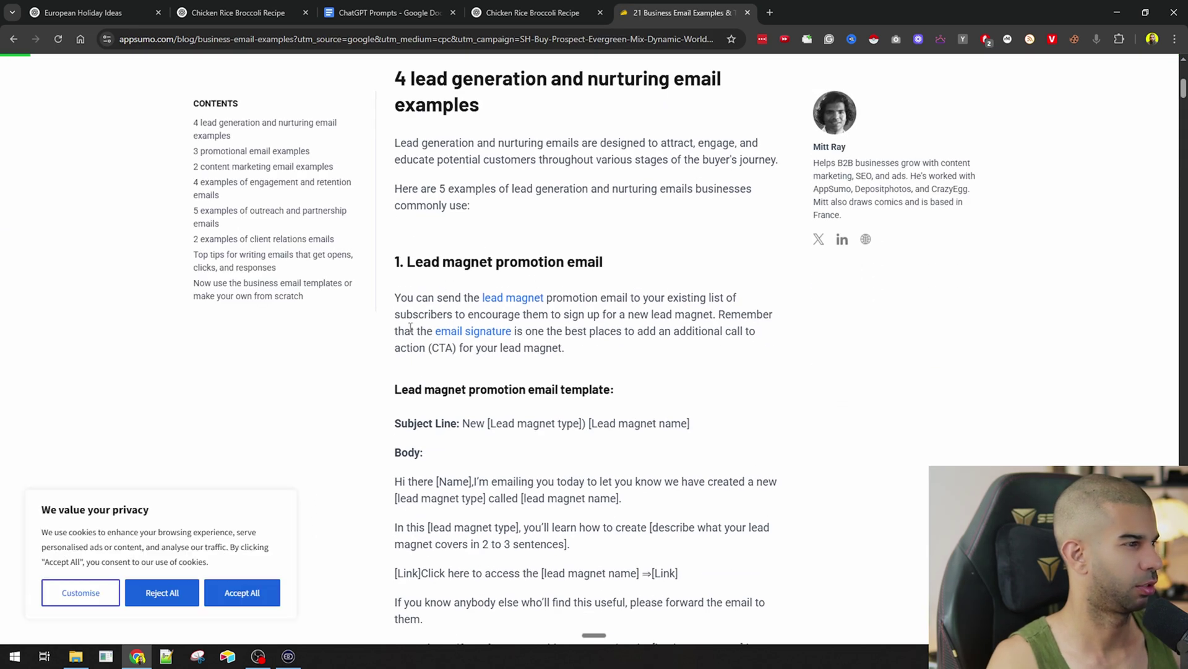
- Copy the whole "Lead magnet promotion email template" from the AppSumo article, from its heading down to "[Your signature]"
scroll(410, 327, down, 2)
scroll(428, 344, down, 1)
drag(394, 270, 563, 295)
click(434, 301)
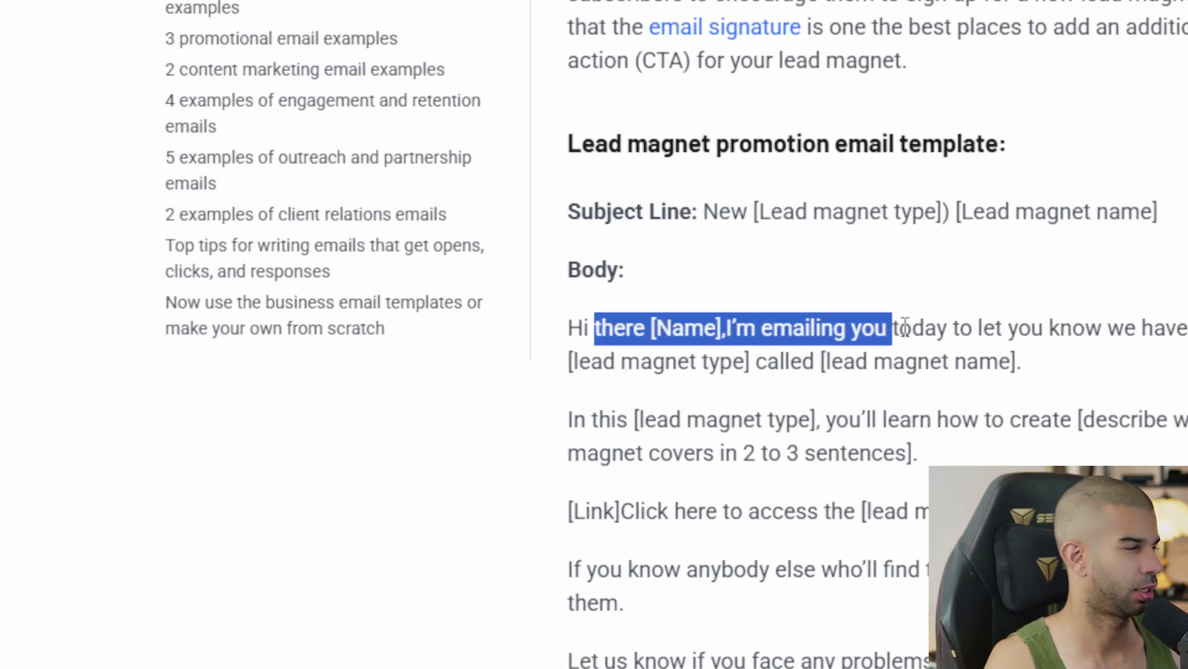
drag(905, 326, 923, 359)
click(1144, 356)
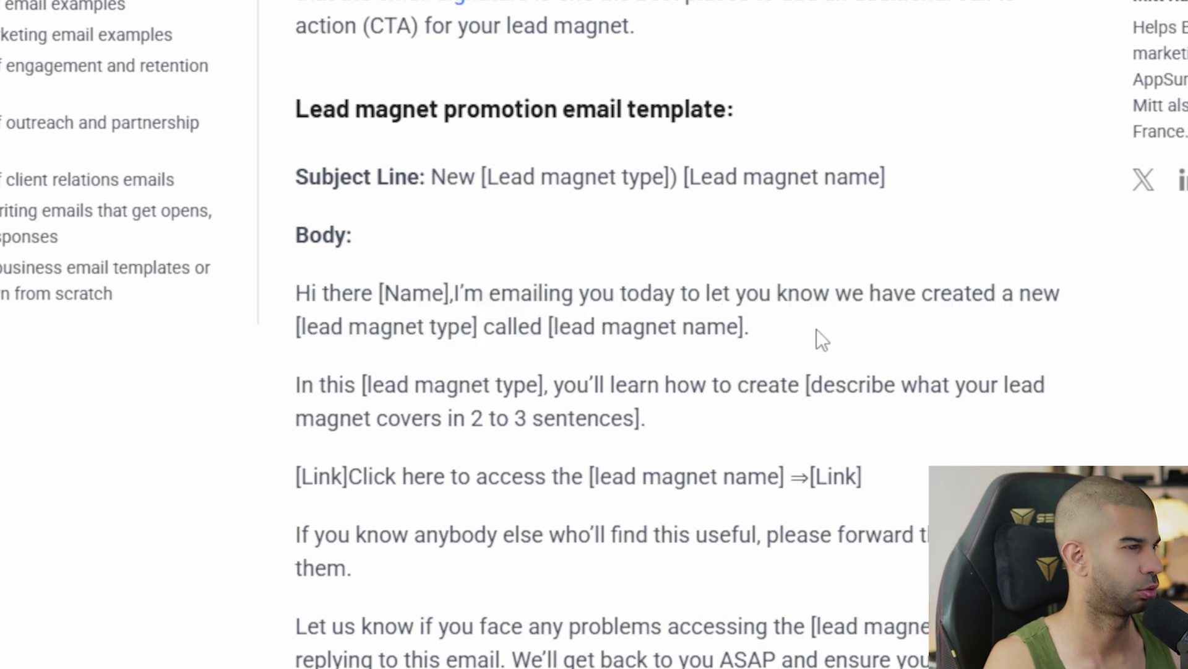
scroll(424, 340, down, 5)
mouse_move(322, 170)
mouse_down()
mouse_move(566, 540)
mouse_move(567, 429)
mouse_up()
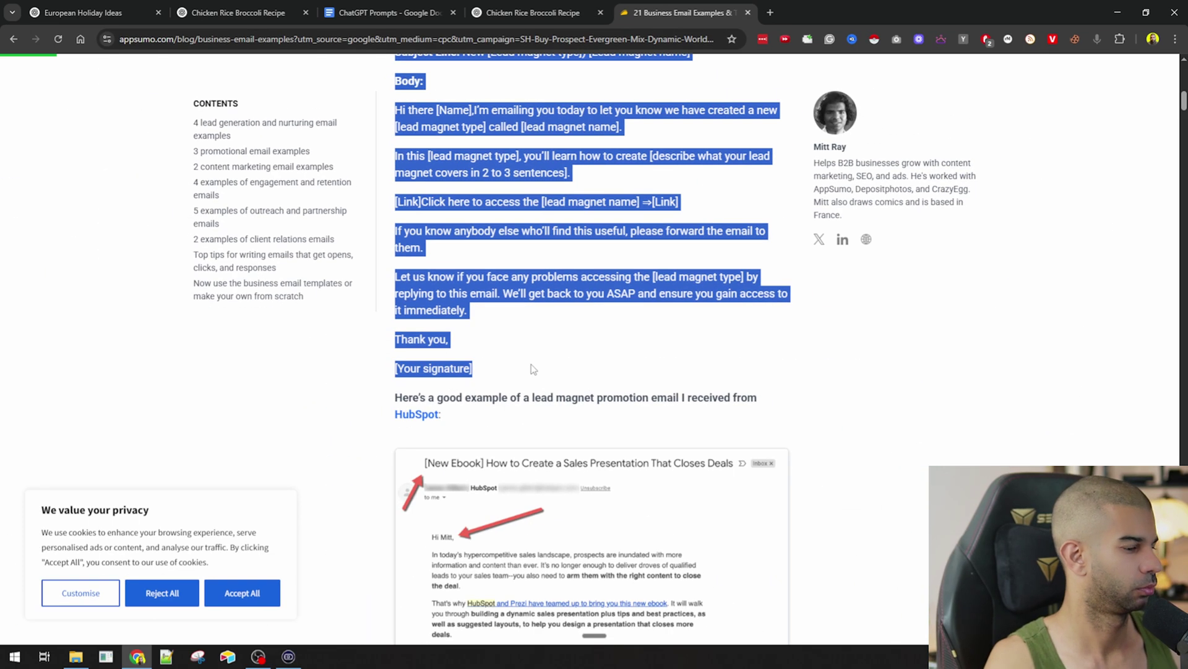
- Switch to ChatGPT and begin a new chat's prompt with "i want your help to create a new email to advertise a new lead magnet I Created."
click(533, 13)
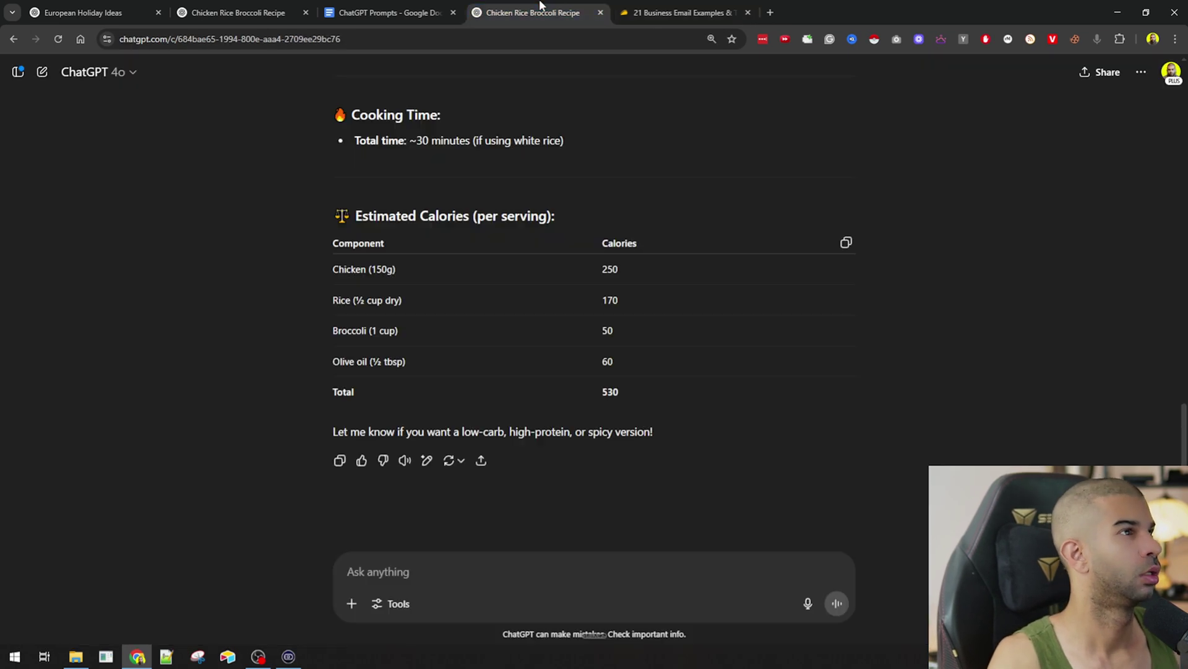
click(42, 71)
text(i want your help to create a n)
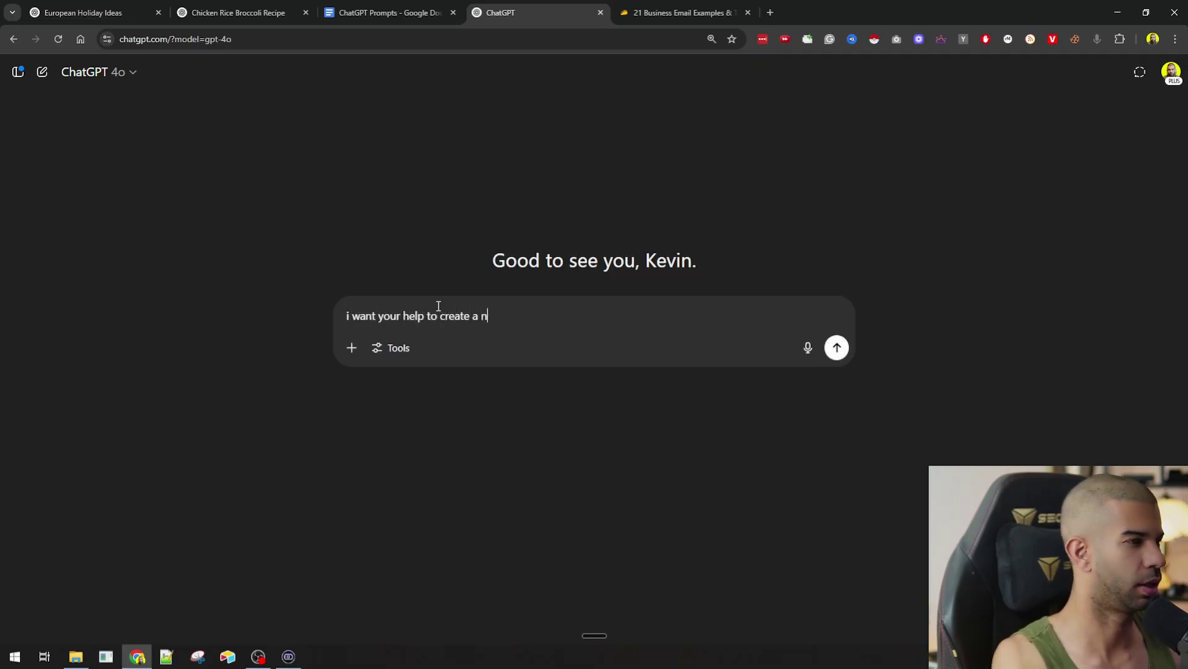
text(ew email to )
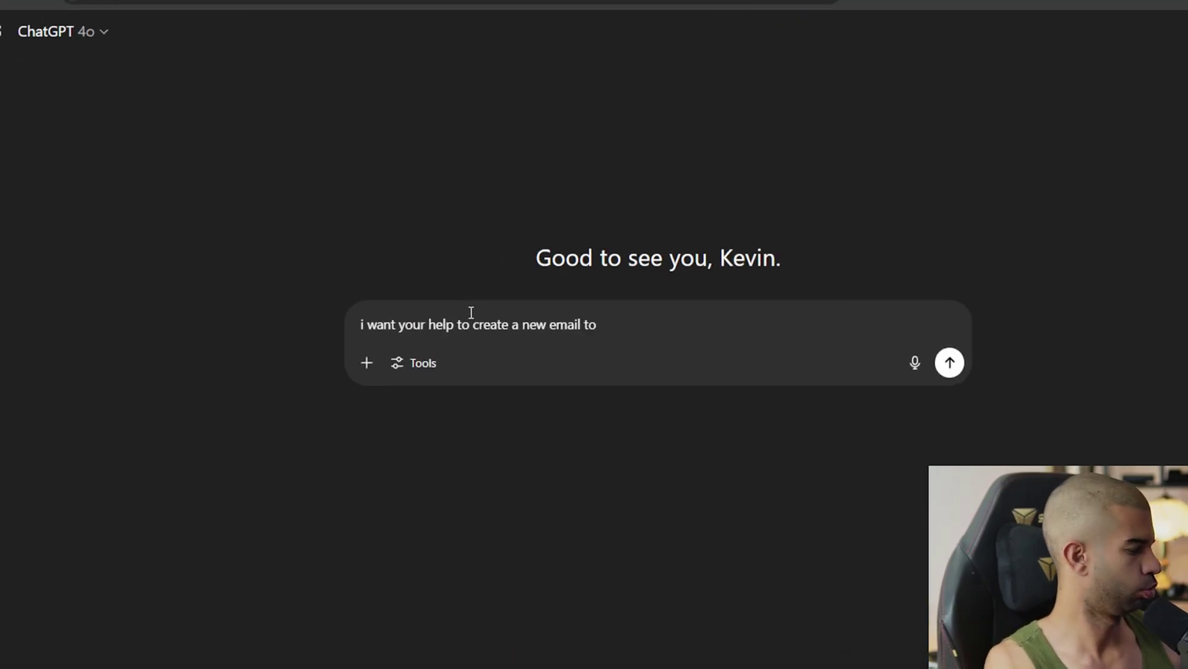
text(advertise a new lead )
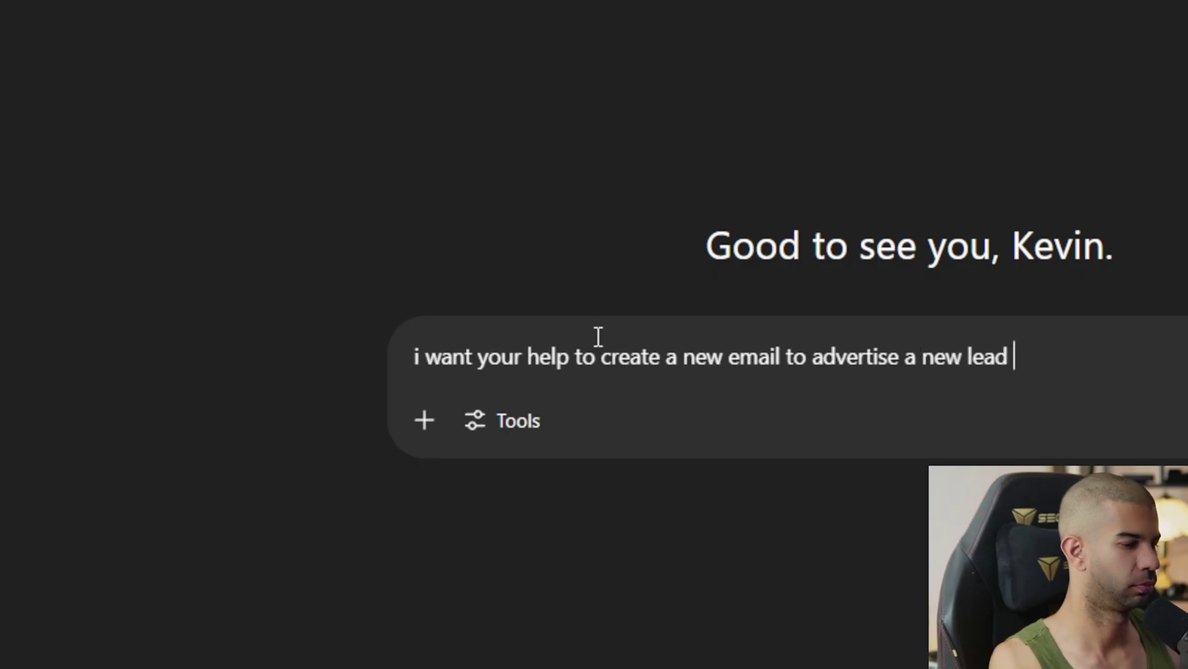
text(magnet)
key(shift+Return)
text(I Created.)
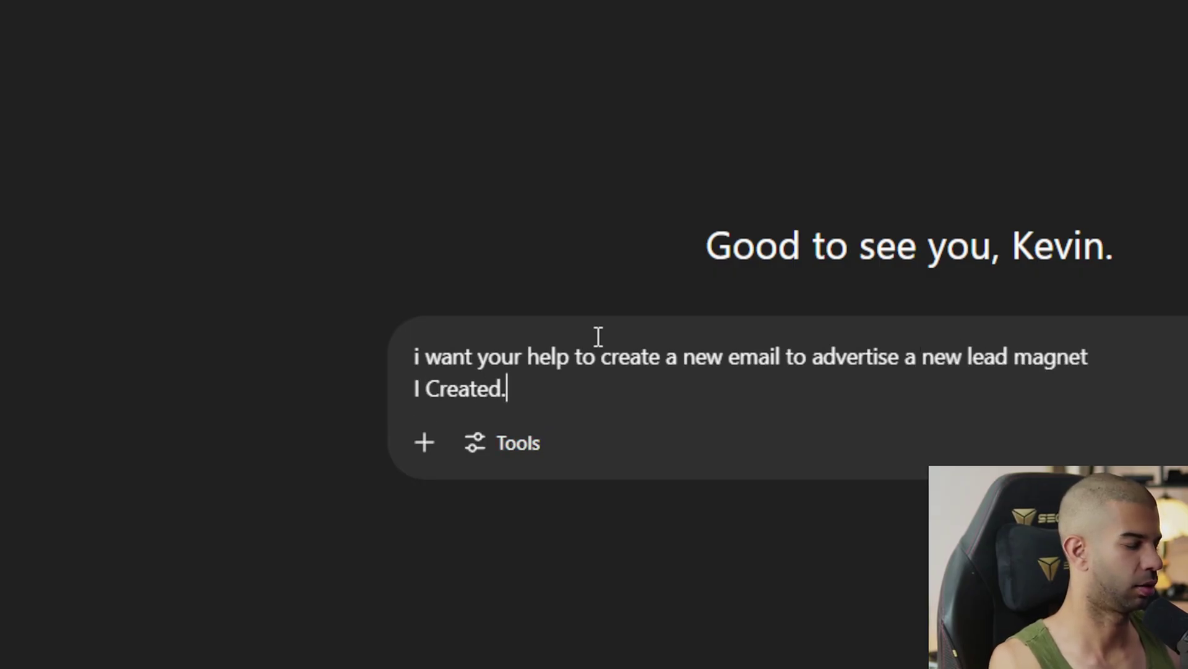
- Add "Follow this example:" to the prompt and paste the copied lead magnet email template below it
key(shift+Return)
key(shift+Return)
text(Follow this examp)
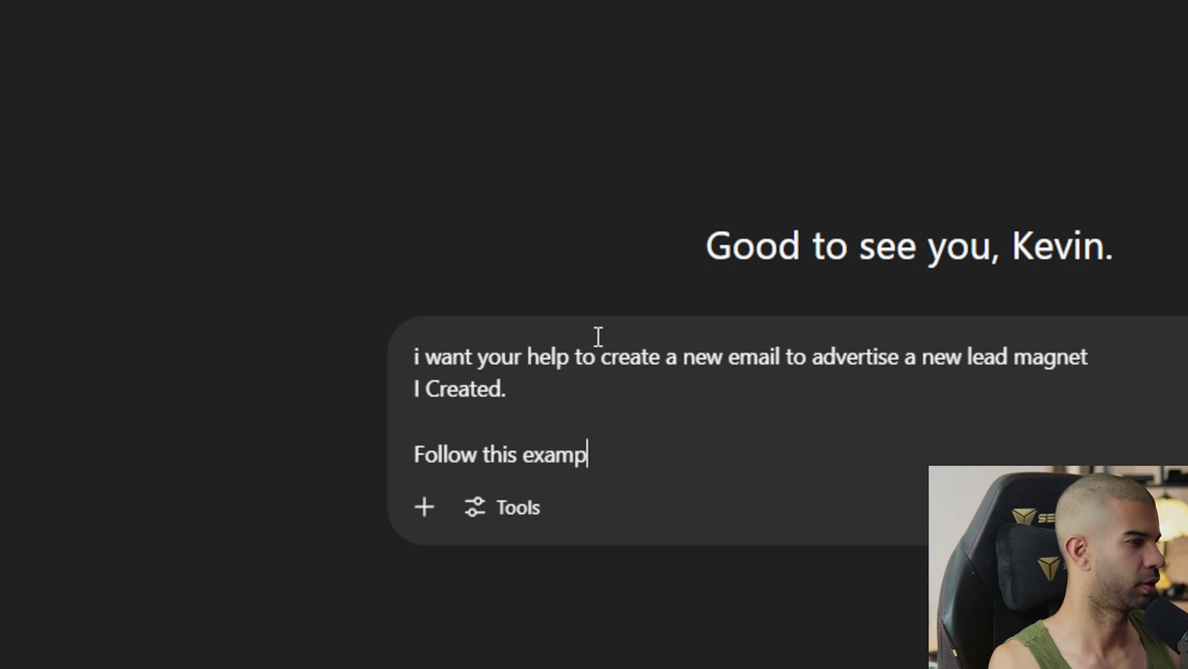
text(le:)
key(ctrl+v)
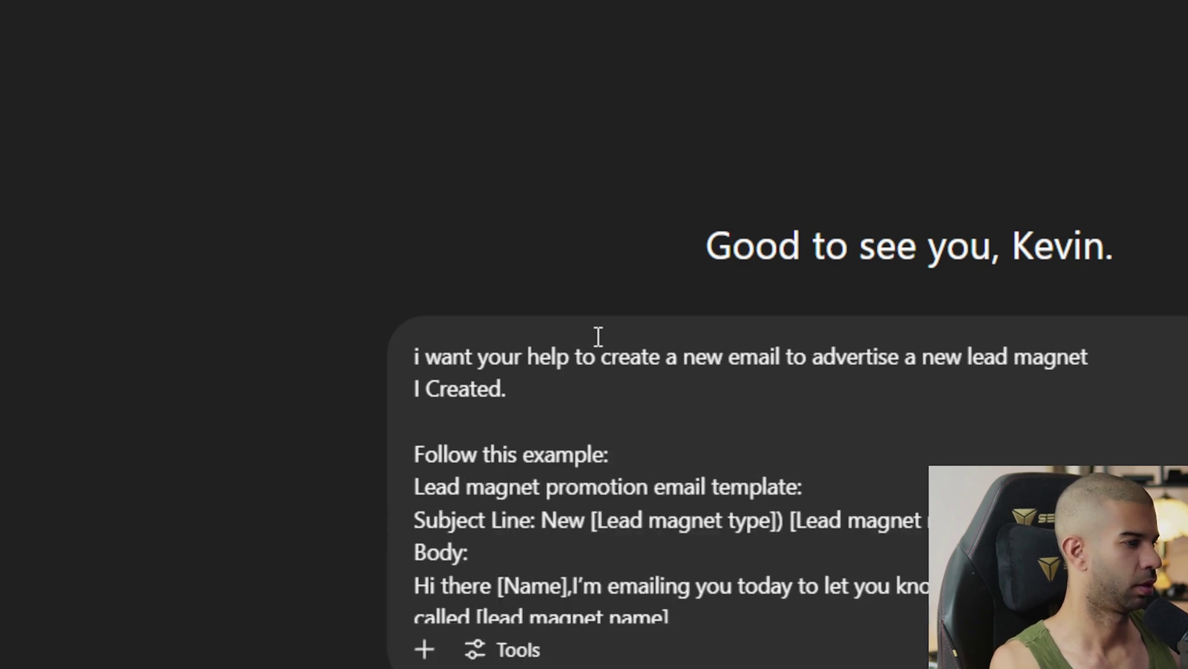
- End the prompt with "my own info: suggest something for an ai automation agency" and send it
key(shift+Return)
key(shift+Return)
text(my own info:)
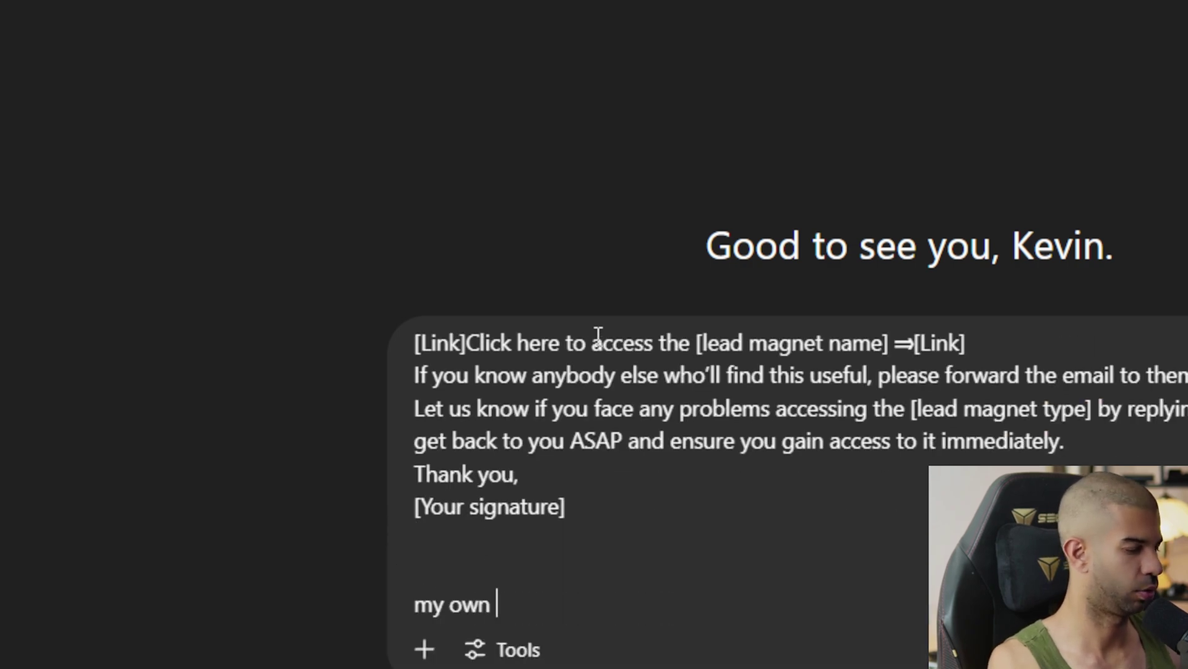
key(shift+Return)
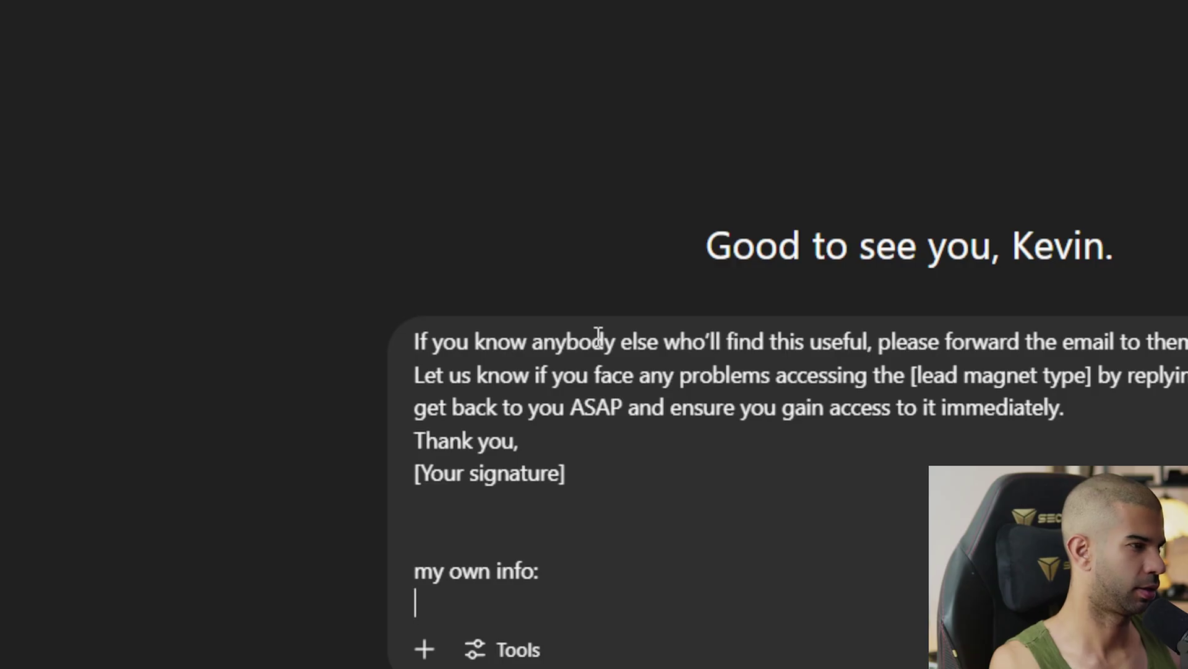
text(sug)
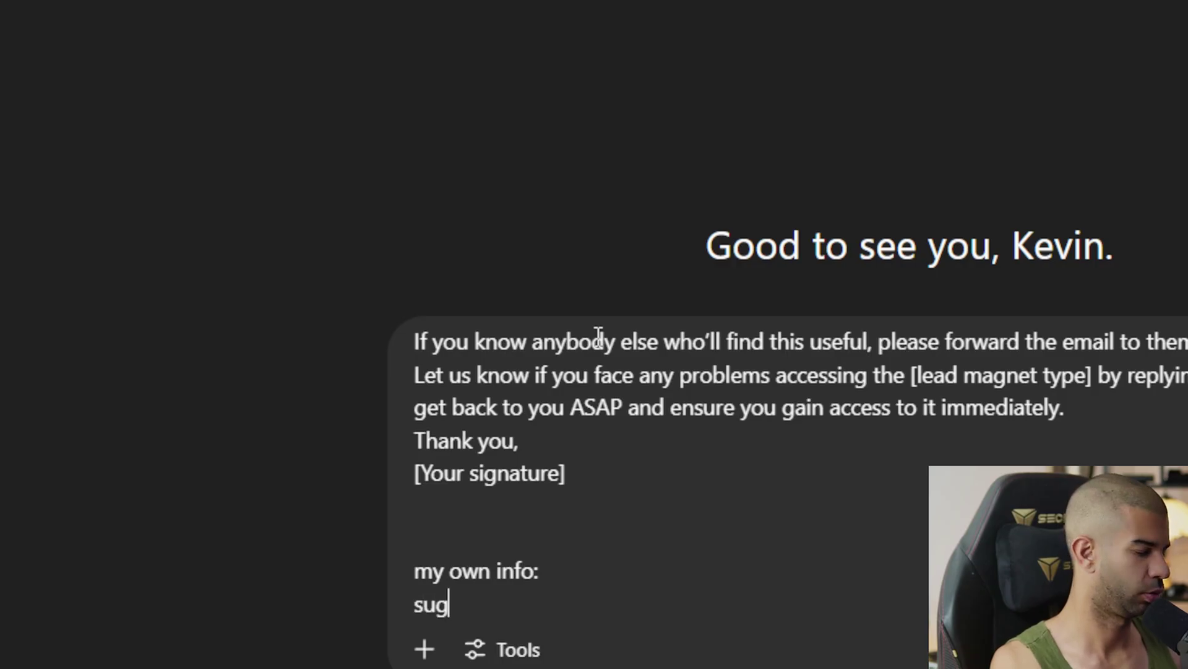
text(gest something for an)
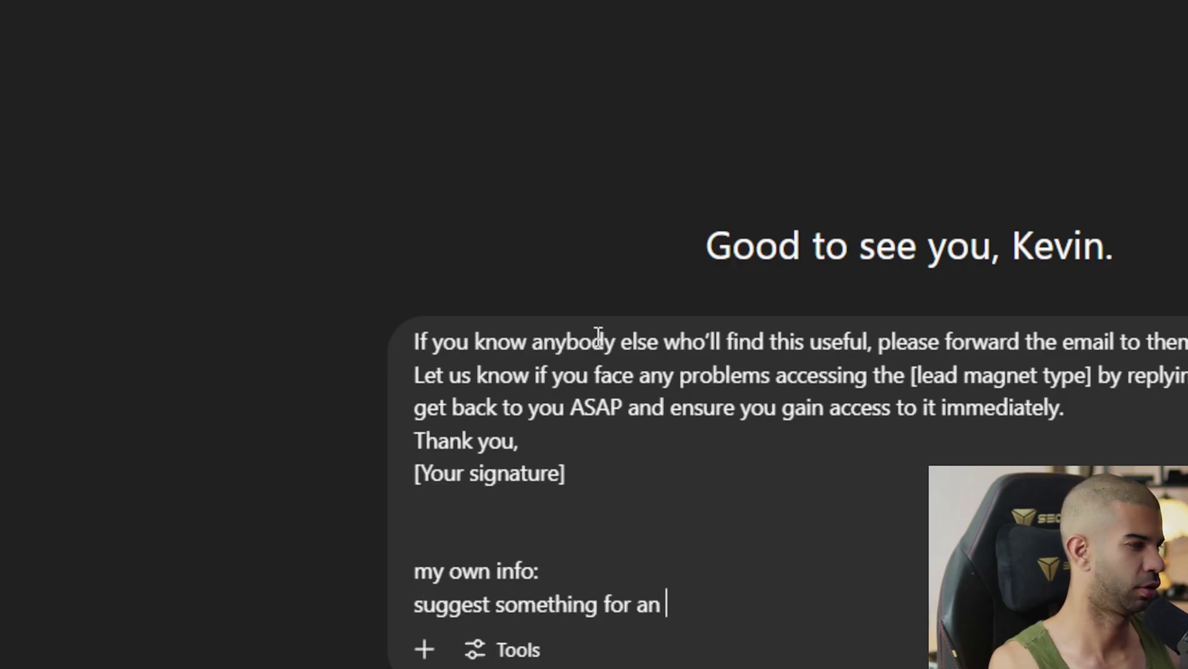
text( ai automation agency)
key(Return)
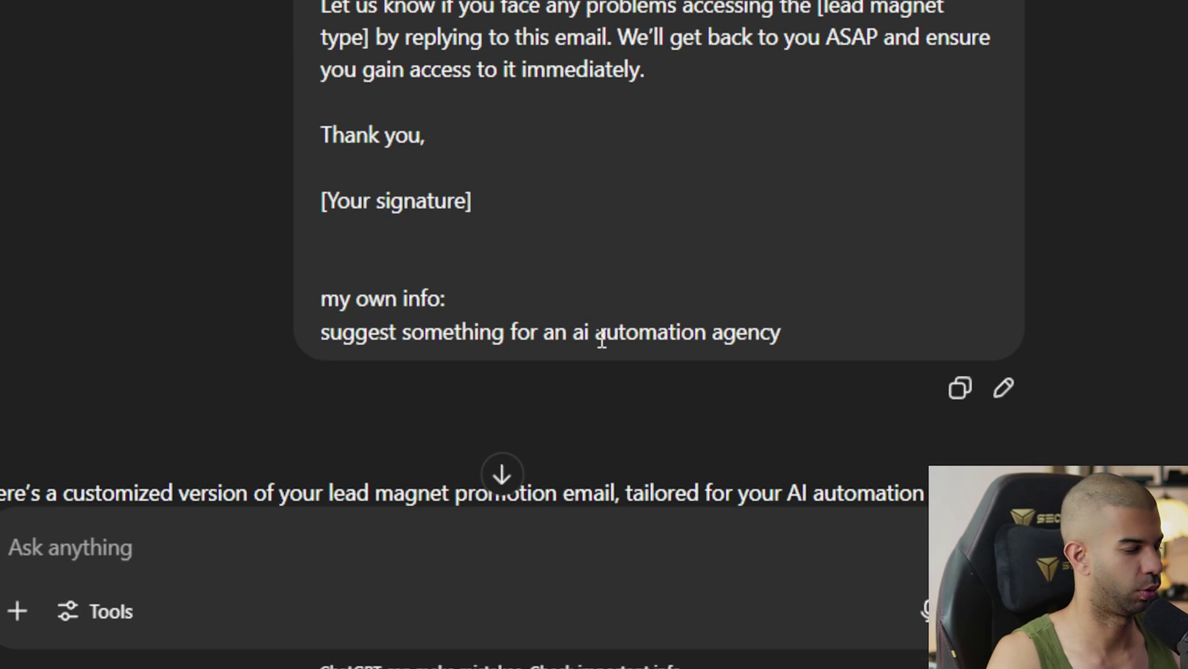
- Review the generated lead magnet email from the subject line to the sign-off
drag(536, 331, 791, 324)
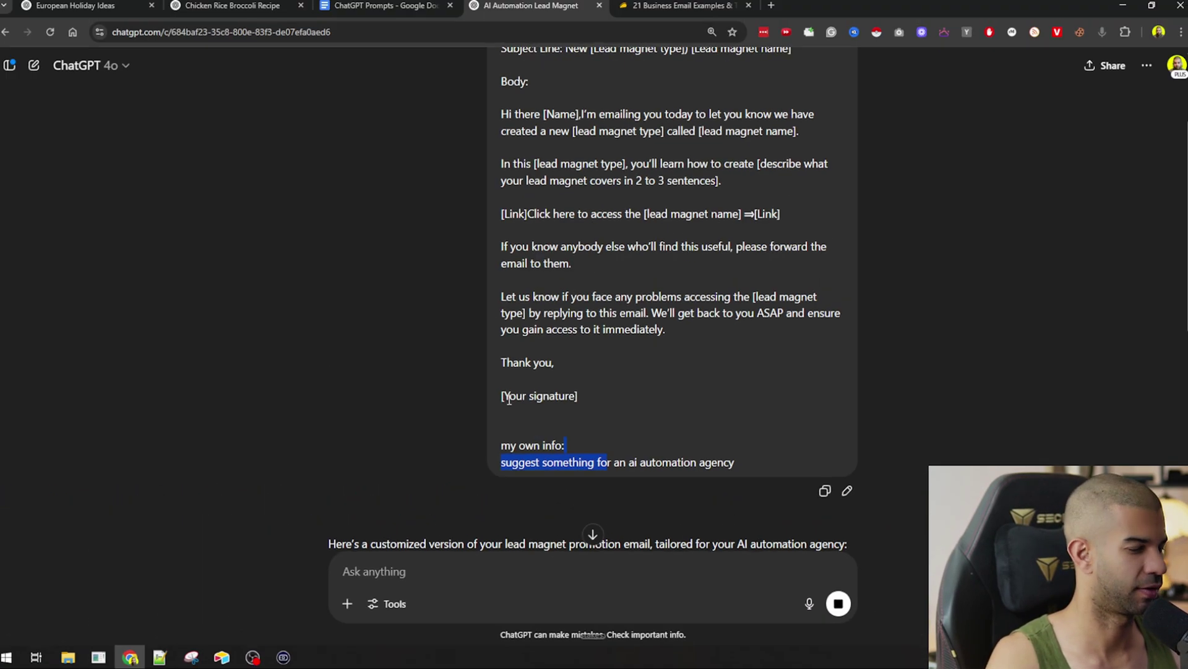
scroll(371, 290, down, 5)
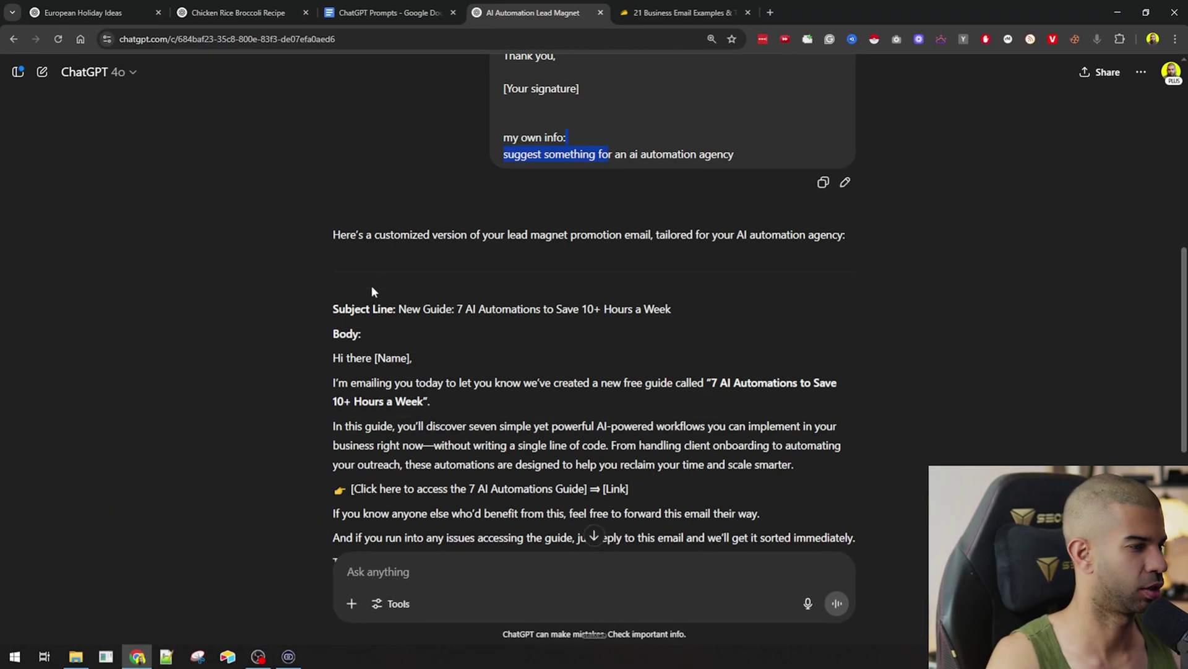
scroll(396, 285, down, 3)
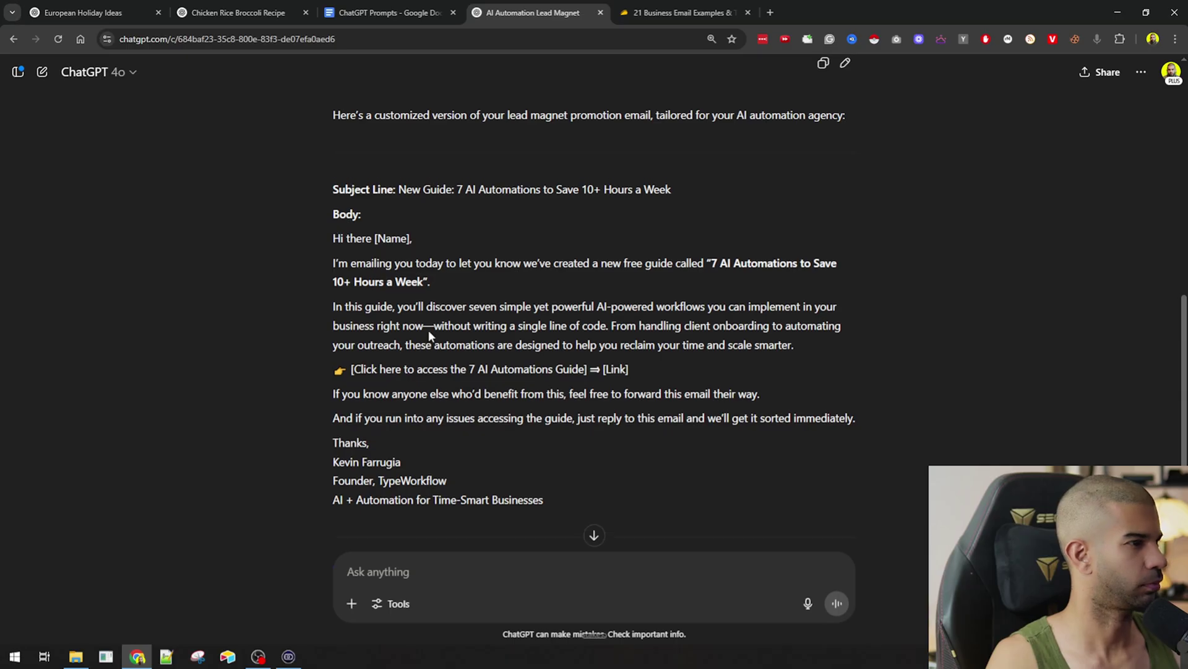
drag(335, 196, 527, 440)
click(606, 313)
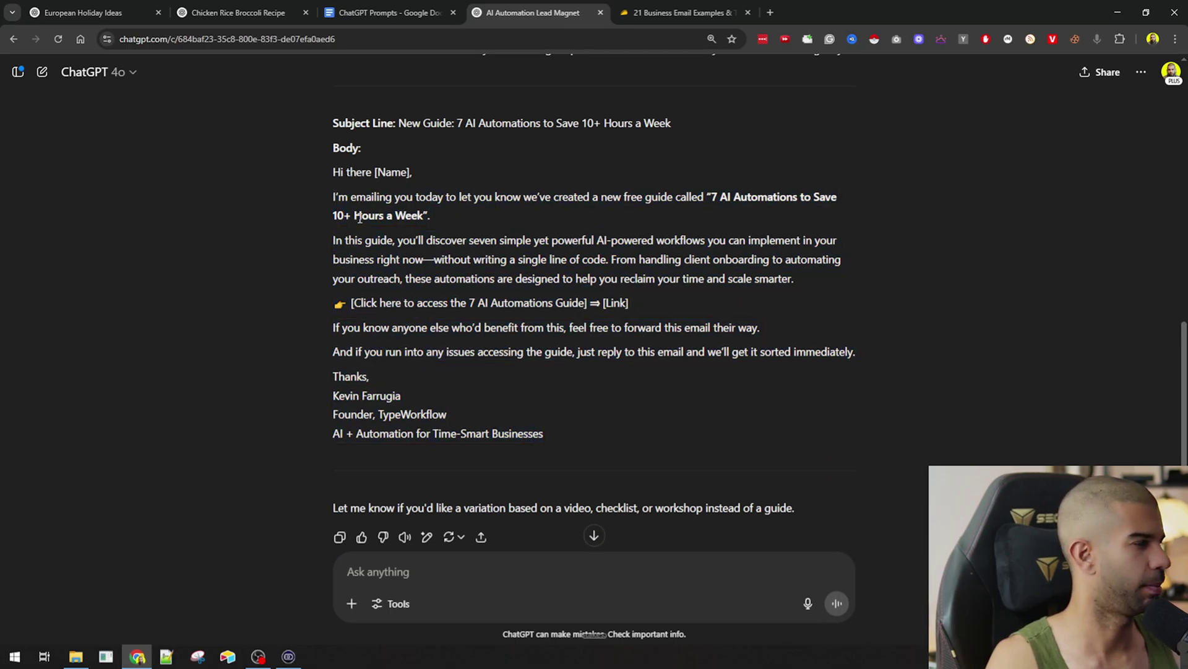
- Examine the wording and placeholders of the original lead magnet template in the AppSumo article for comparison with ChatGPT's email
key(ctrl+Tab)
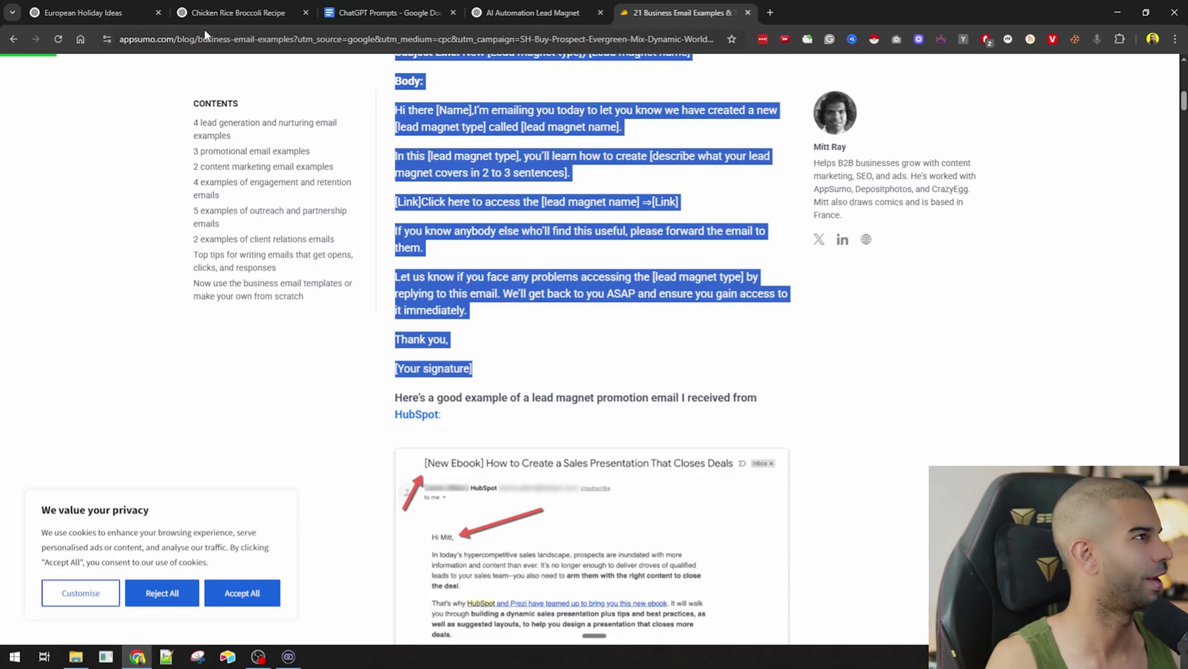
scroll(471, 248, up, 6)
scroll(557, 246, down, 9)
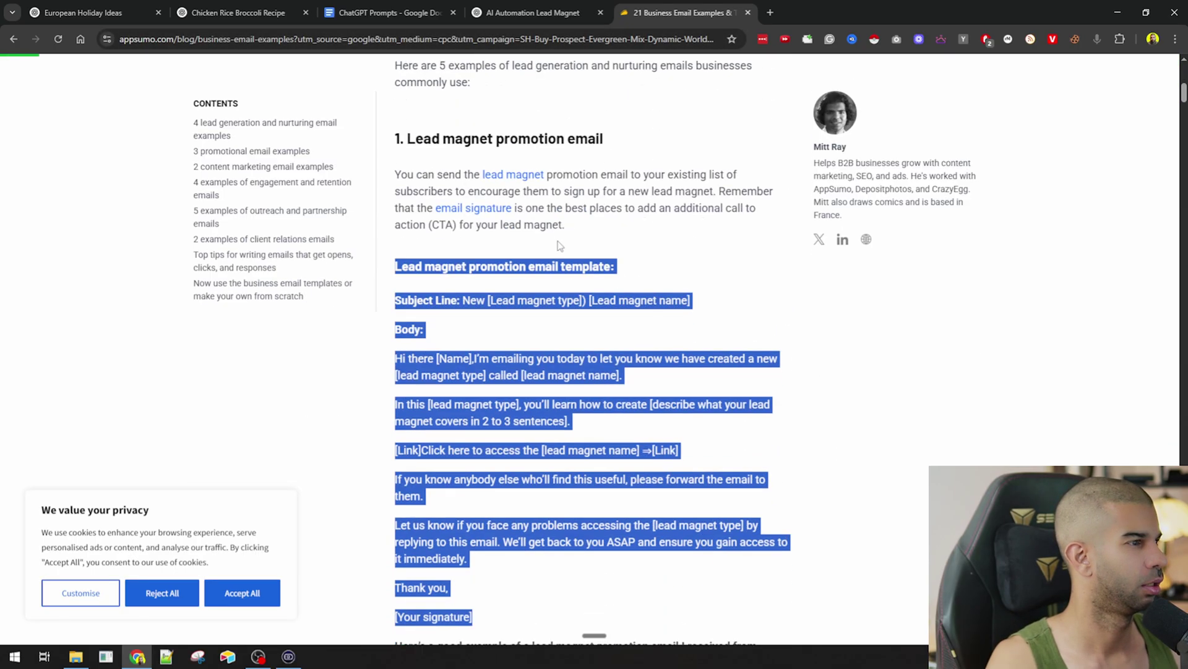
click(506, 285)
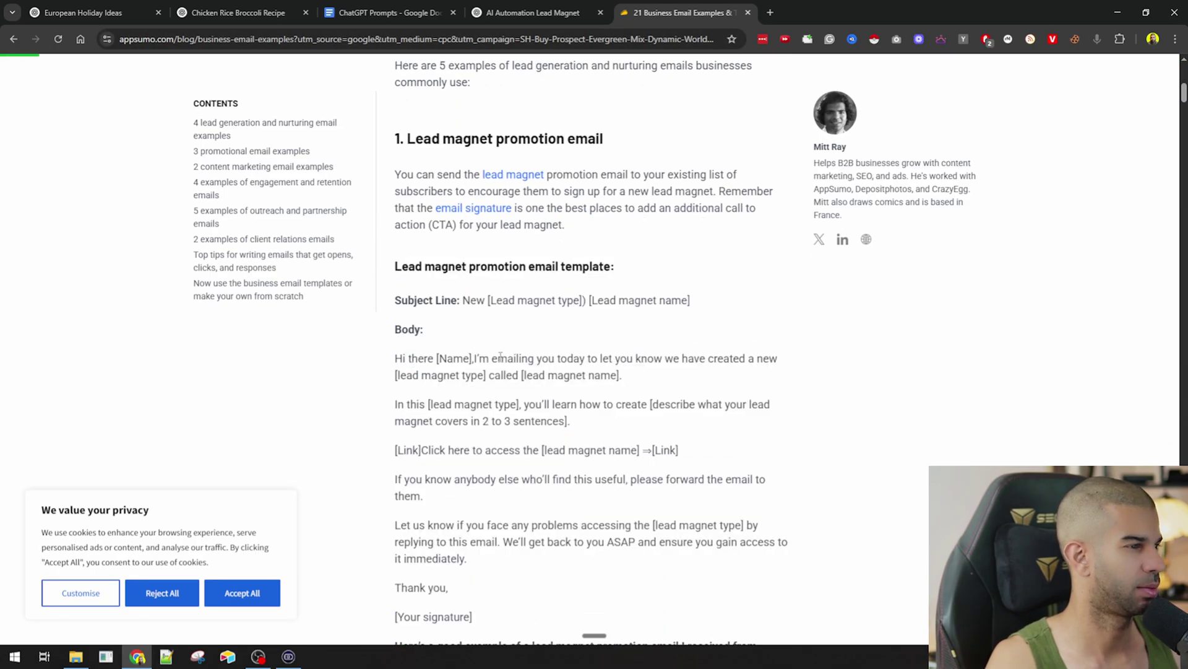
drag(499, 358, 646, 358)
click(666, 366)
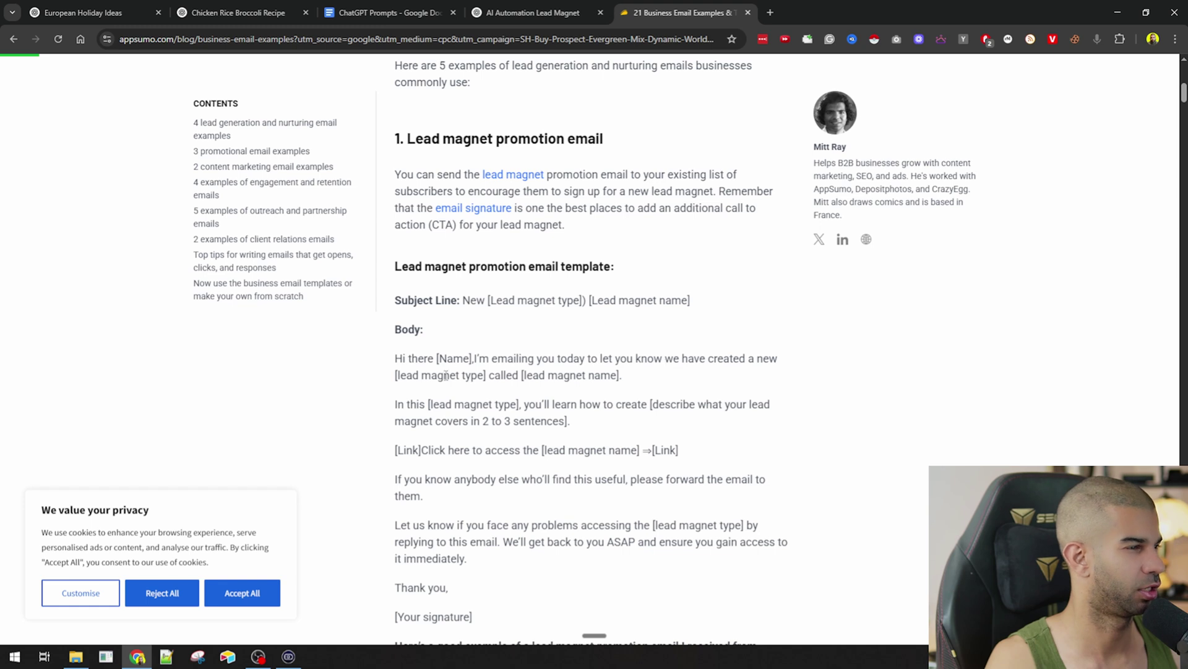
drag(446, 375, 632, 381)
drag(476, 404, 586, 403)
drag(448, 421, 586, 429)
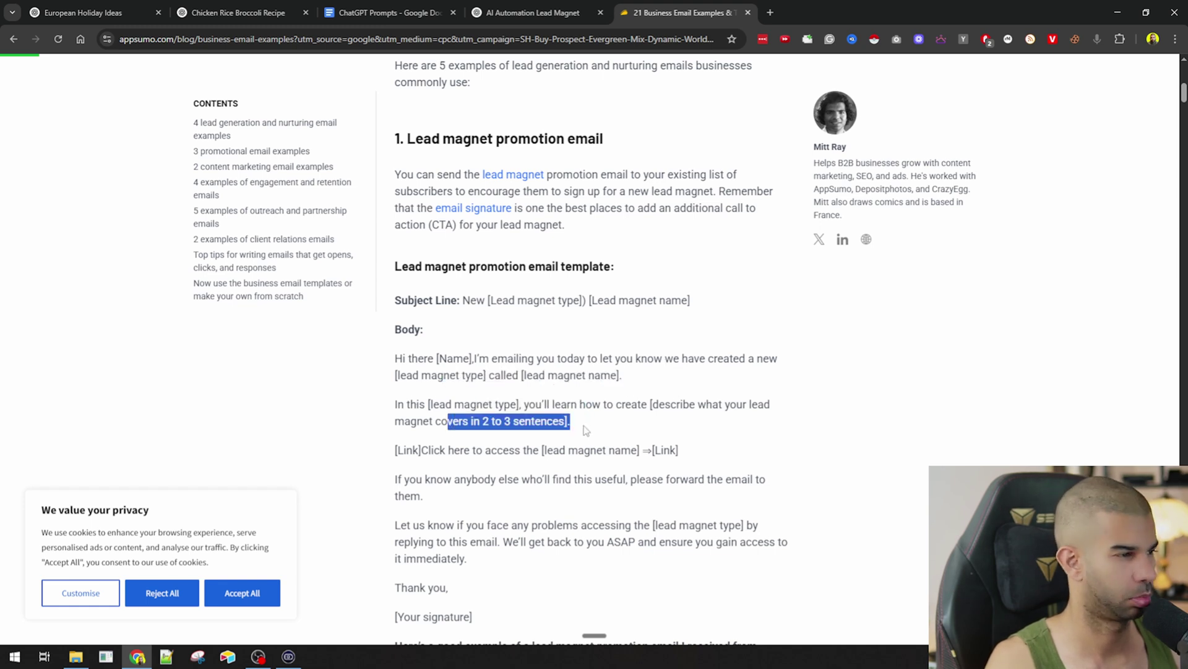
drag(421, 450, 579, 450)
drag(476, 404, 622, 404)
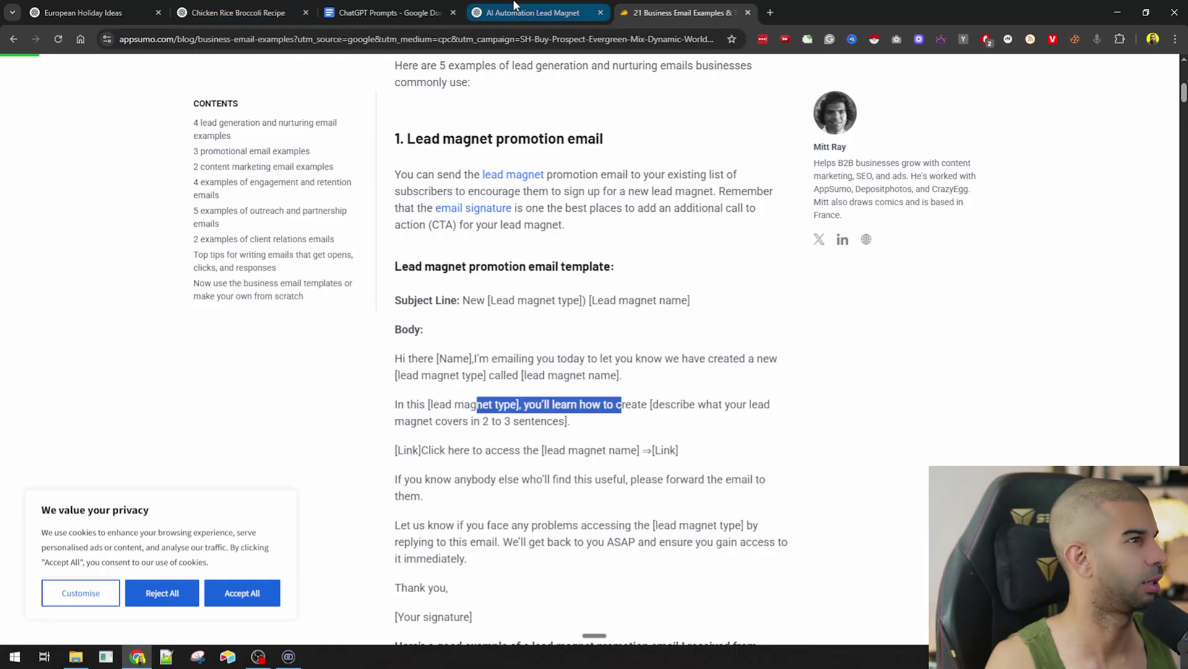
- Return to the ChatGPT reply and check how its opening and guide description follow the template
click(514, 12)
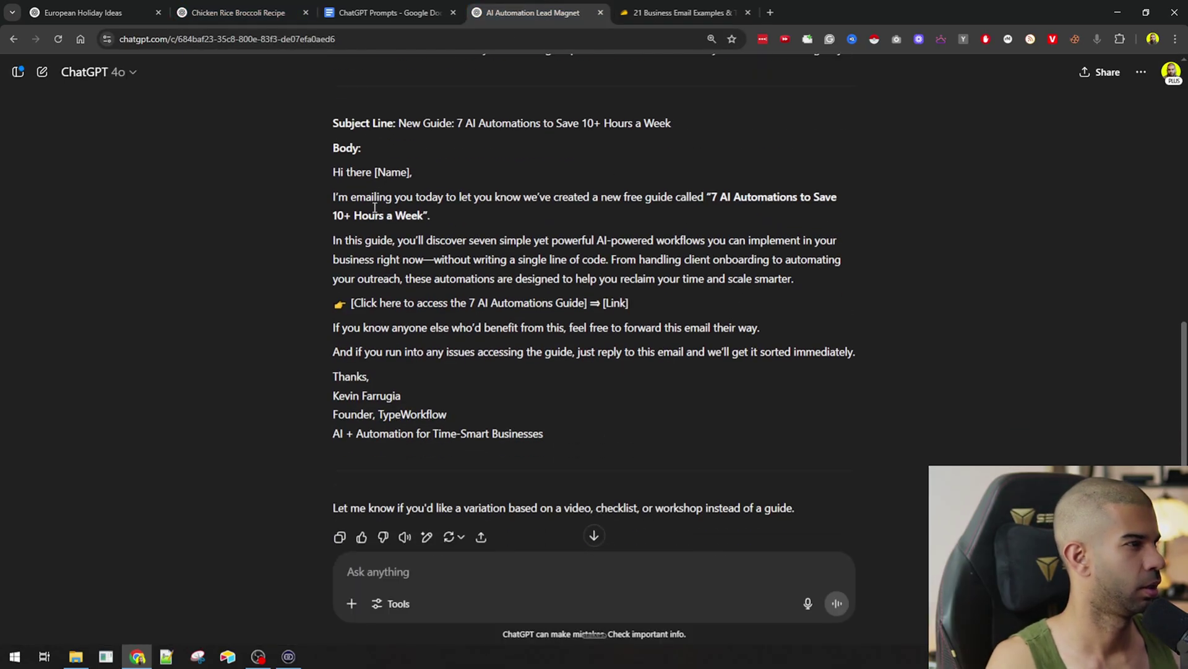
drag(377, 196, 549, 196)
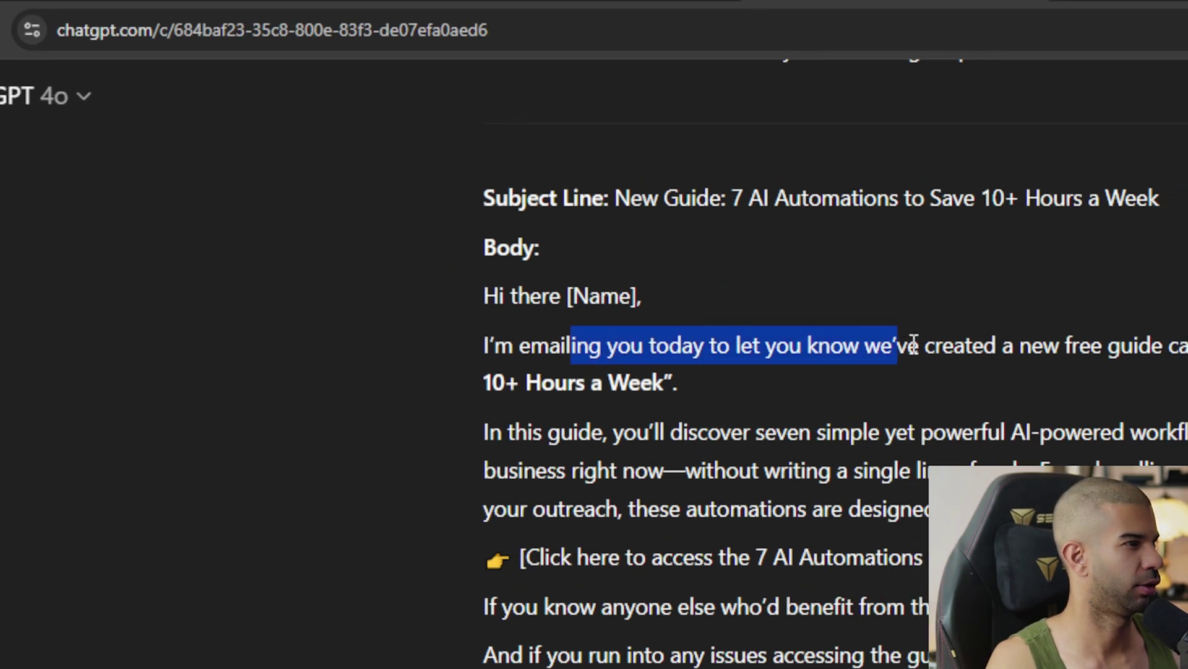
drag(914, 344, 1187, 344)
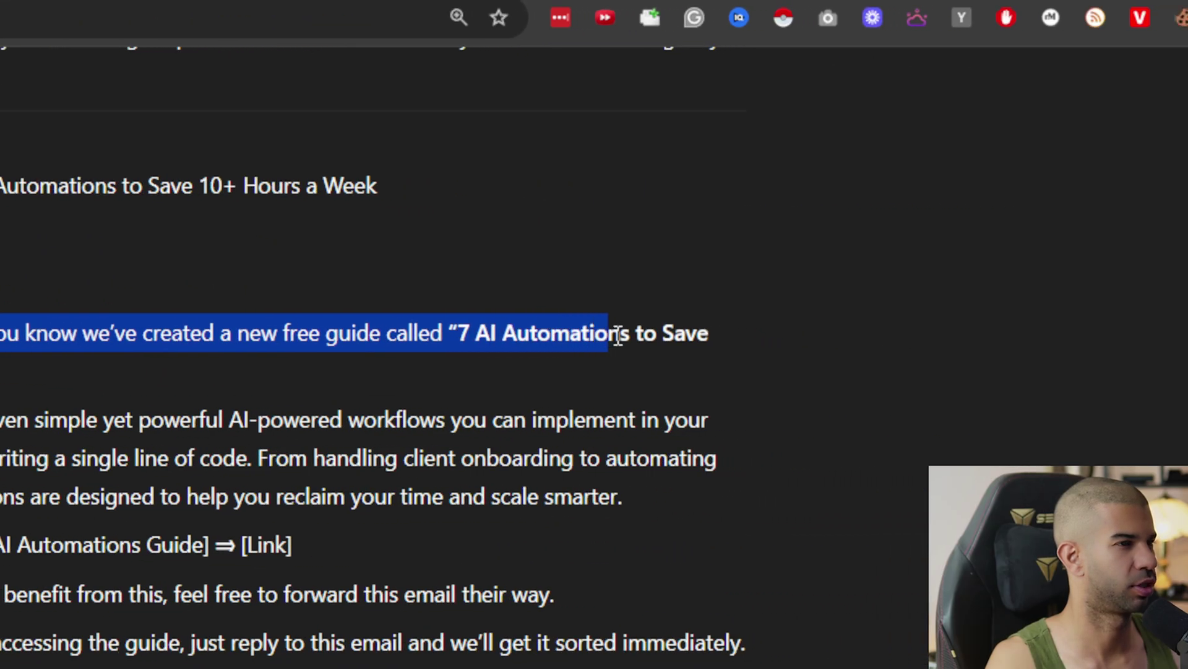
drag(618, 335, 751, 345)
drag(627, 379, 718, 342)
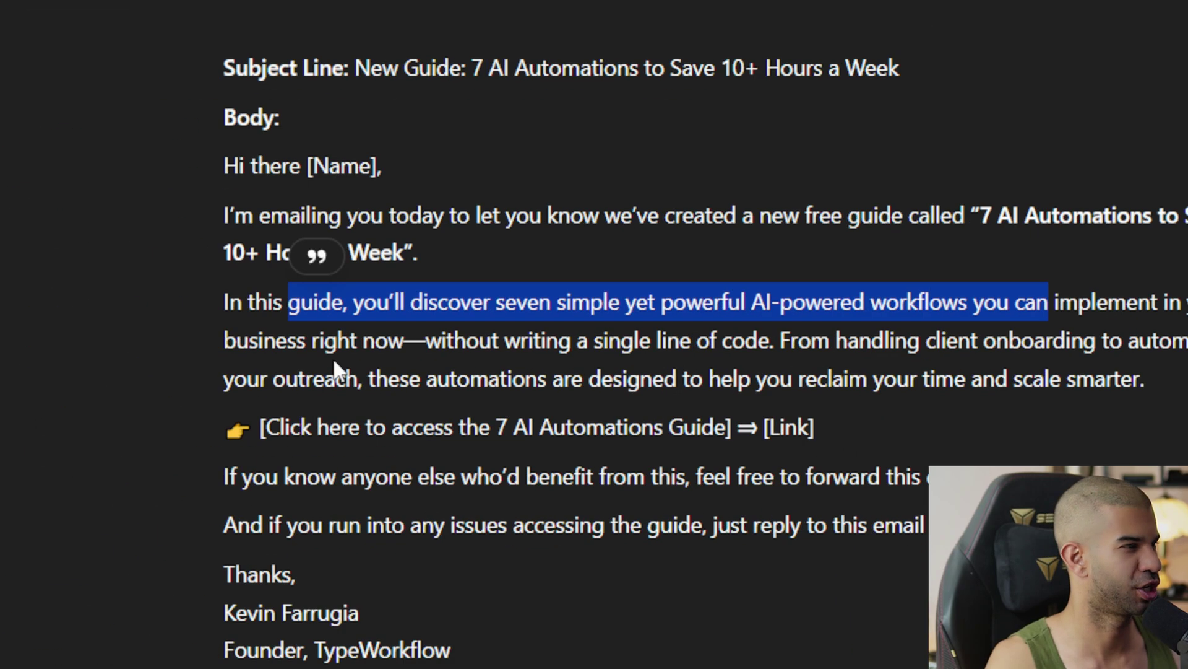
click(782, 327)
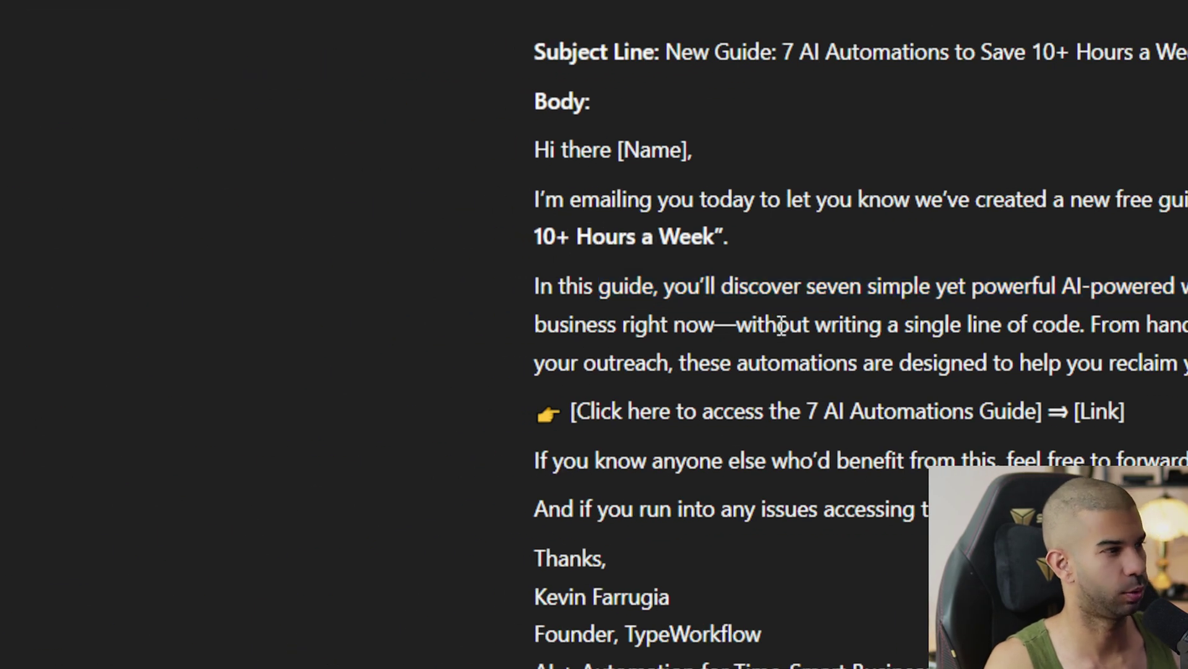
- Review the "my own info" lines at the end of the sent prompt
scroll(619, 266, up, 5)
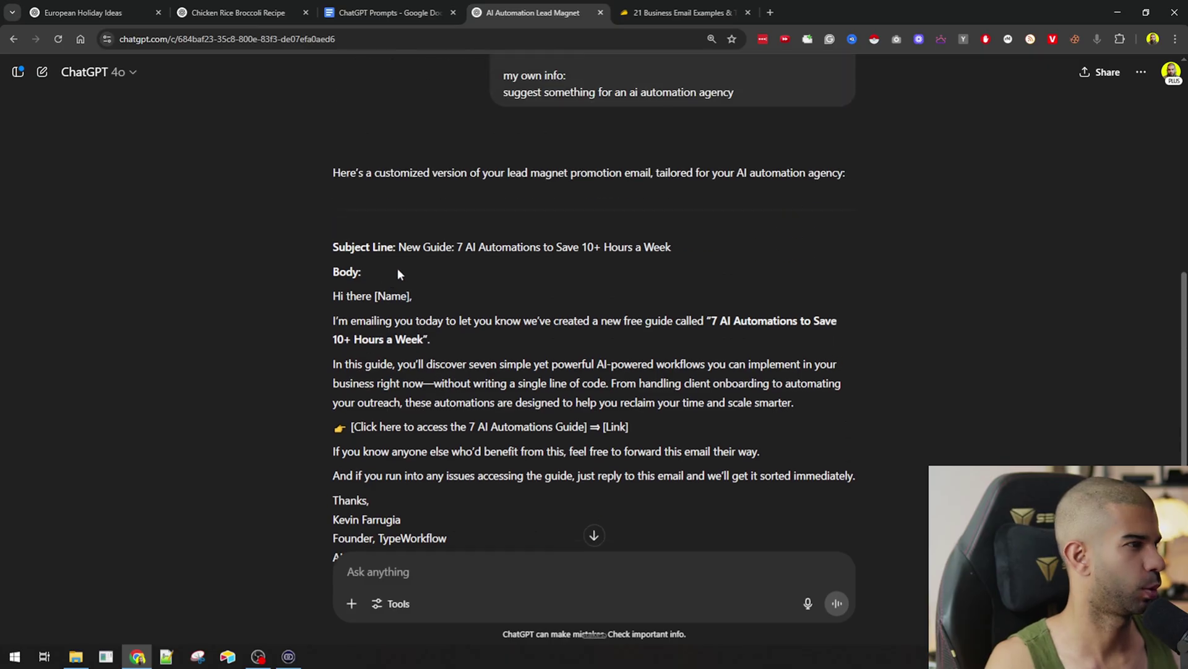
scroll(711, 270, up, 1)
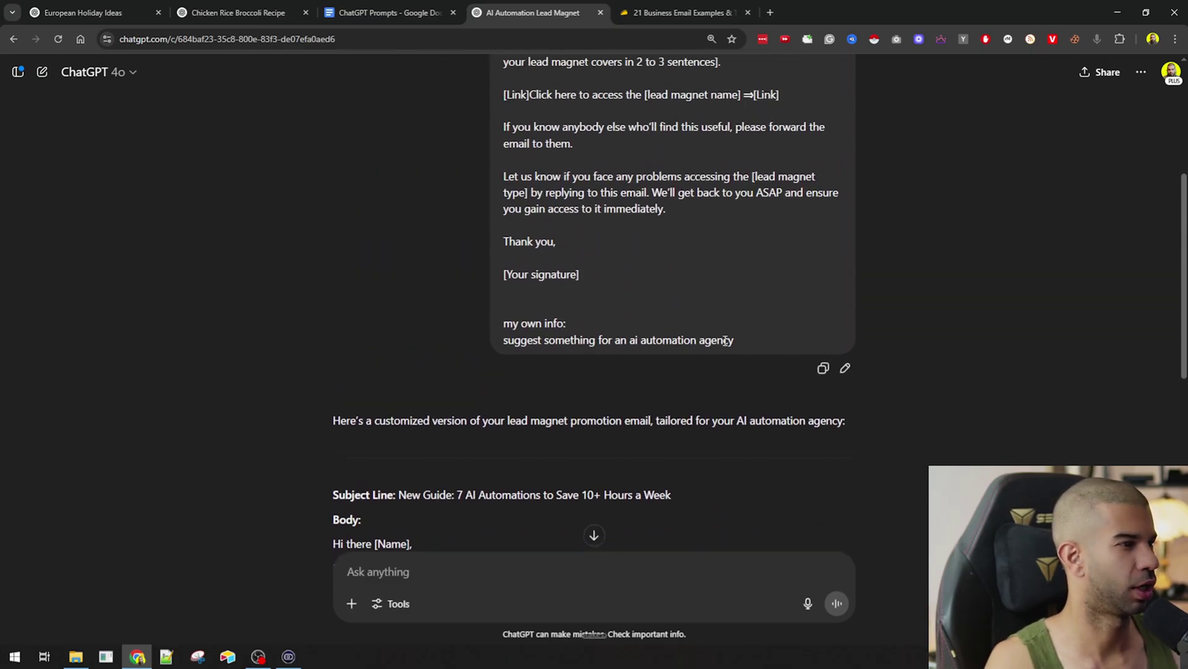
drag(762, 342, 485, 330)
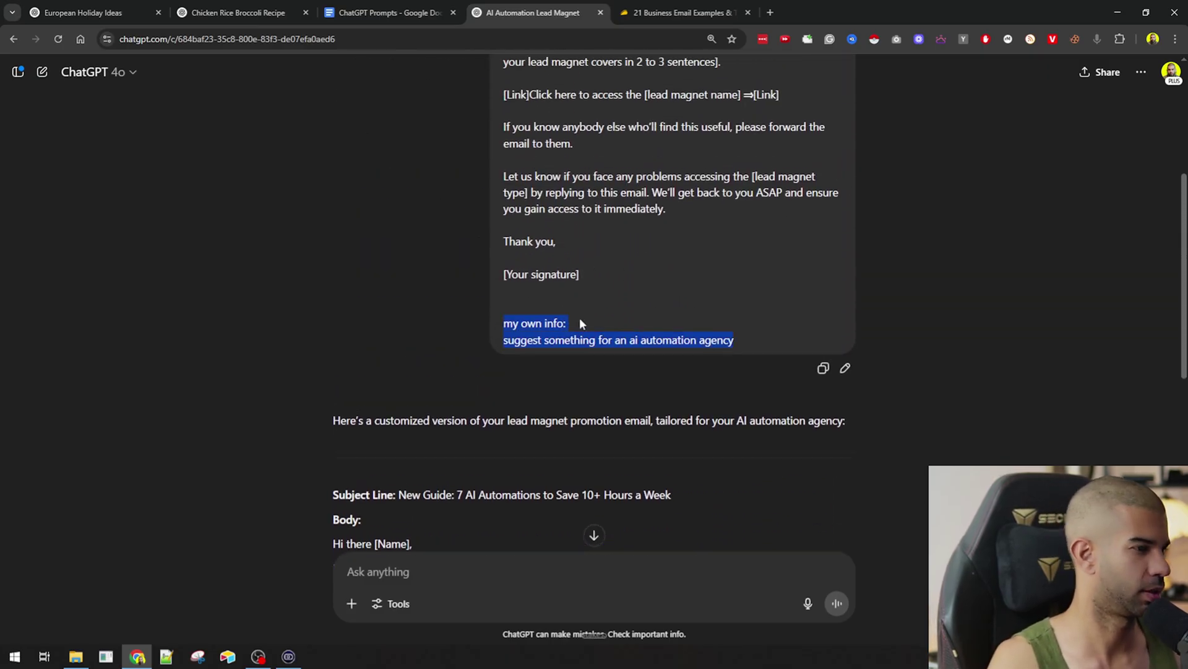
- Copy the prompt's opening request about advertising a new lead magnet and open chatgpt.com in a new browser tab
scroll(580, 317, up, 5)
triple_click(525, 124)
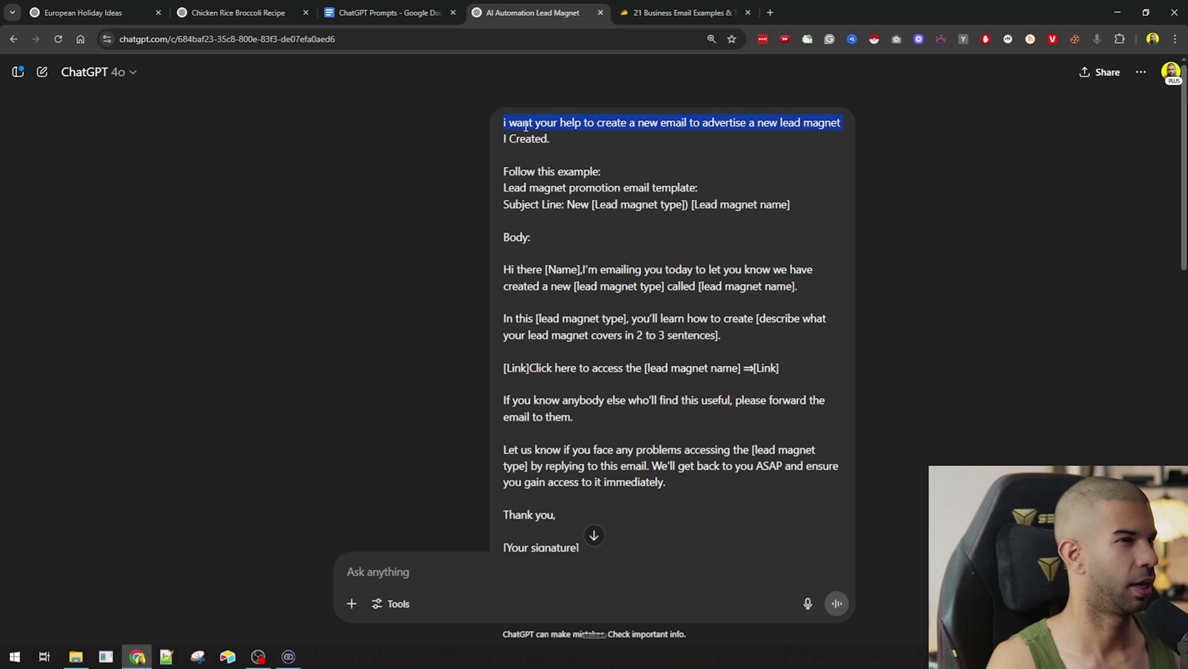
key(ctrl+c)
key(ctrl+t)
text(chatgpt.com)
key(Return)
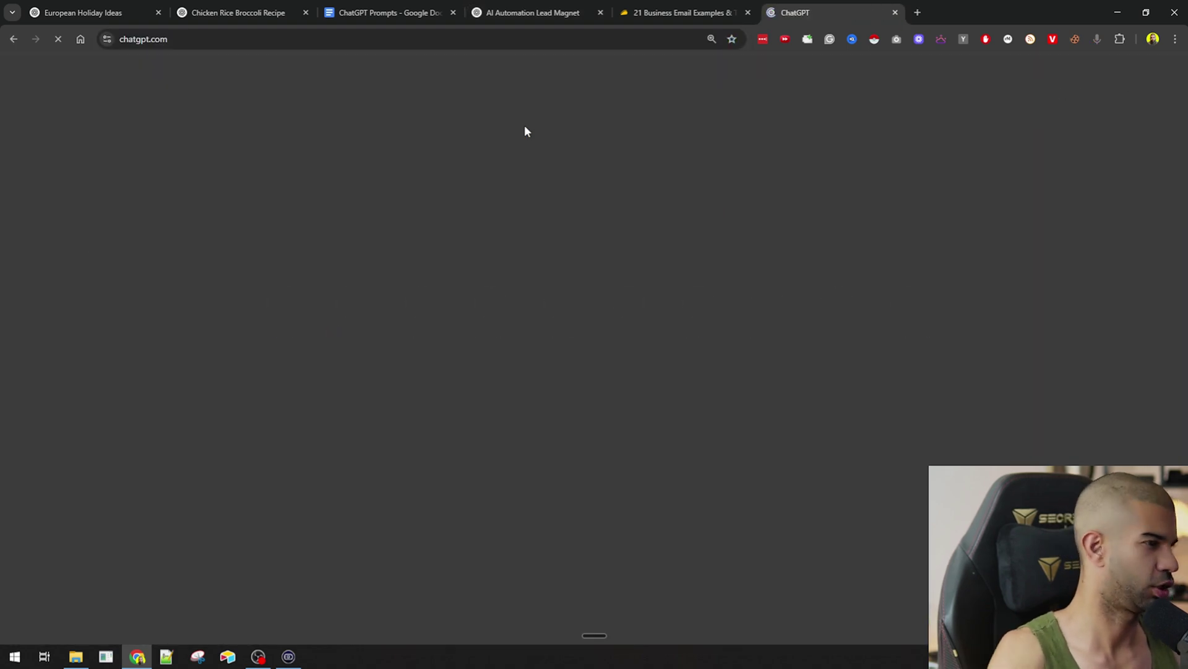
- Send the prompt "i want your help to create a new email to advertise a new lead magnet" plus the copied "my own info" lines
key(ctrl+v)
key(Return)
key(super+v)
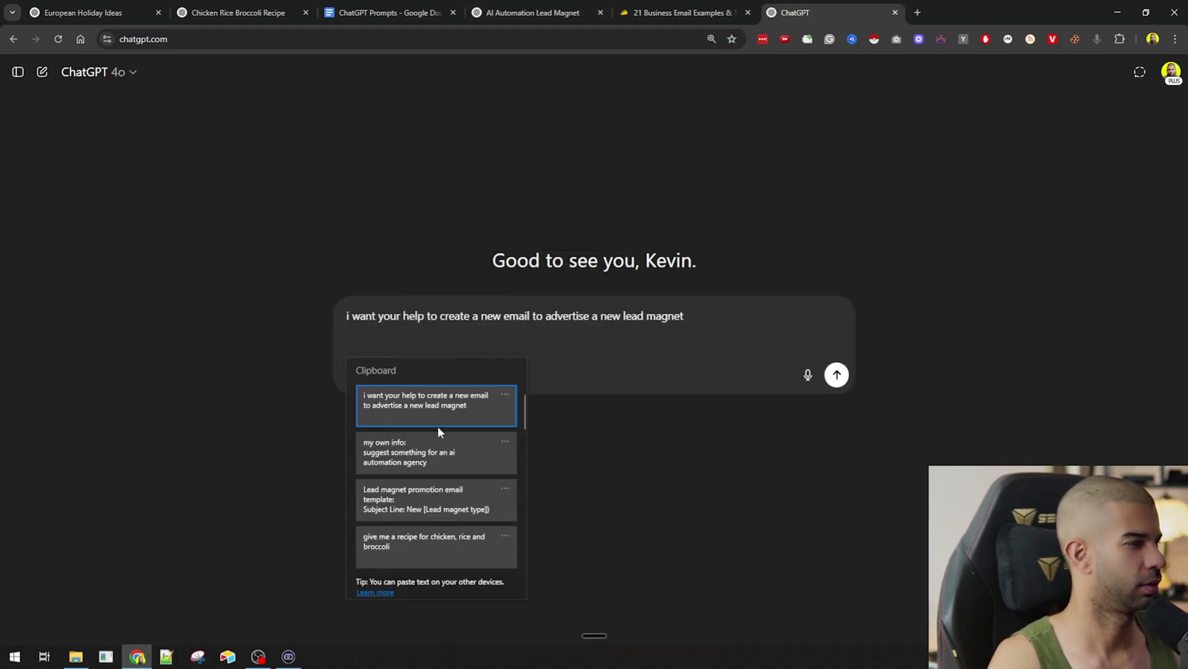
click(401, 444)
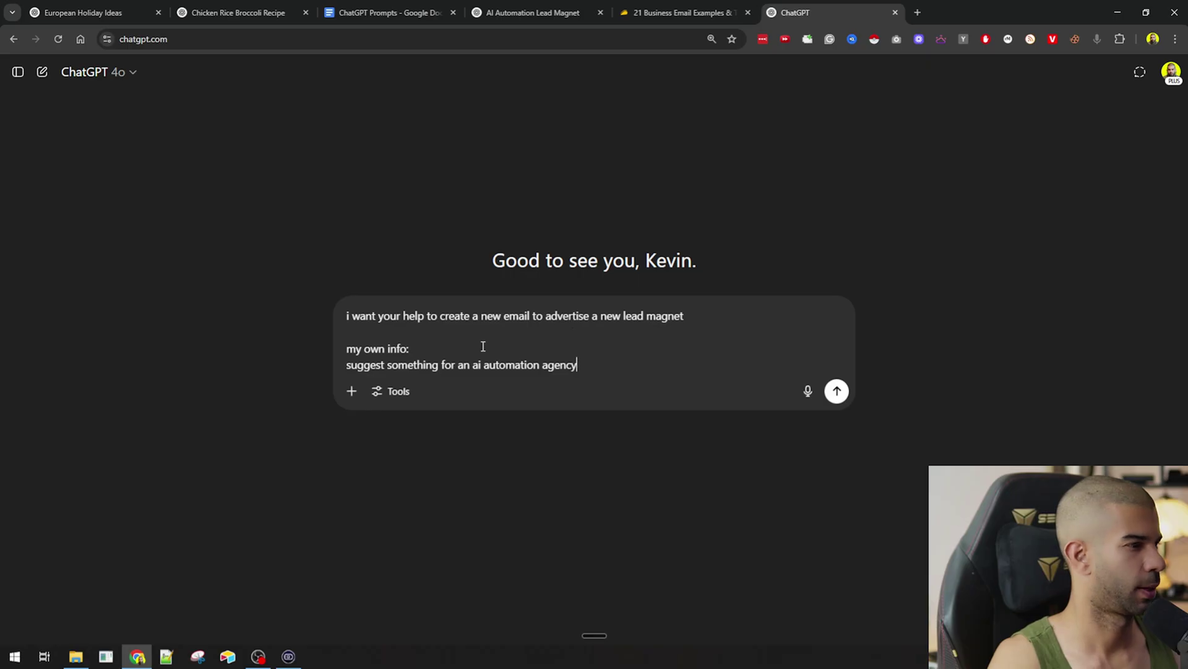
key(Return)
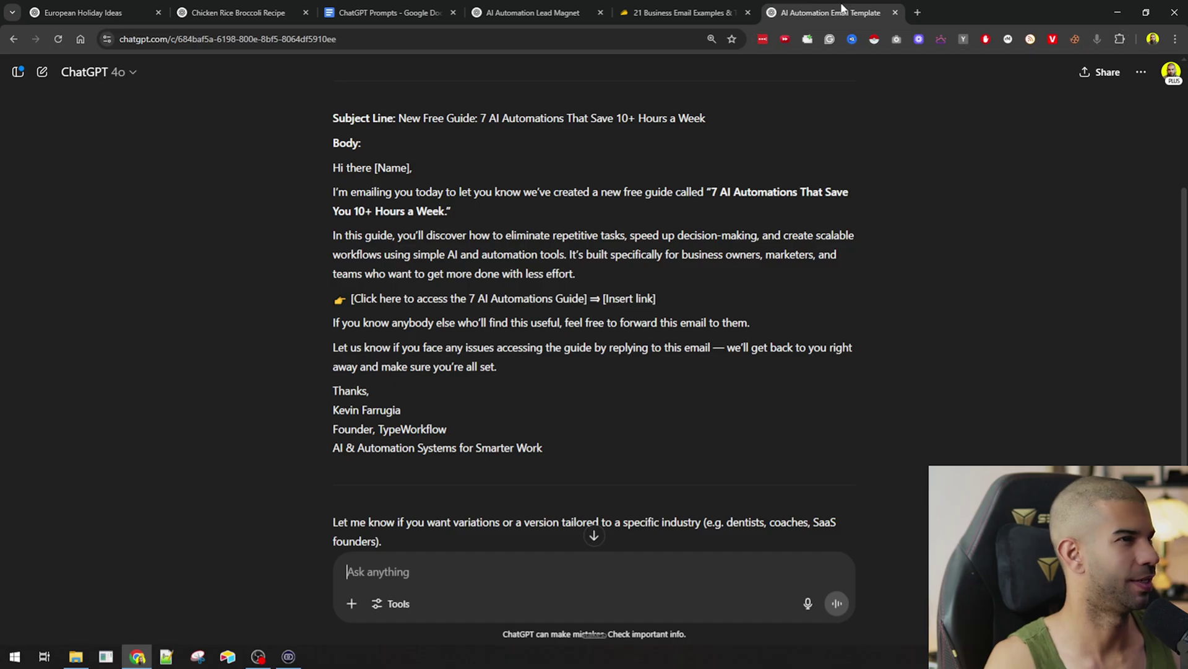
- Review the generated email, focusing on the sentence describing whom the guide is built for
scroll(406, 178, down, 2)
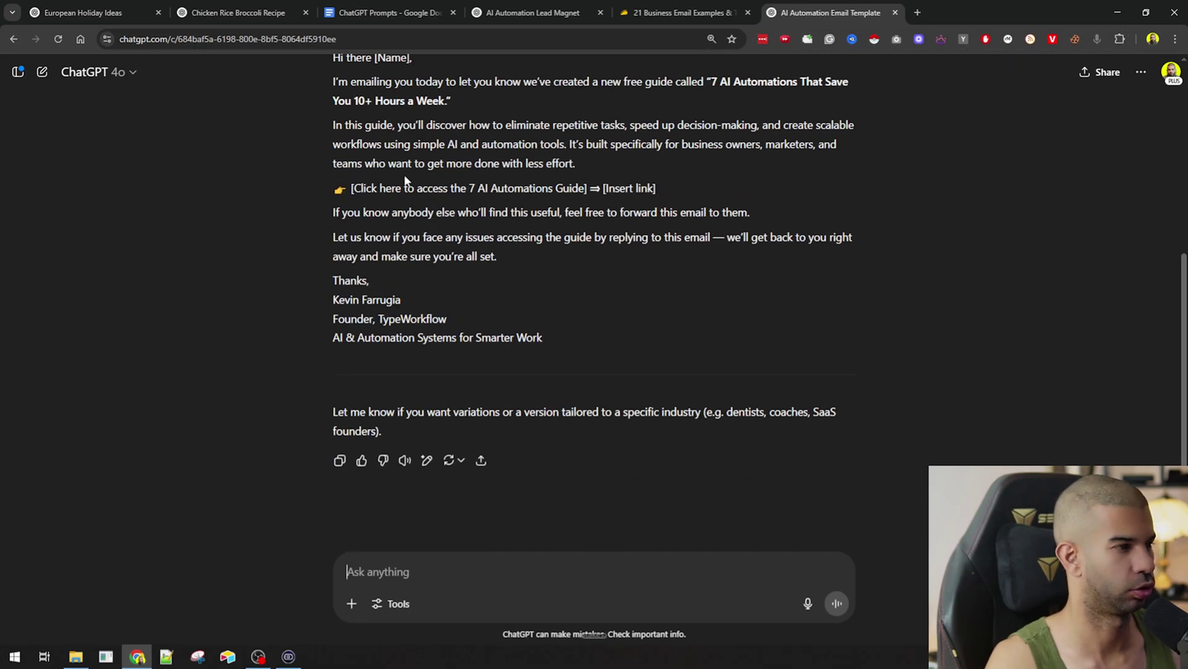
scroll(405, 180, up, 2)
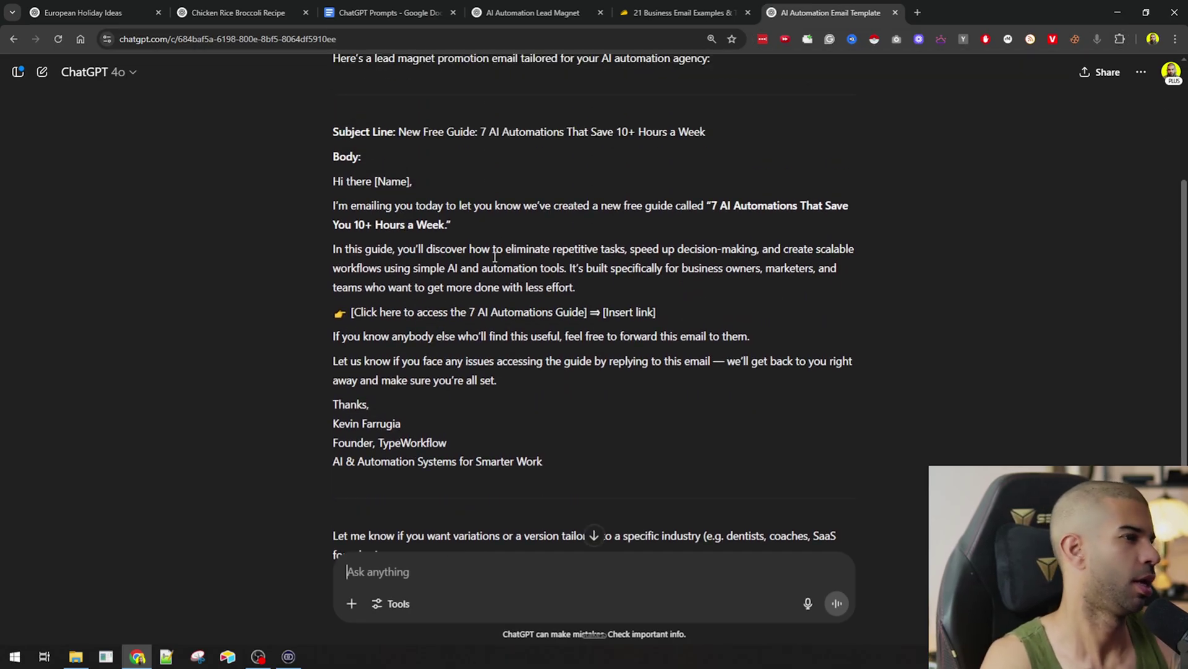
drag(585, 267, 599, 286)
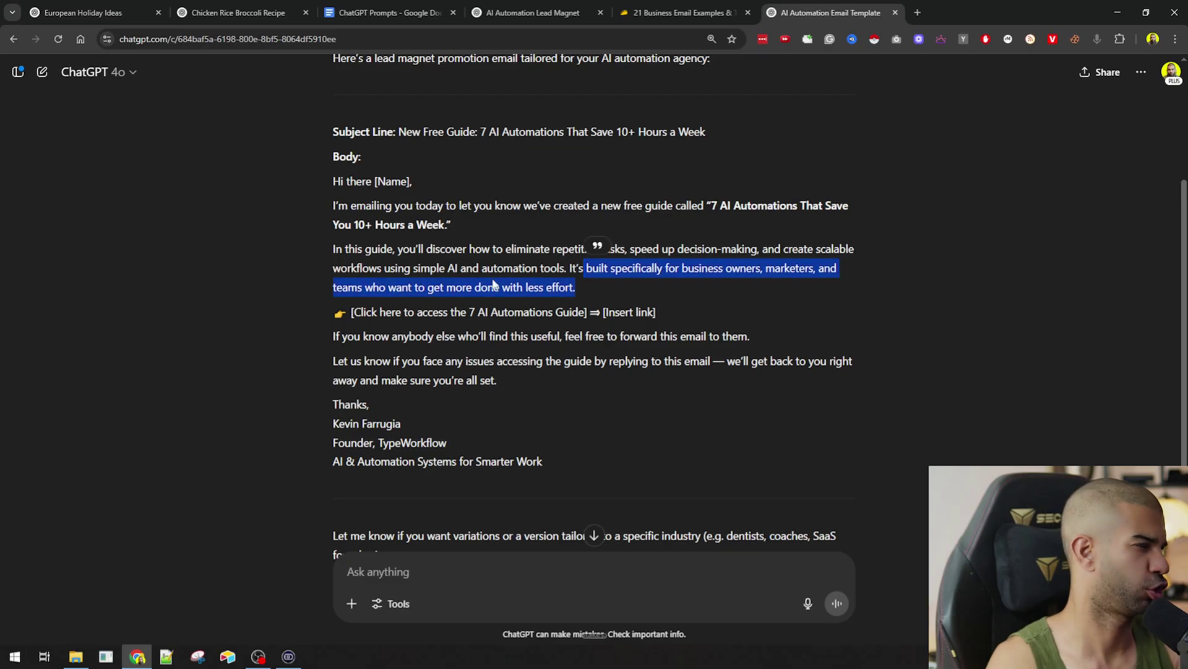
click(497, 282)
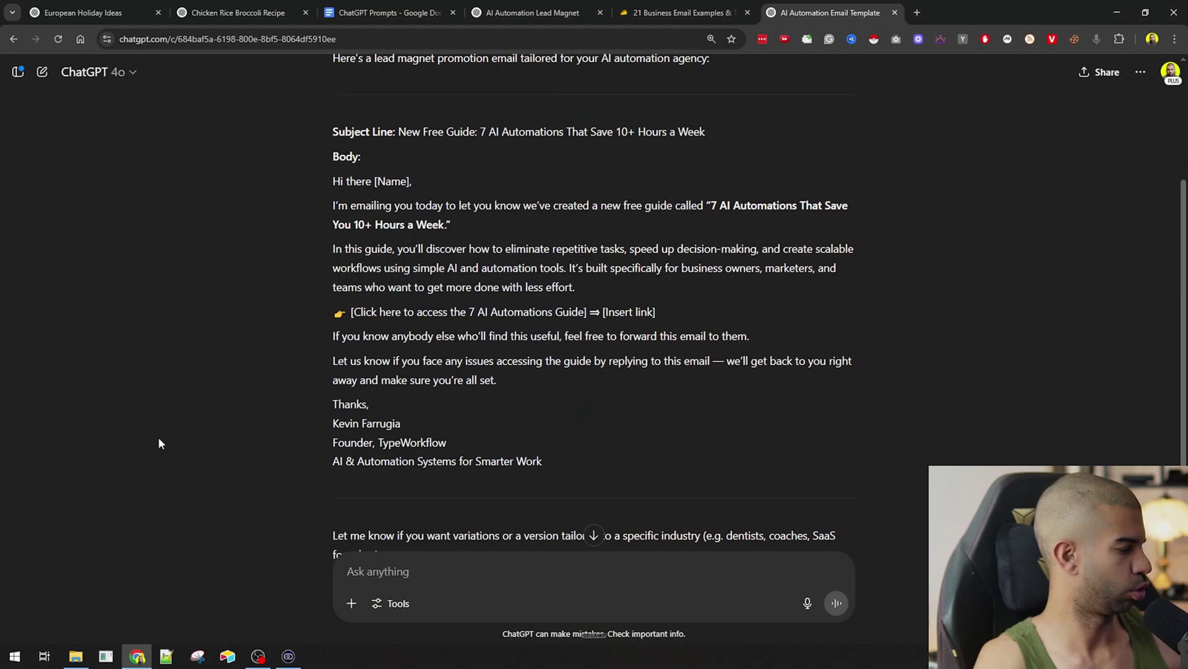
- Search Google Images for "yarn" in a new browser tab and open The Woolly Thistle's yarn basket picture
key(ctrl+t)
text(yarn)
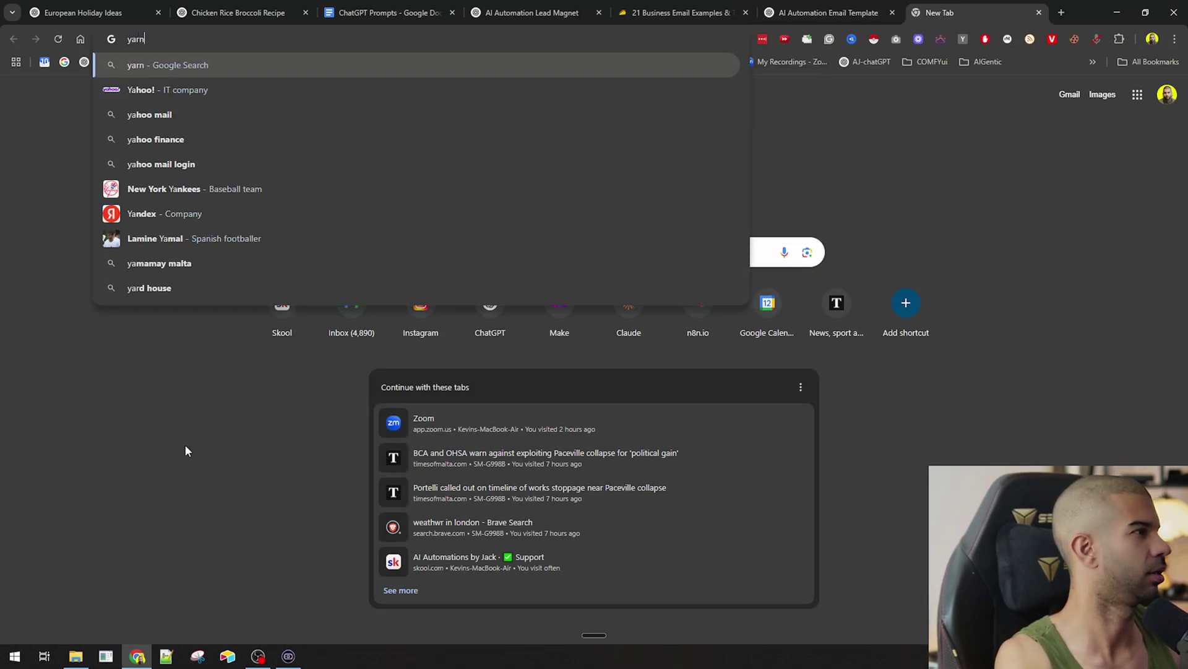
key(Return)
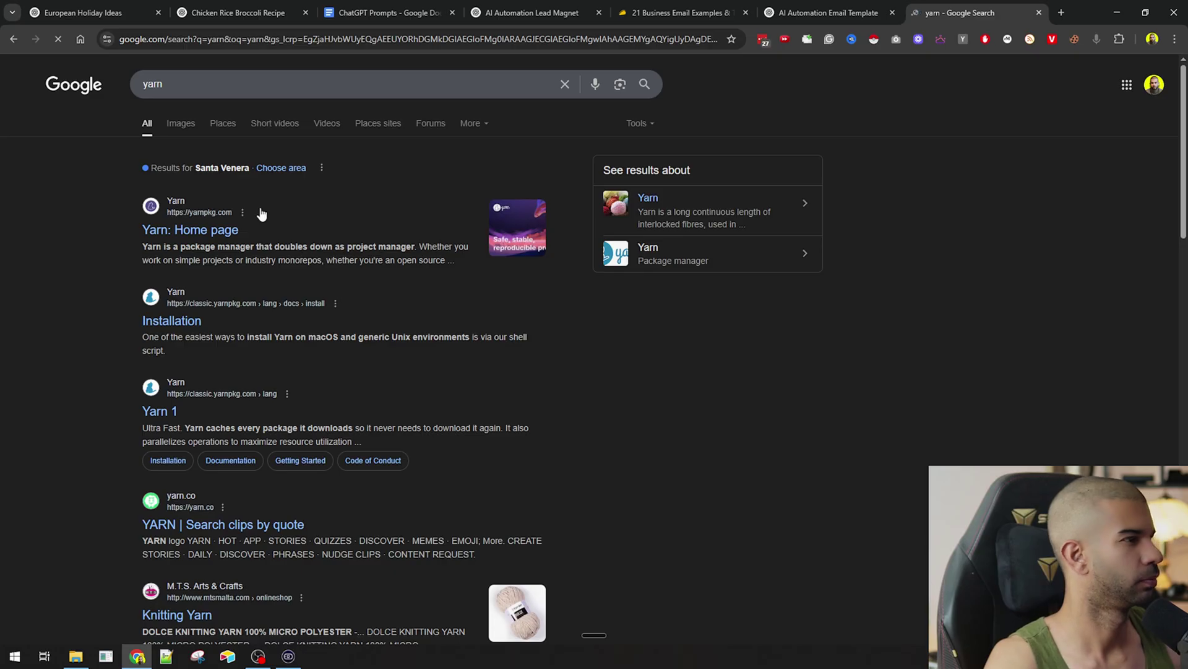
click(181, 123)
click(270, 87)
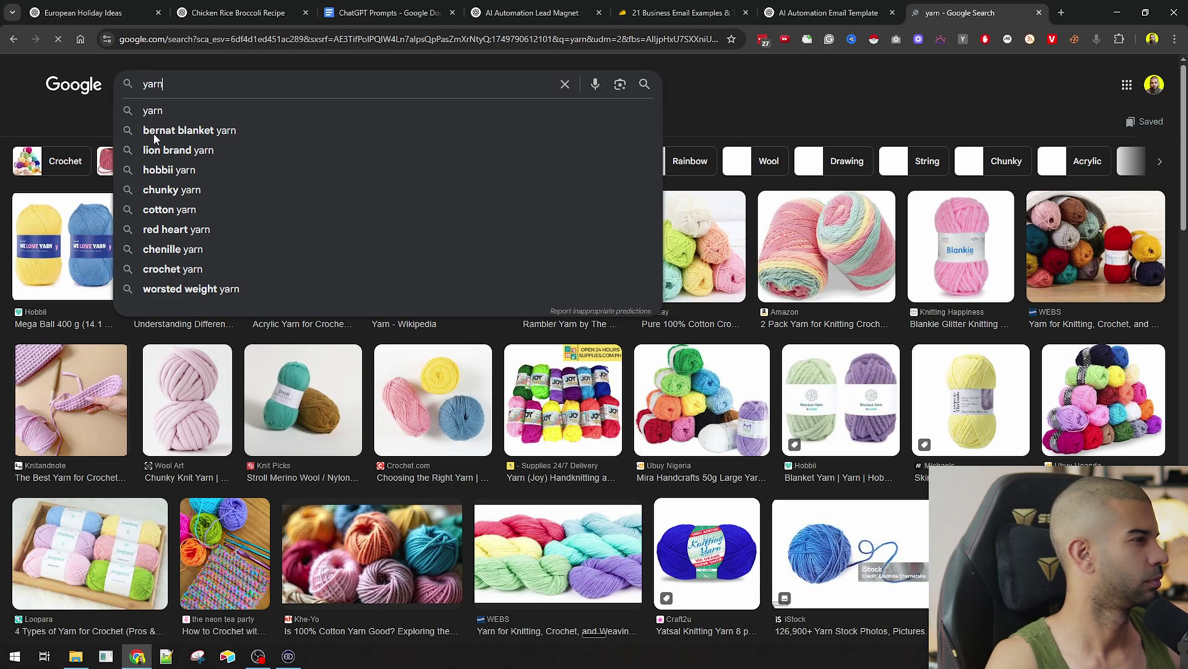
click(50, 99)
click(578, 258)
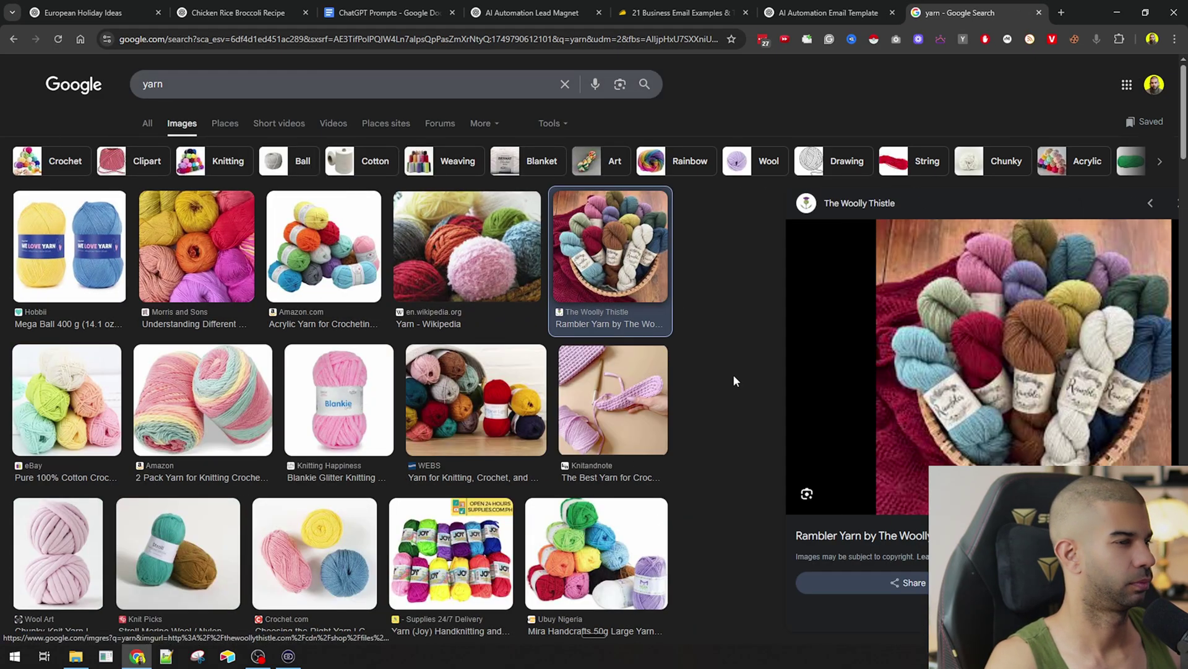
- Capture the yarn basket picture with Snipping Tool and attach it to a new ChatGPT chat
click(204, 655)
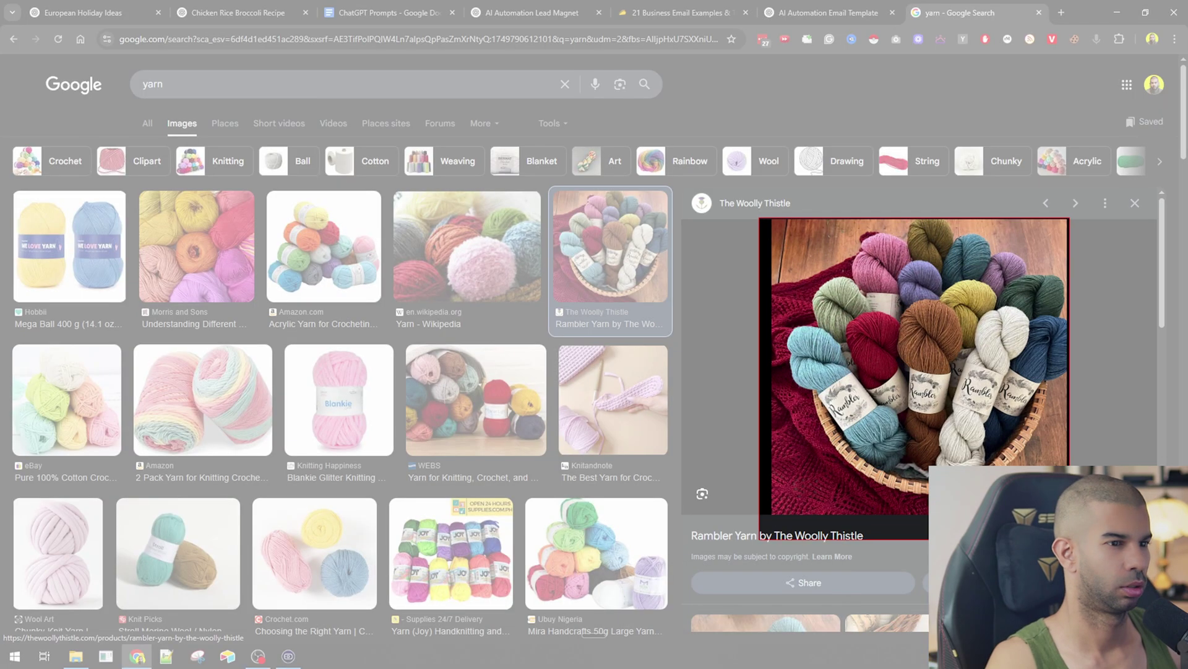
click(915, 377)
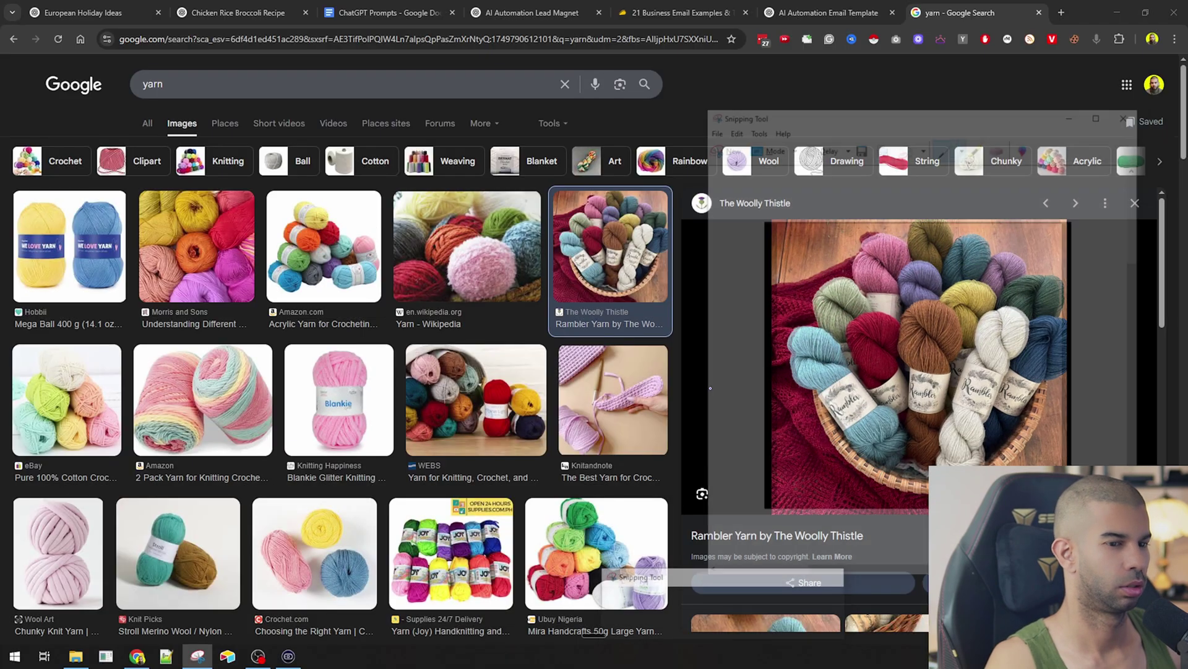
click(532, 13)
click(42, 71)
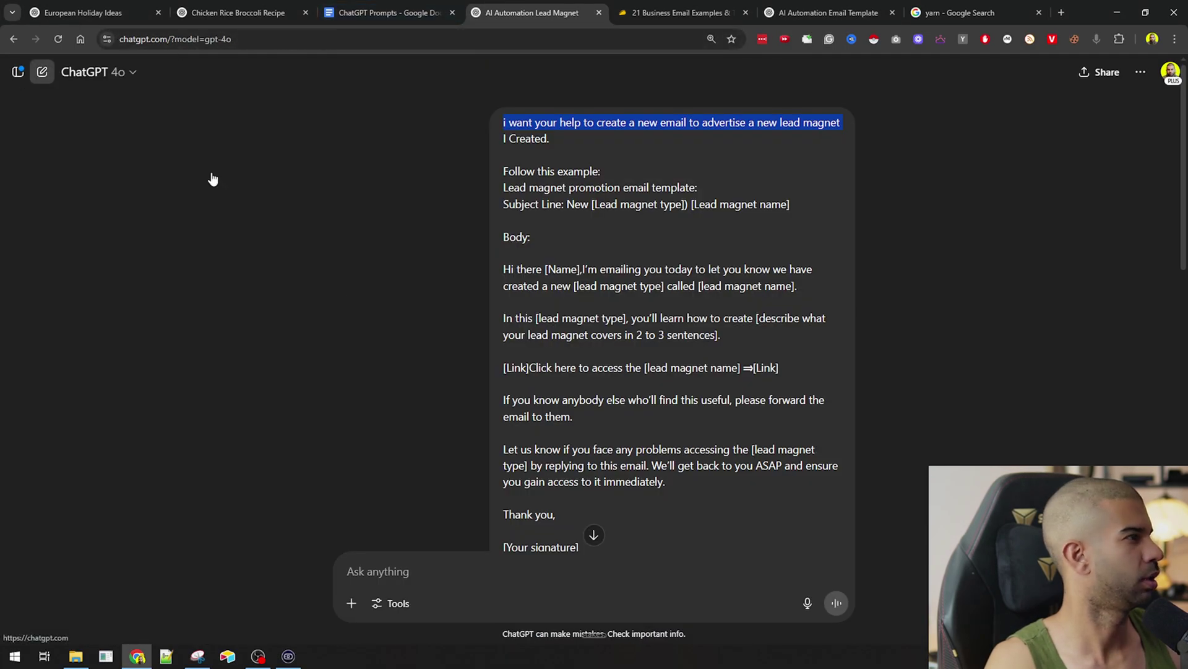
key(ctrl+v)
- Ask "i have this in my kitchen. what can i do with it" about the attached yarn picture
text(i)
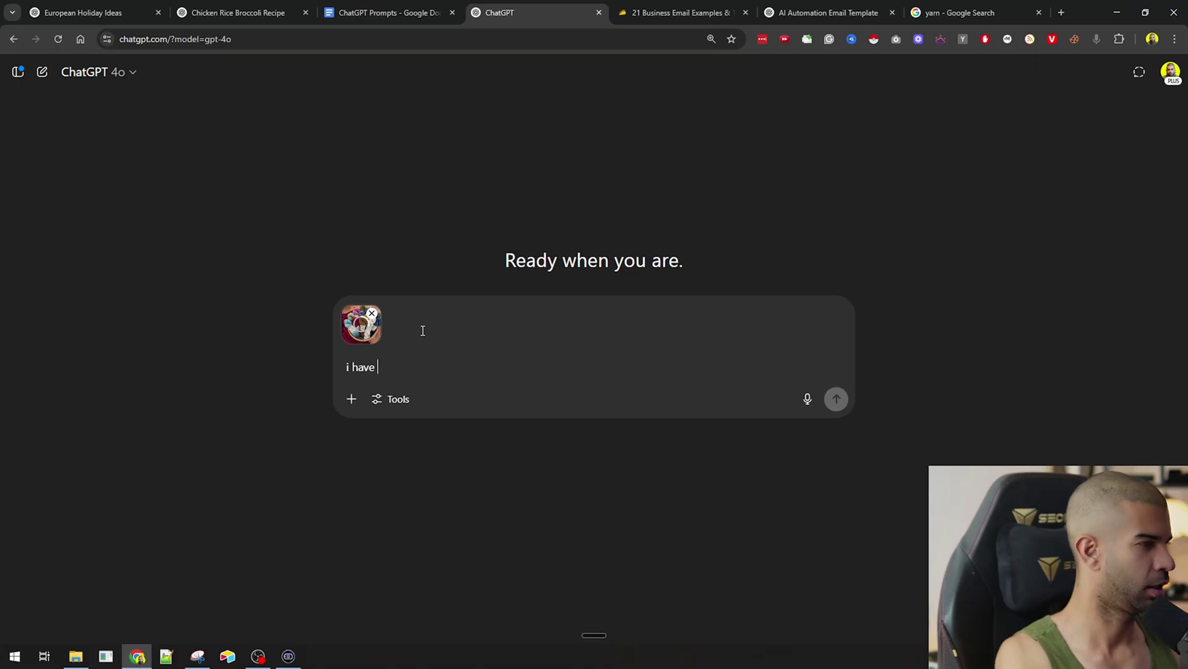
text( have this in my kitchen.)
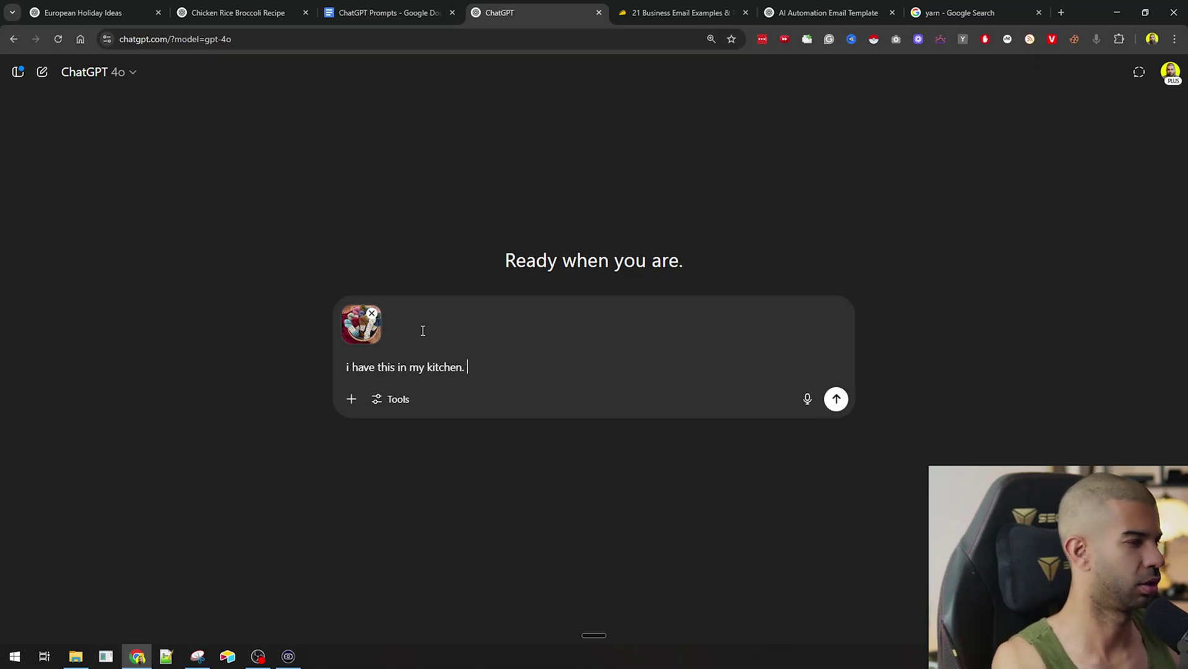
text( what can i do with it)
key(Return)
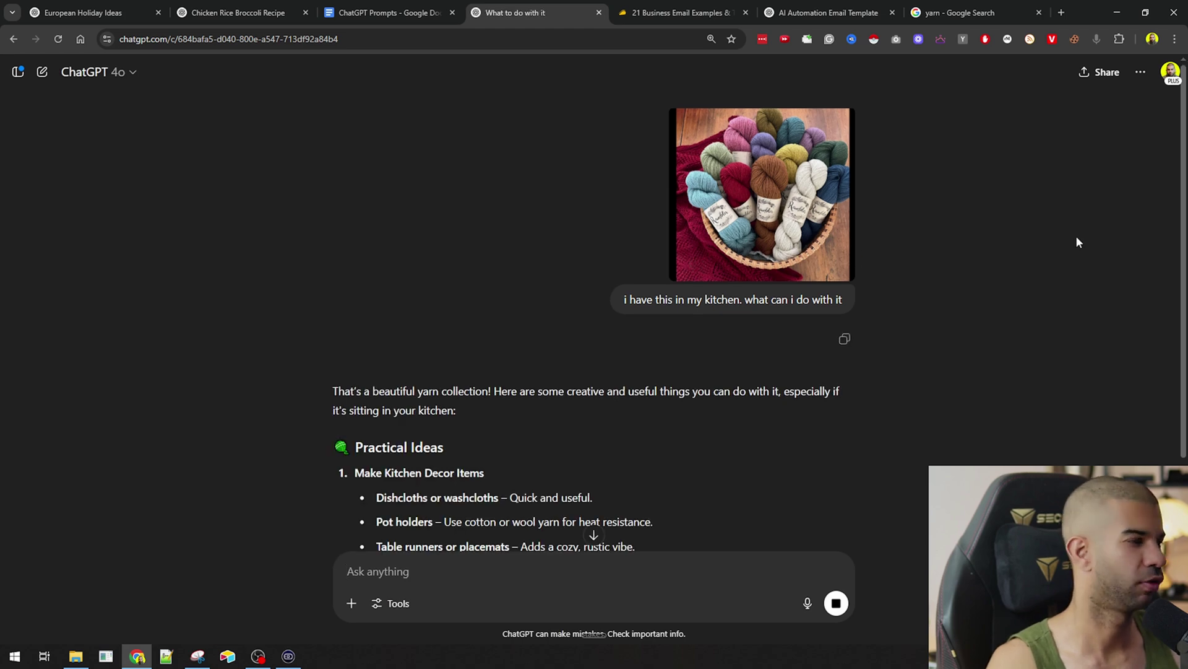
- Read through ChatGPT's yarn suggestions, from the practical kitchen ideas to the craftier projects
scroll(736, 287, down, 4)
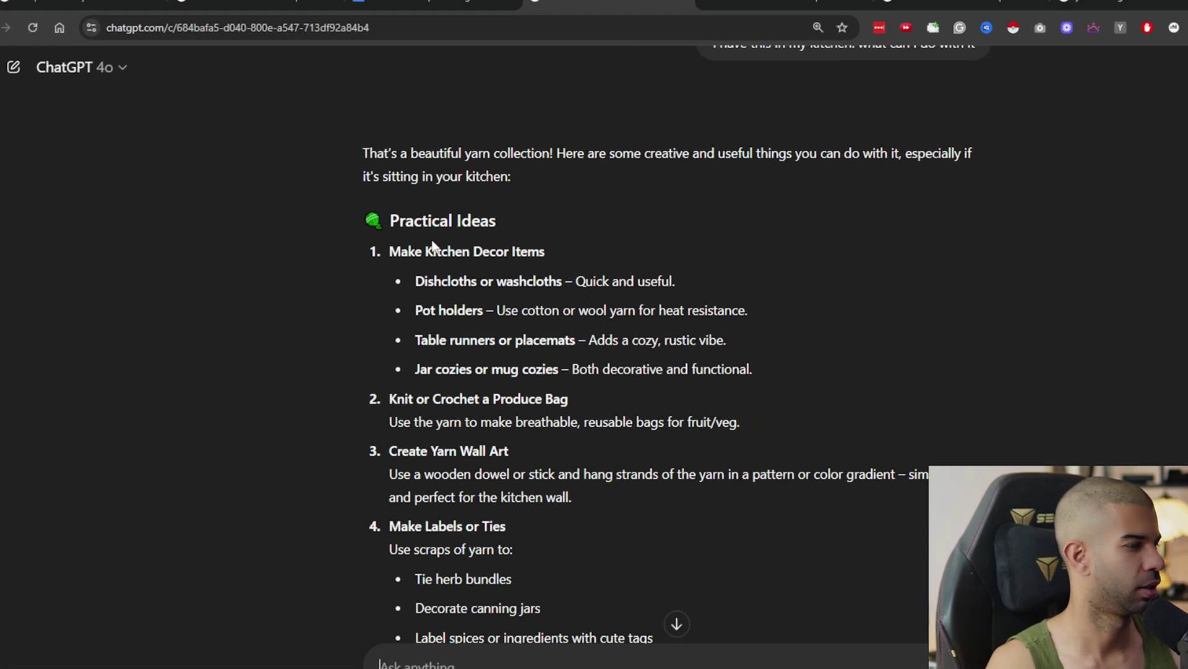
drag(367, 202, 456, 228)
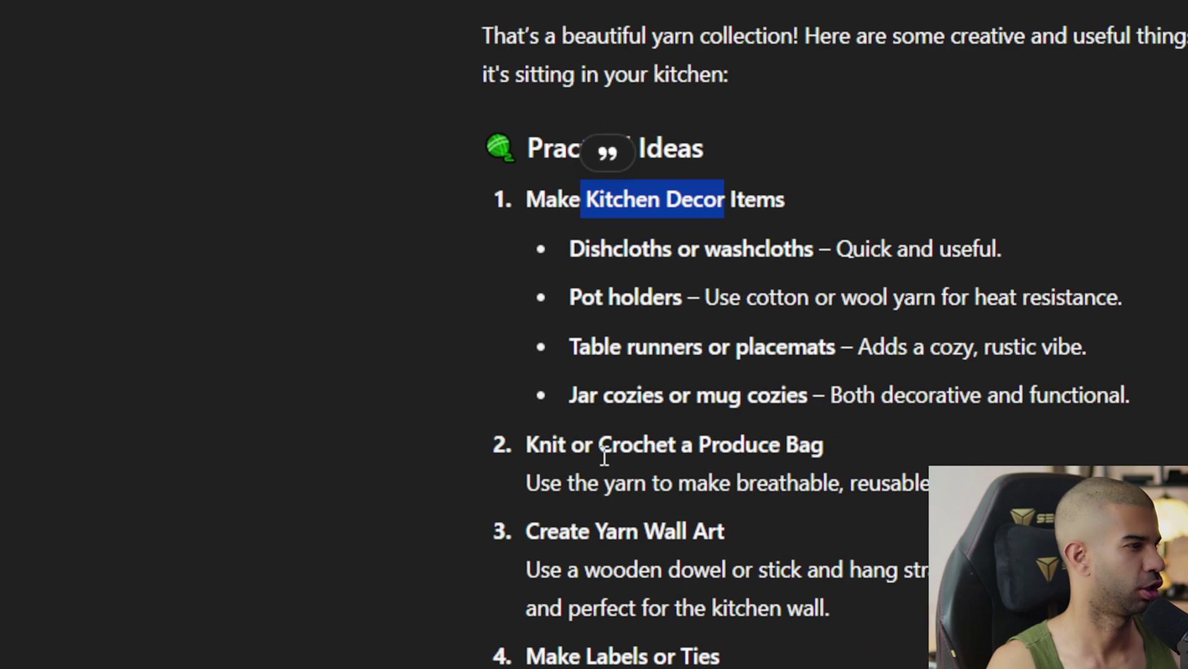
drag(539, 603, 776, 603)
drag(593, 424, 729, 425)
scroll(747, 340, down, 3)
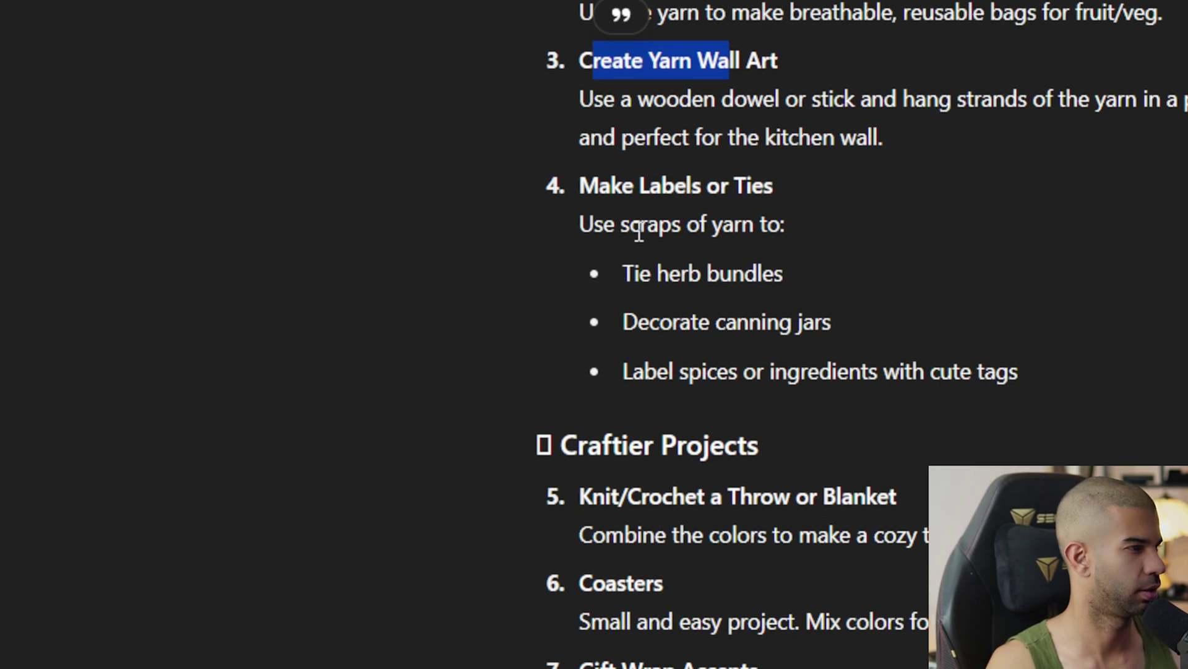
drag(594, 189, 684, 186)
scroll(626, 178, down, 2)
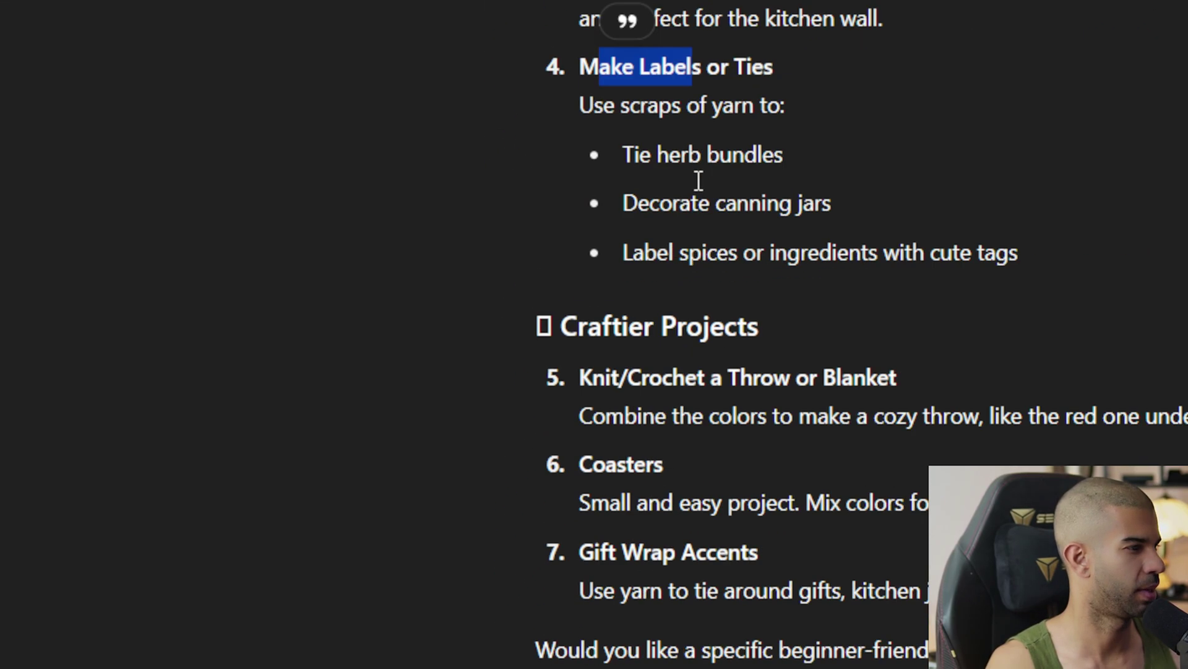
drag(611, 201, 897, 202)
drag(619, 288, 676, 297)
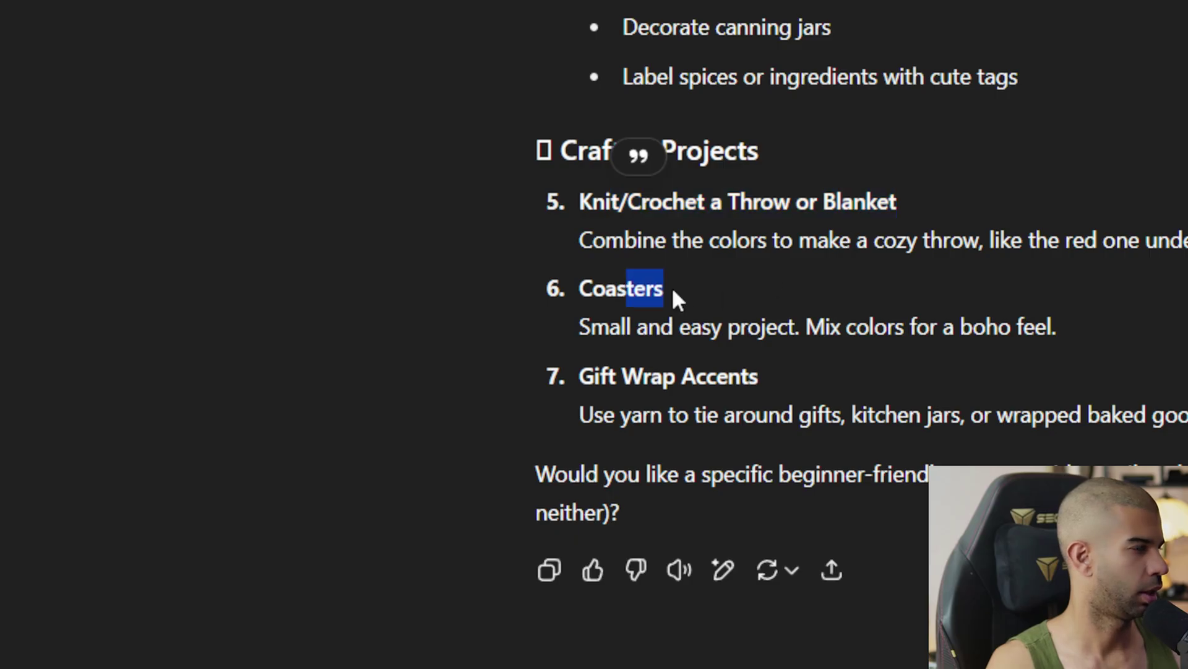
drag(609, 376, 695, 380)
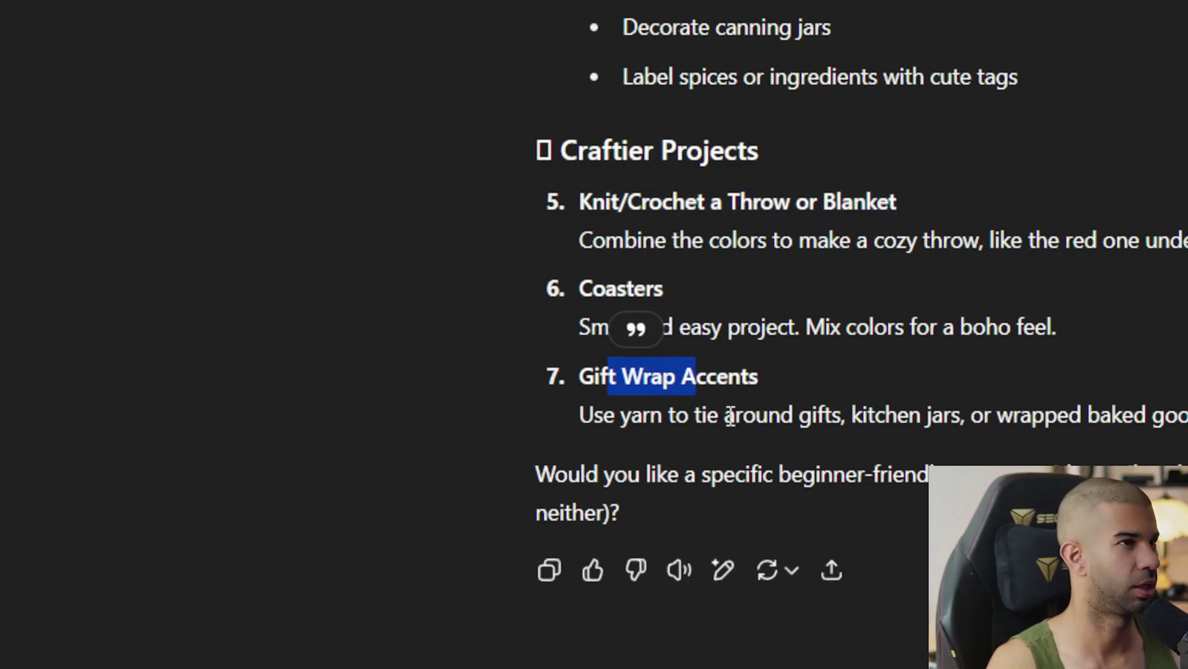
- Search Google for "fridge with food" in a new browser tab and open the Food NDTV fridge picture
click(1009, 7)
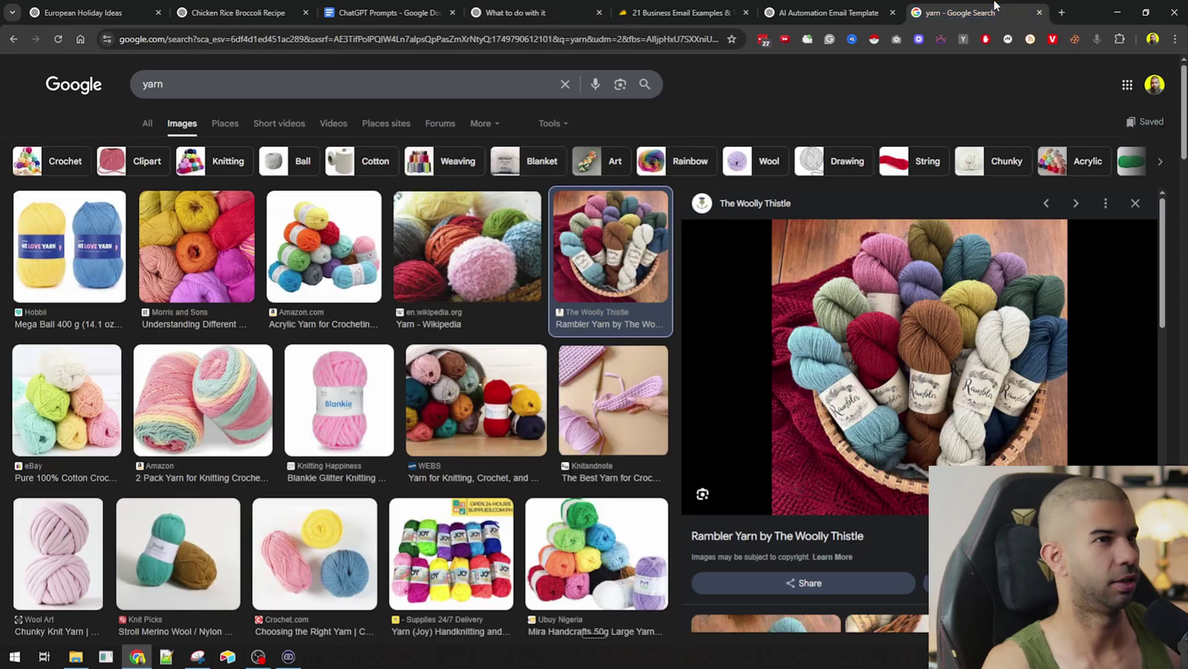
key(ctrl+t)
text(fridge with )
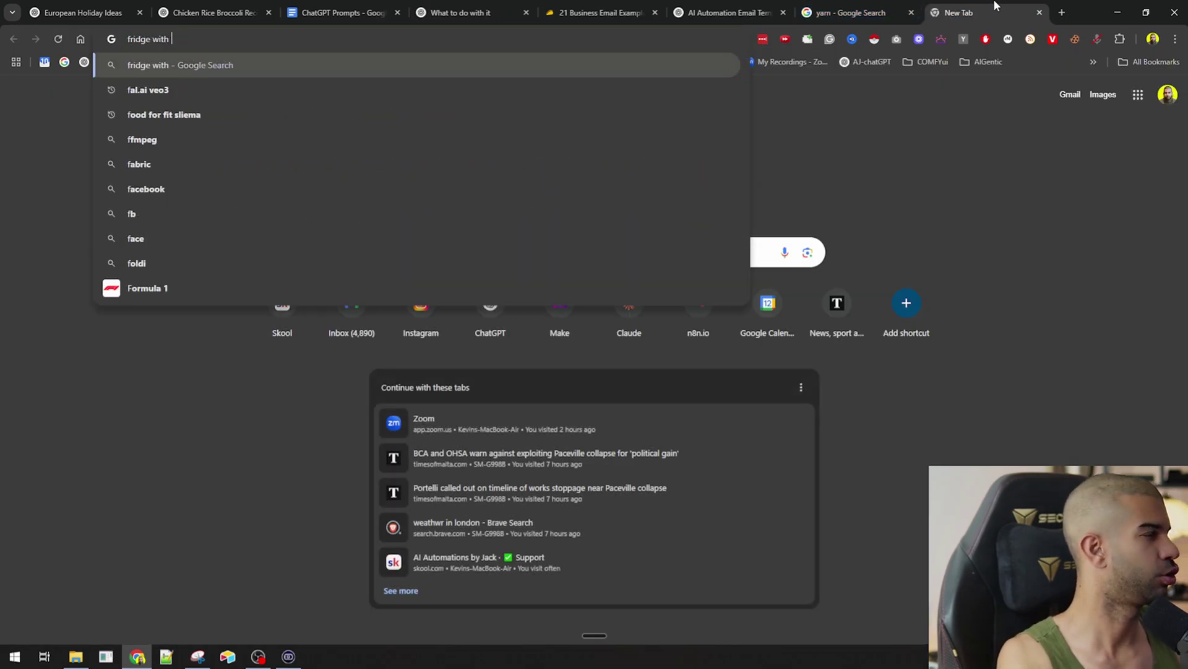
text(food)
key(Return)
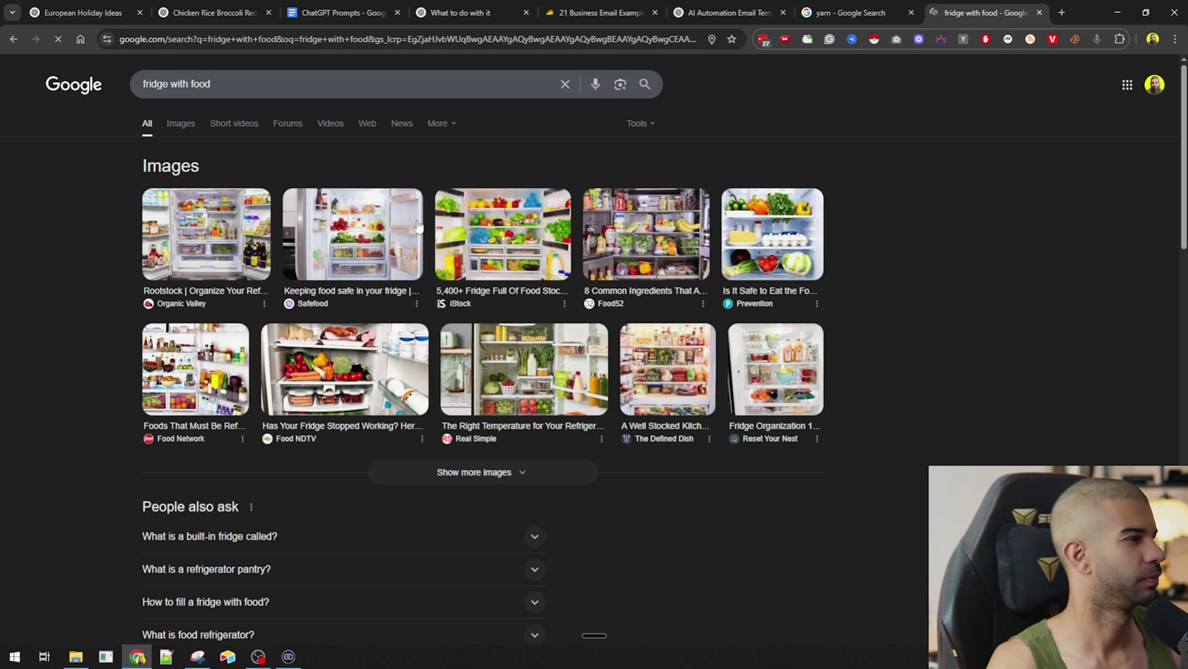
click(328, 364)
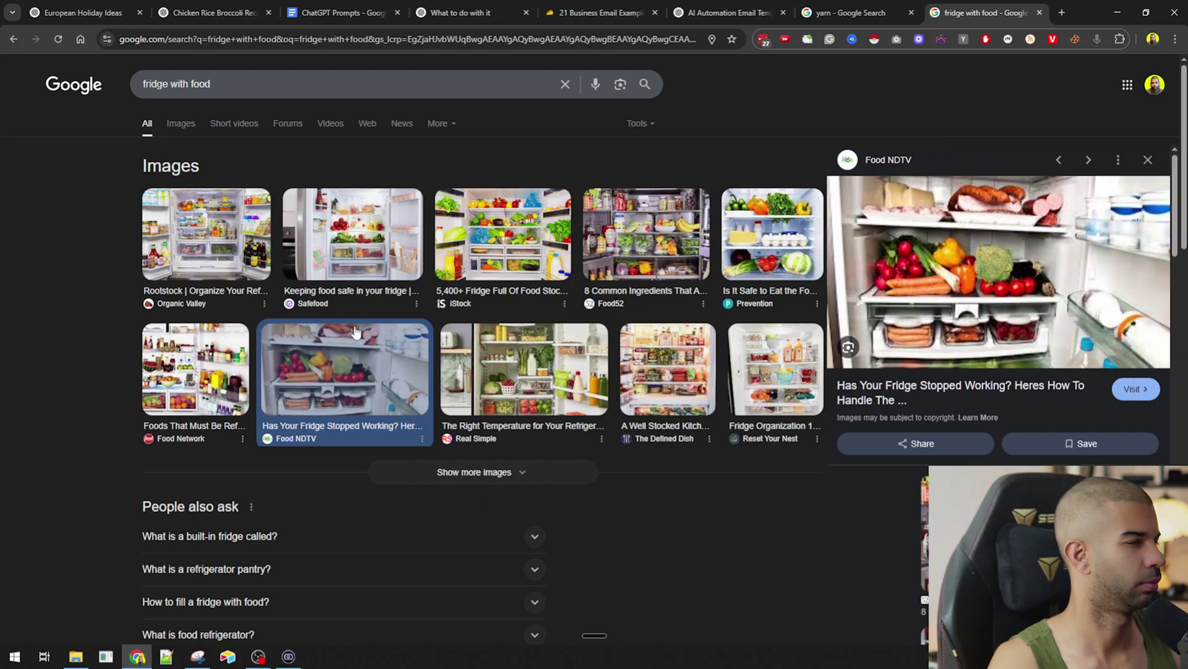
- Capture the food shelves of the enlarged fridge picture with Snipping Tool
click(198, 656)
click(722, 143)
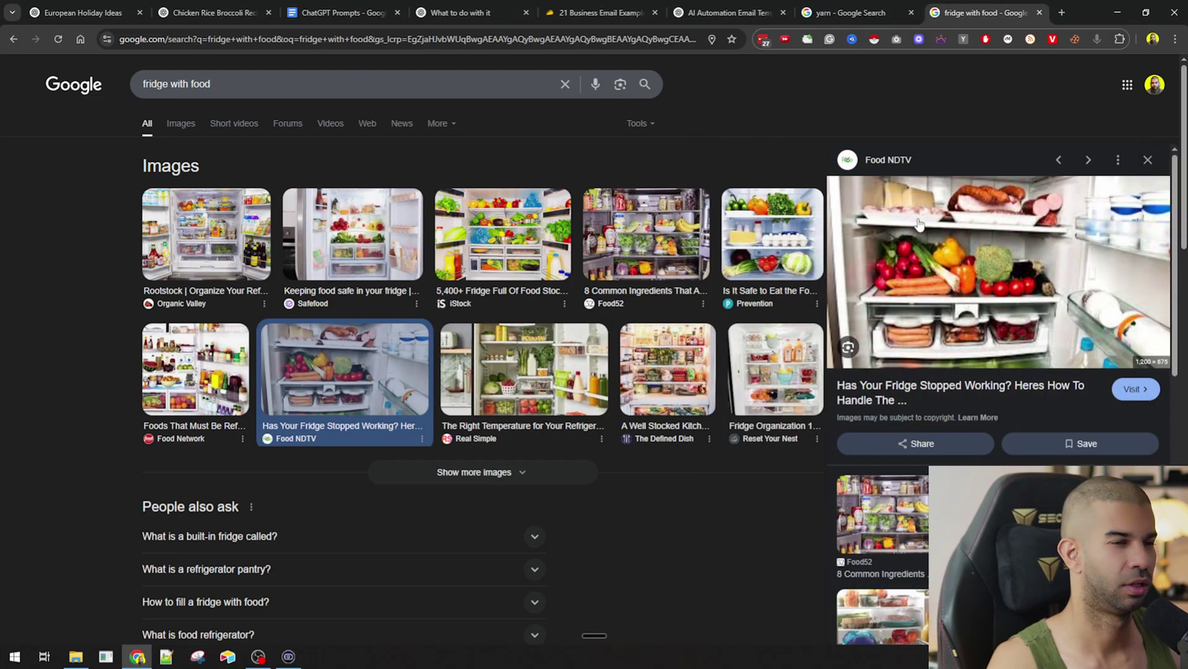
drag(849, 180, 1080, 327)
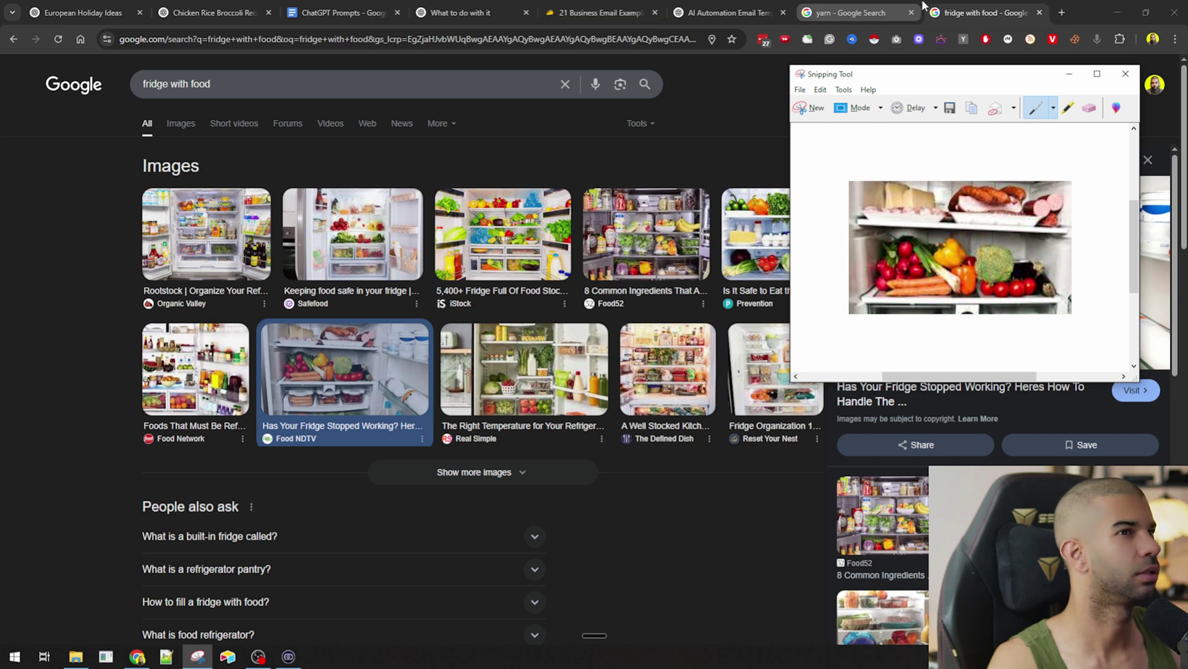
- Attach the fridge snip to a new ChatGPT chat and ask "i have this food in my fridge. what meals can i prepare"
click(462, 13)
click(42, 72)
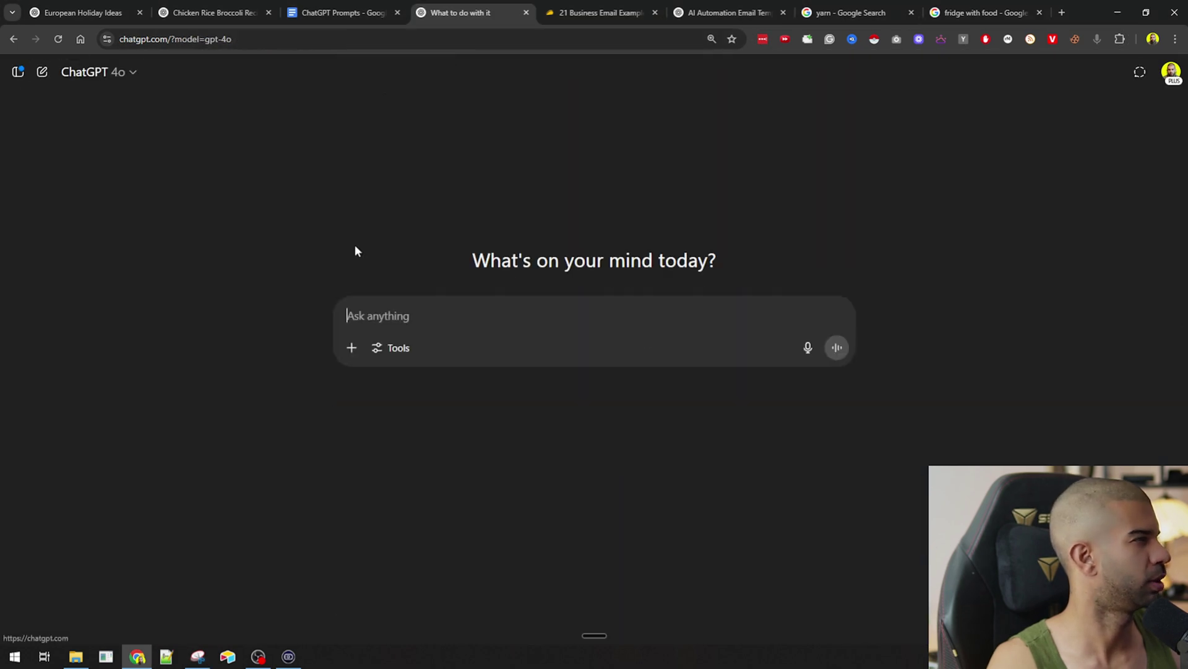
key(ctrl+v)
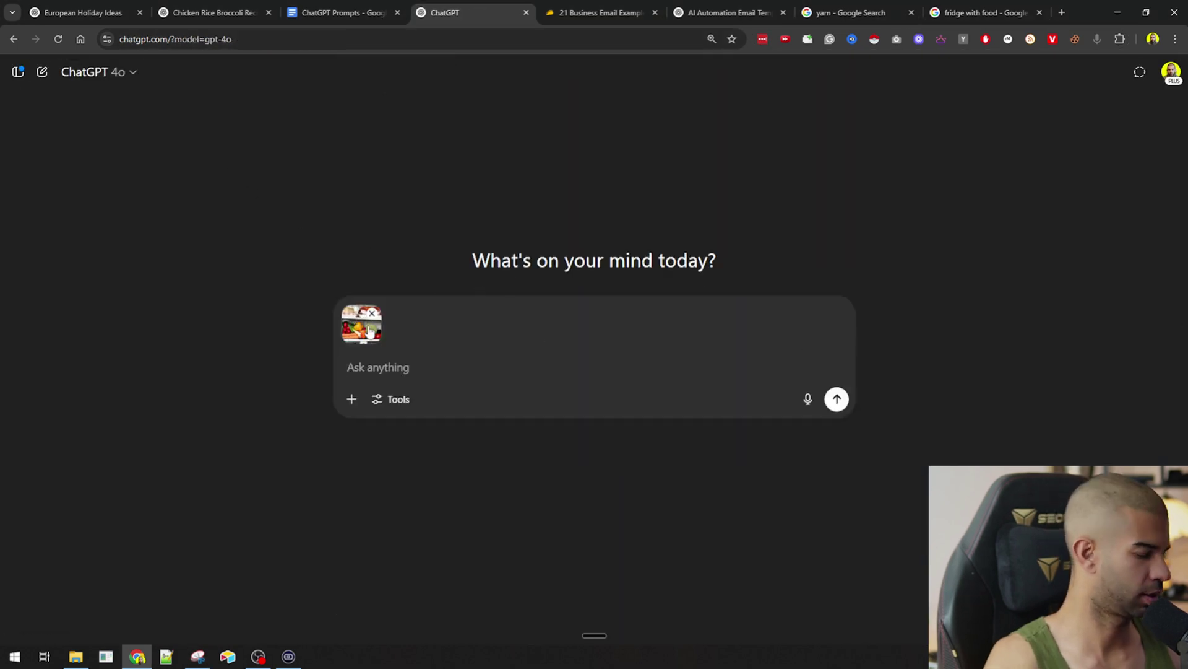
text(i have this food in my fridge. what meals can i prepare)
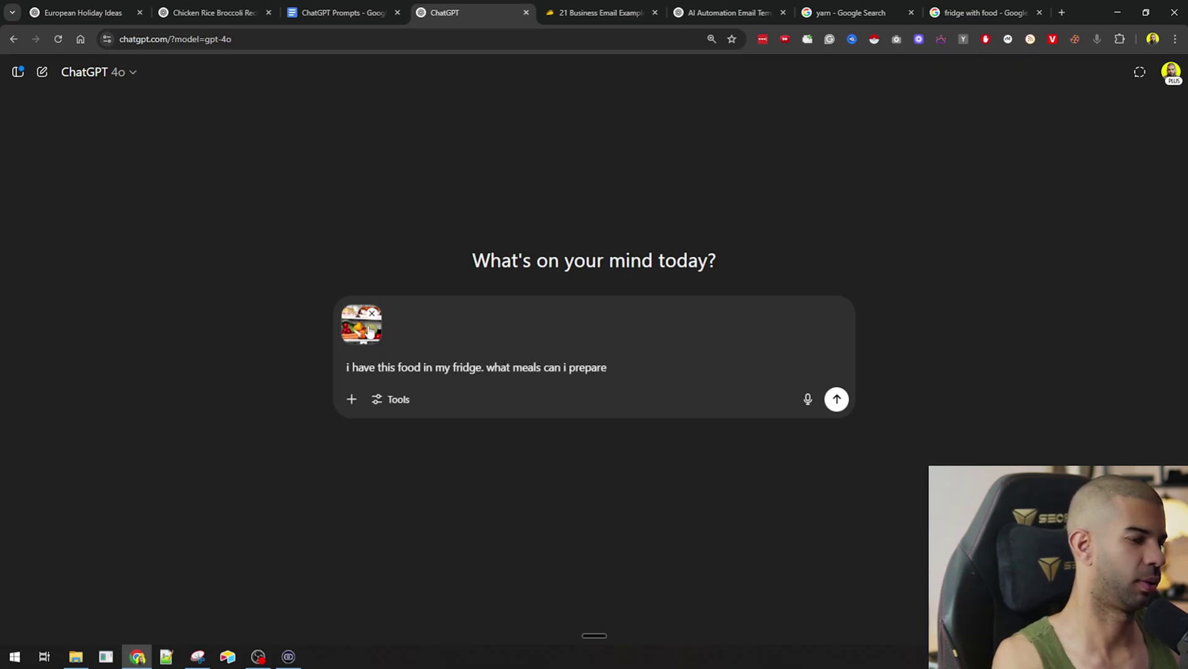
key(Return)
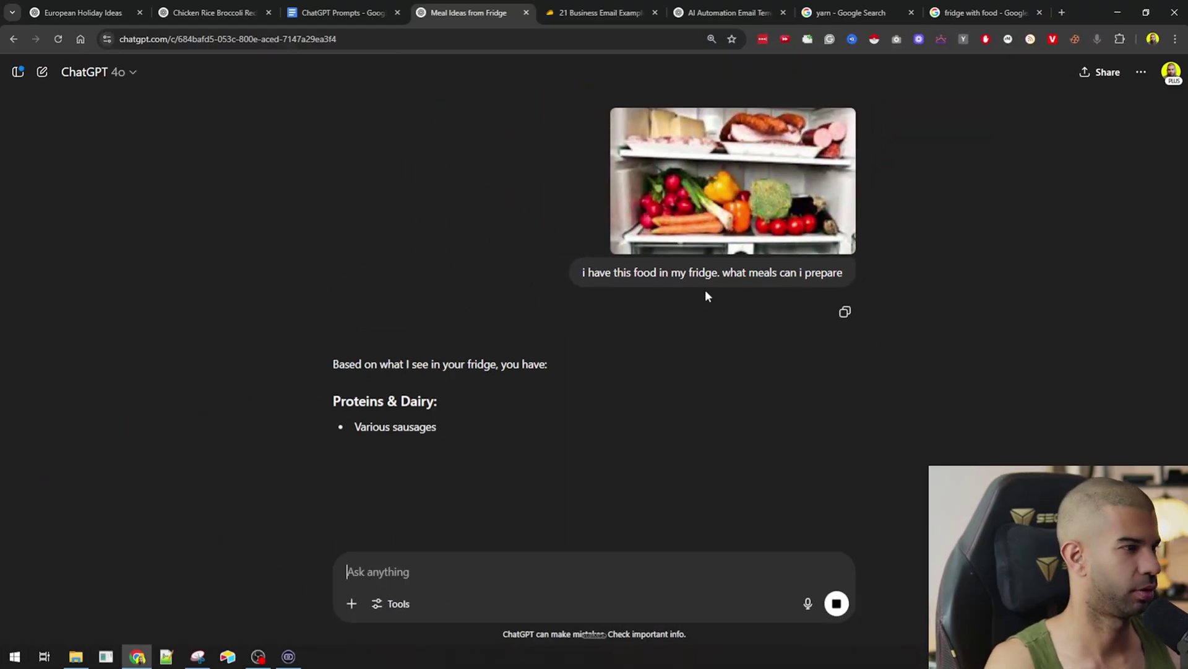
- Compare the proteins, dairy and vegetables ChatGPT identified with the food in the attached fridge picture
scroll(352, 218, up, 1)
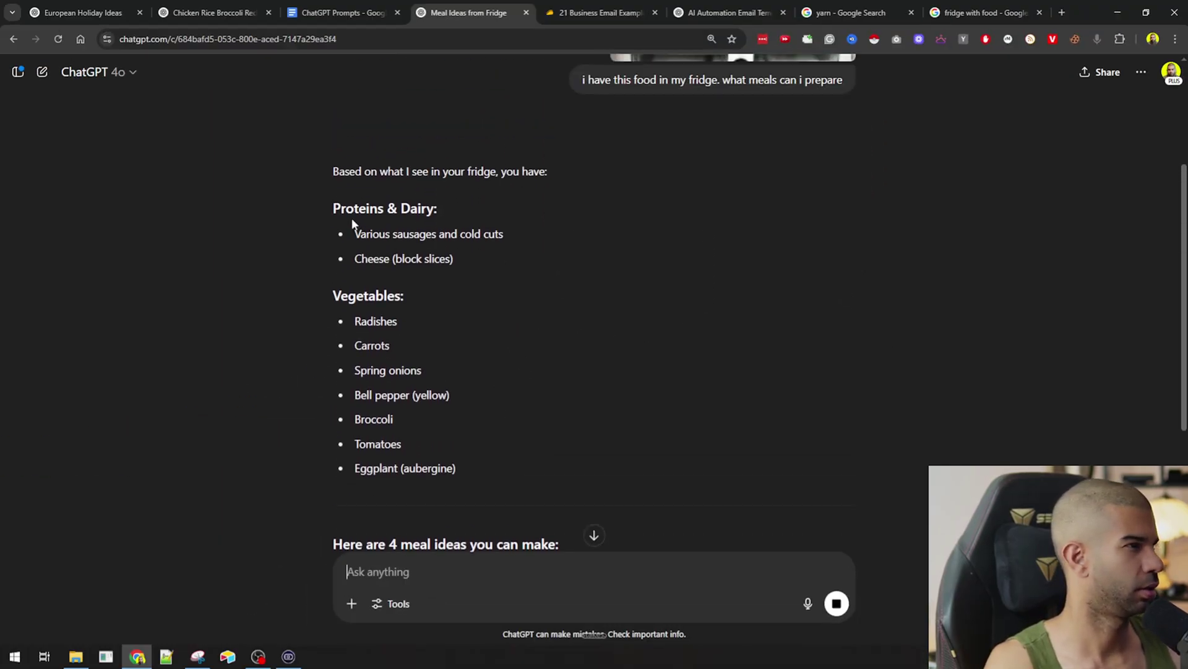
drag(342, 207, 412, 203)
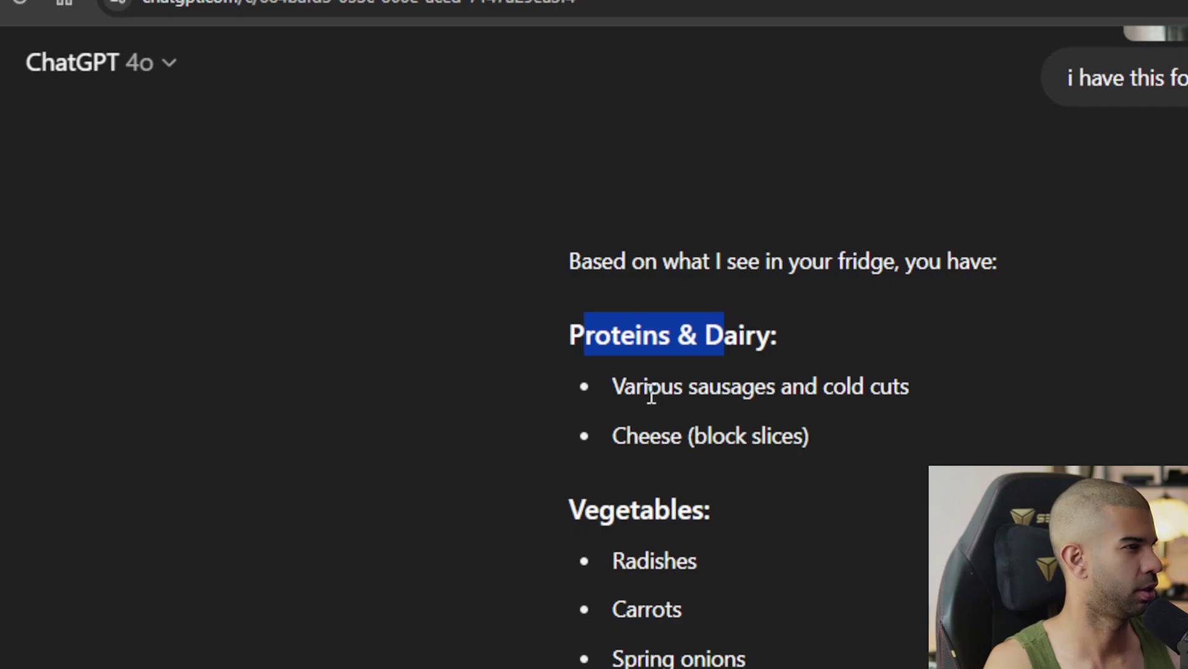
drag(649, 387, 756, 384)
drag(628, 435, 702, 435)
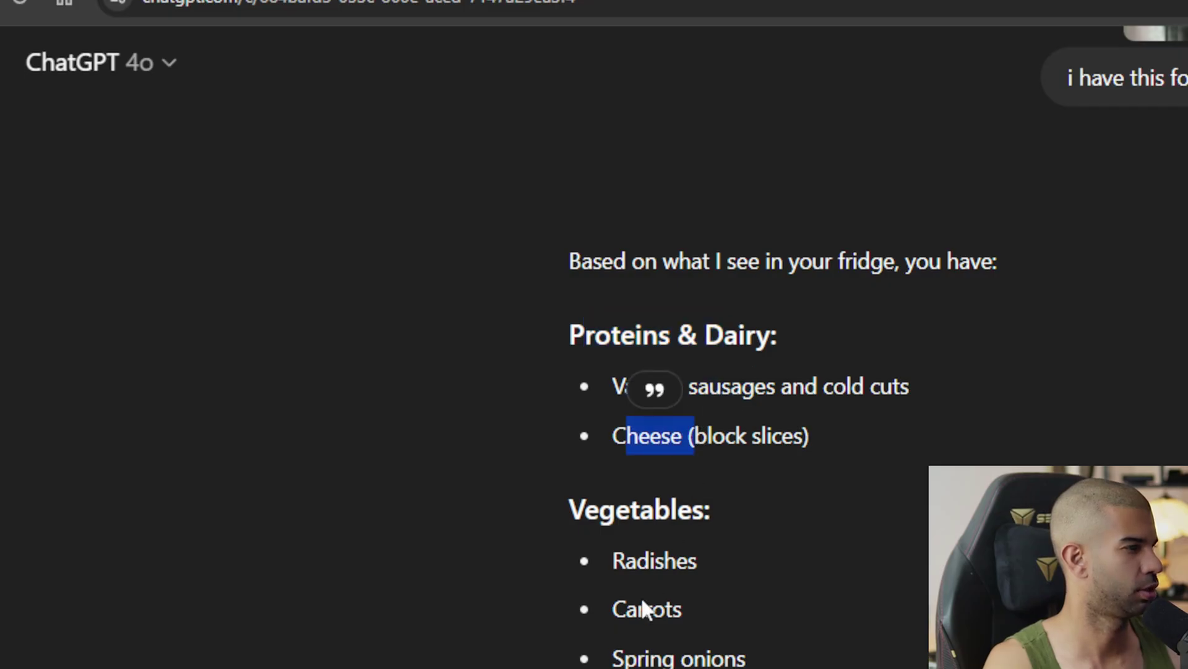
scroll(666, 299, up, 3)
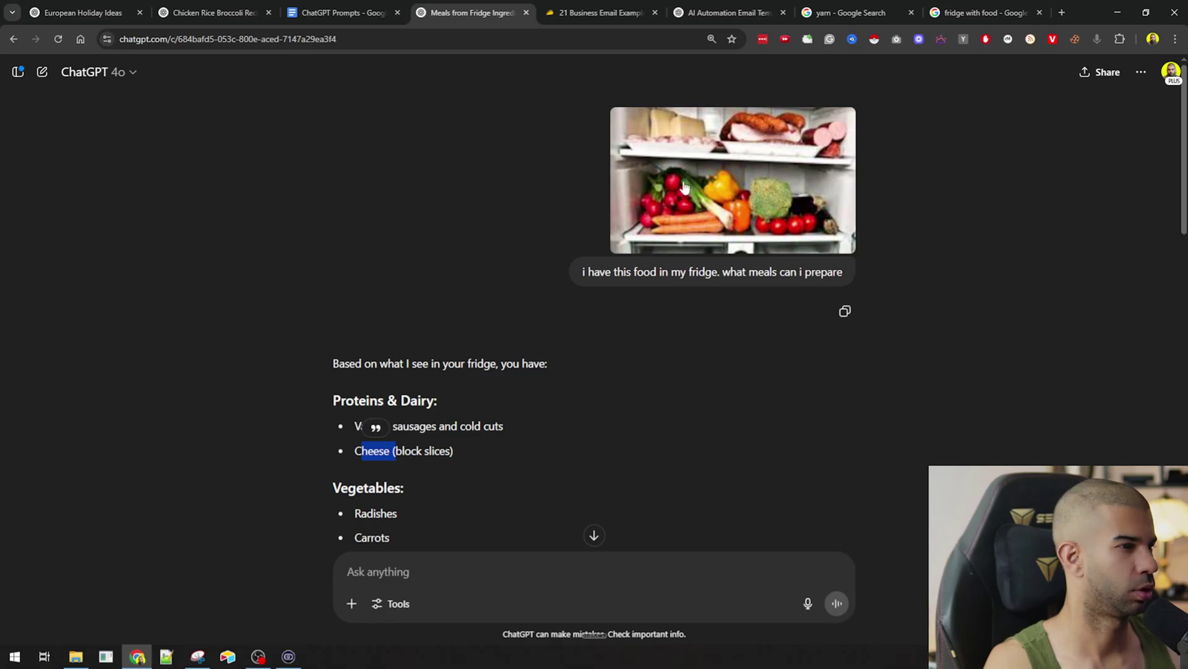
- Read through ChatGPT's meal ideas for the fridge contents, from the sausage tray bake to the cheese platter and the closing follow-up question
scroll(392, 238, down, 10)
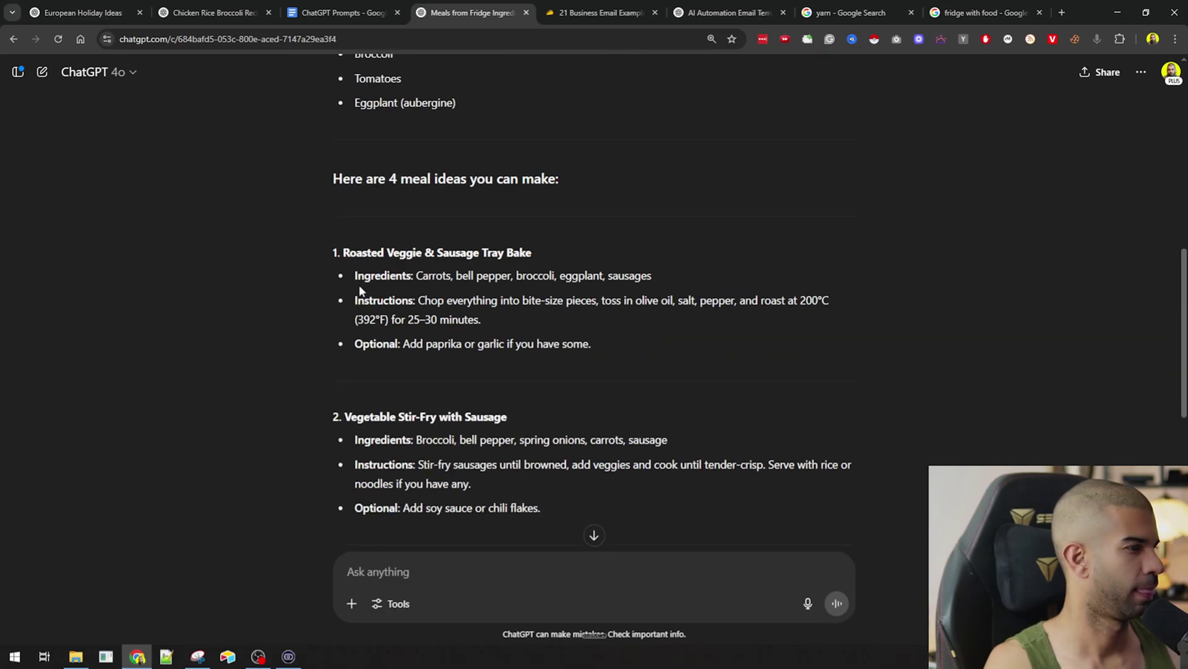
drag(342, 252, 481, 250)
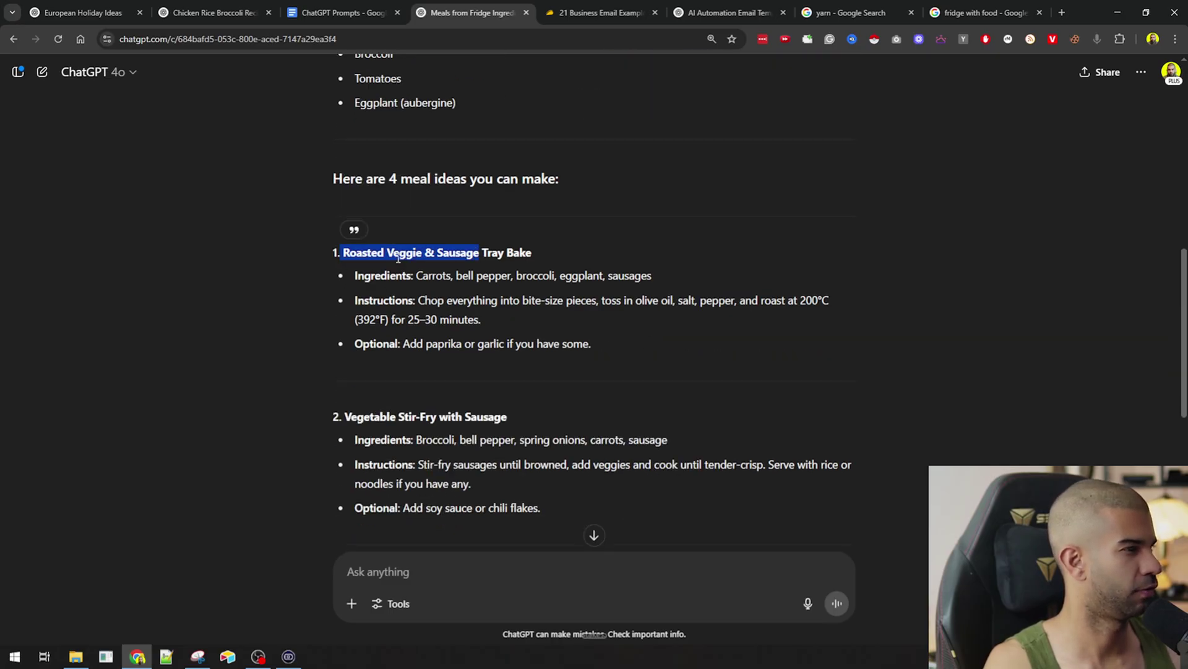
scroll(446, 259, down, 3)
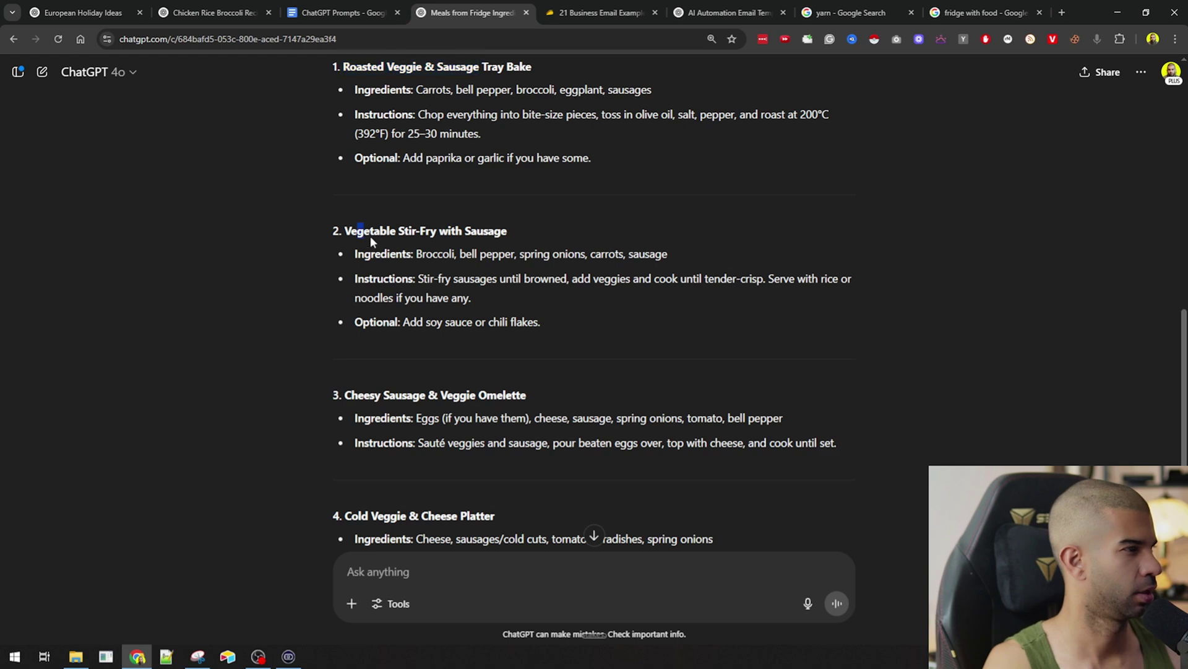
drag(345, 231, 451, 231)
scroll(375, 230, down, 3)
drag(382, 210, 488, 209)
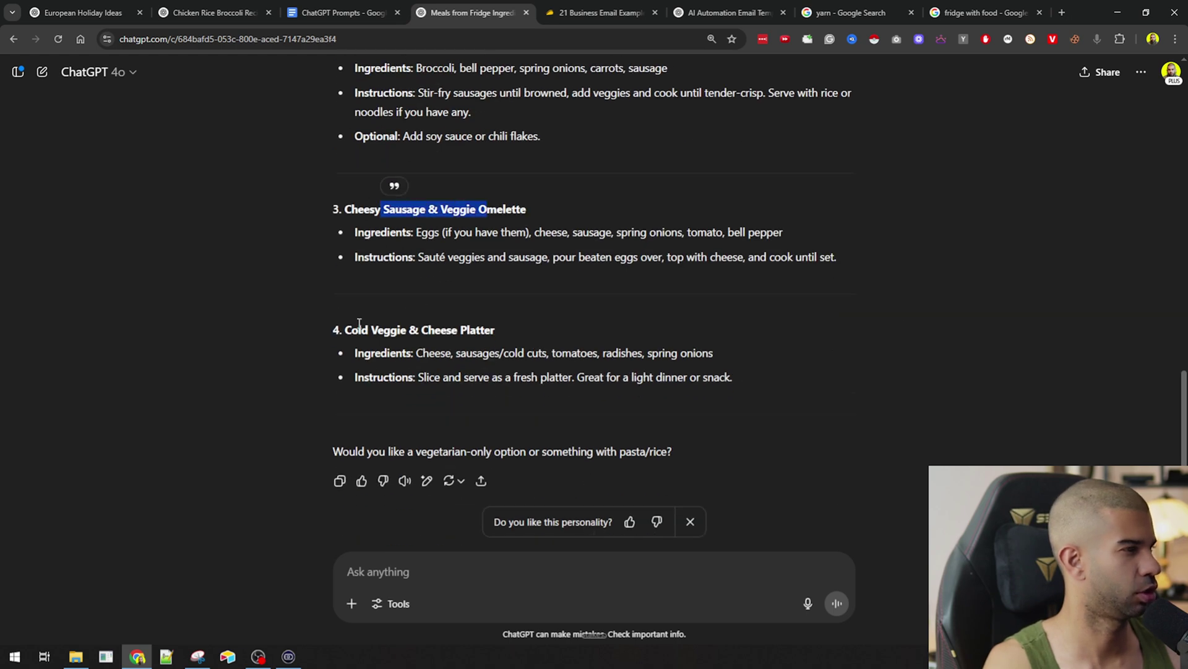
drag(346, 328, 431, 327)
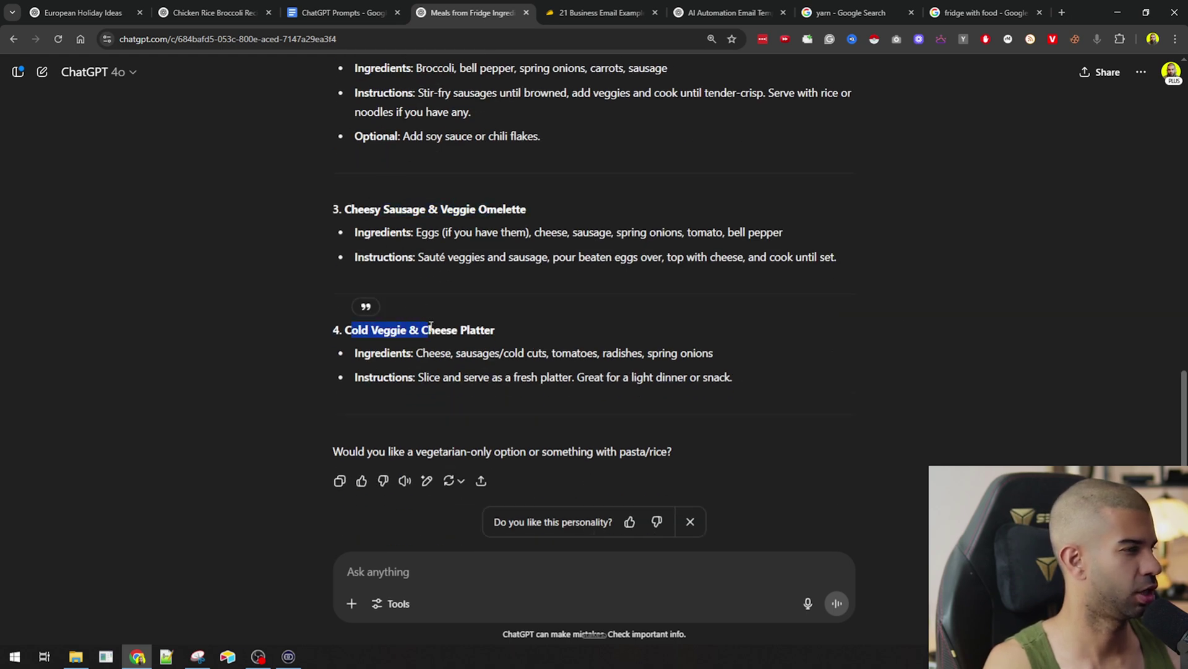
scroll(661, 417, down, 1)
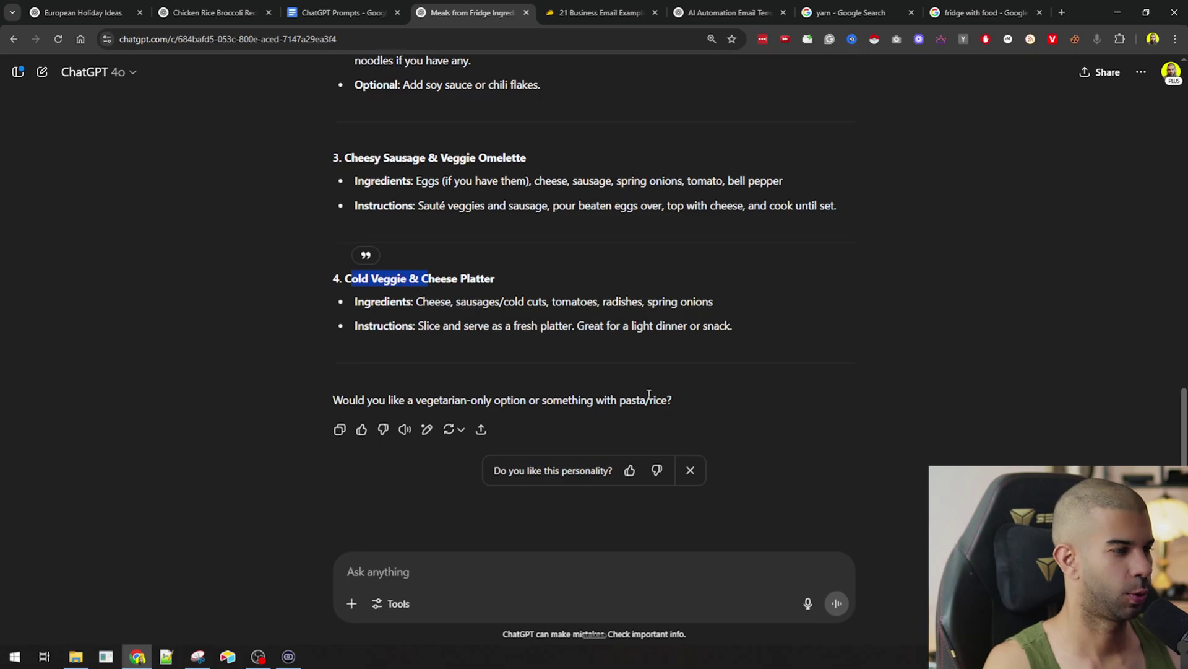
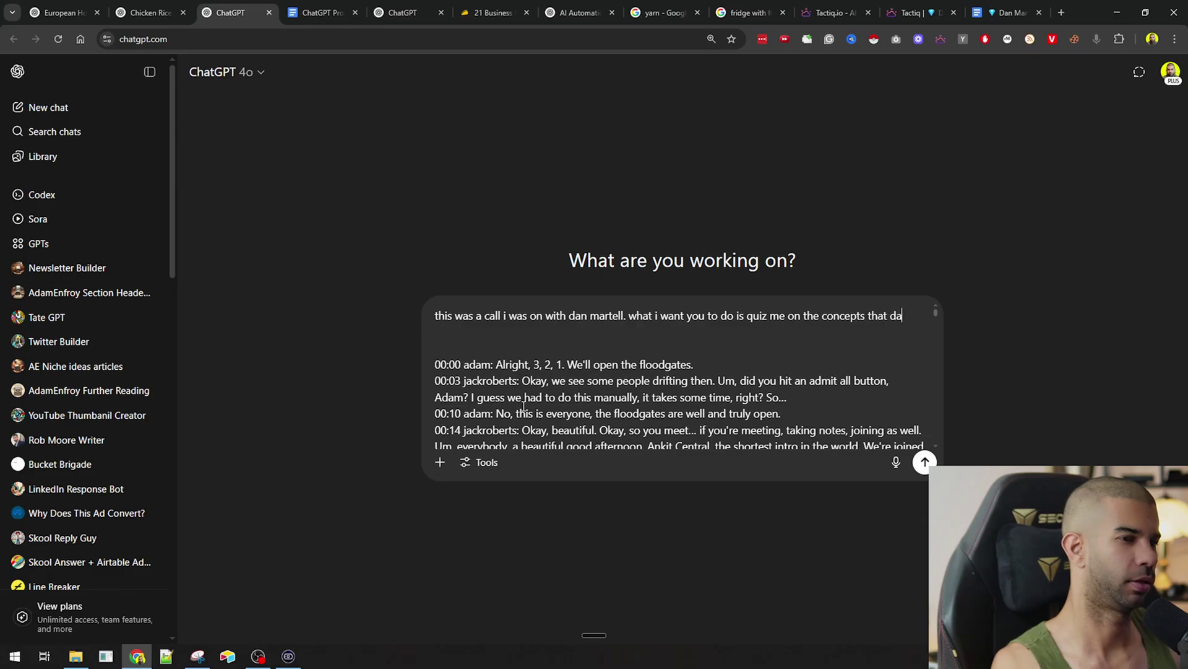
- Complete the transcript prompt asking to be quizzed on the concepts Dan "mentioned in the call", submit it and hide the chat sidebar
text(n ment)
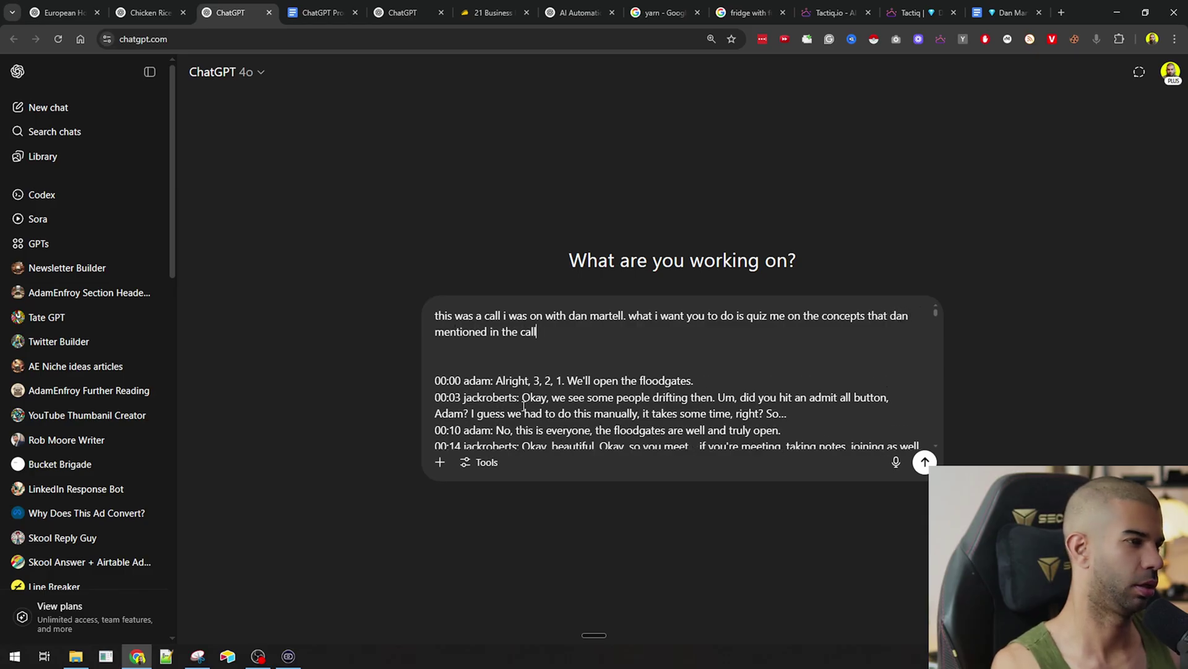
text(ioned in the call)
key(Return)
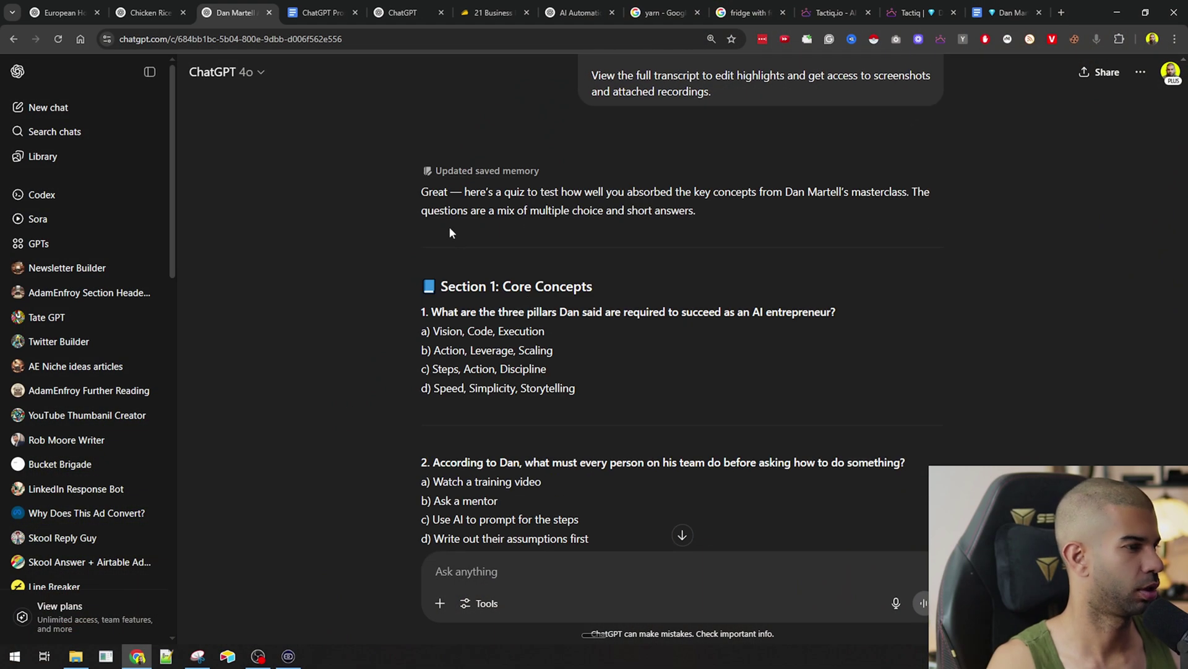
click(149, 72)
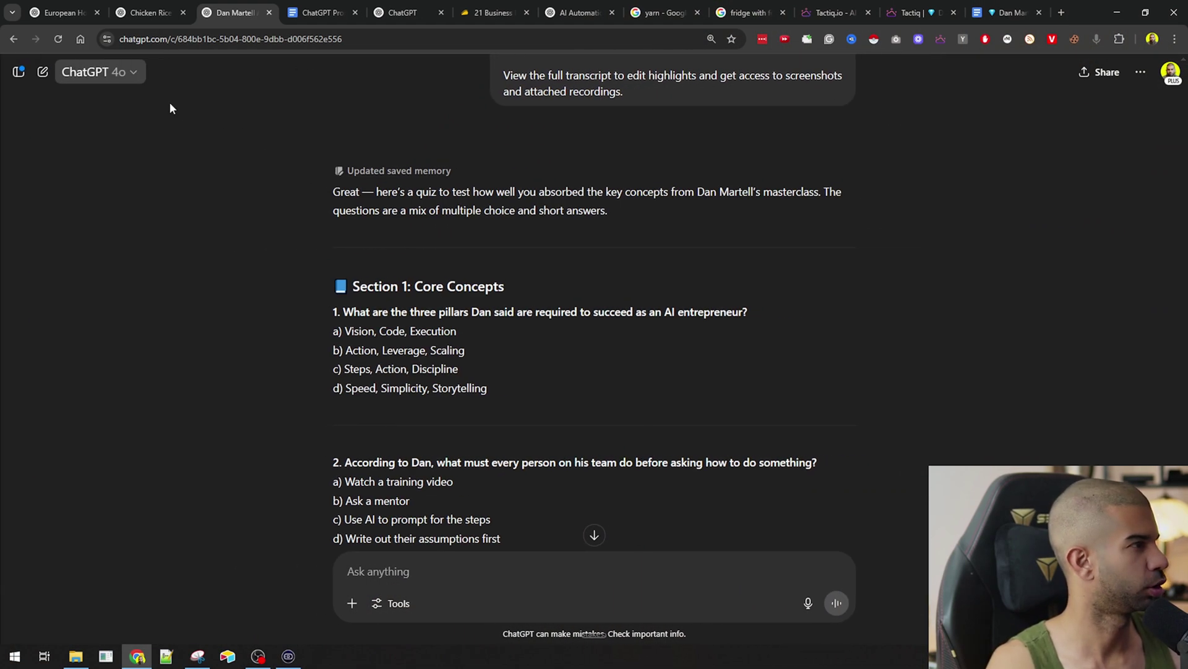
- Read the first two Core Concepts quiz questions and their multiple-choice answers
scroll(370, 181, down, 2)
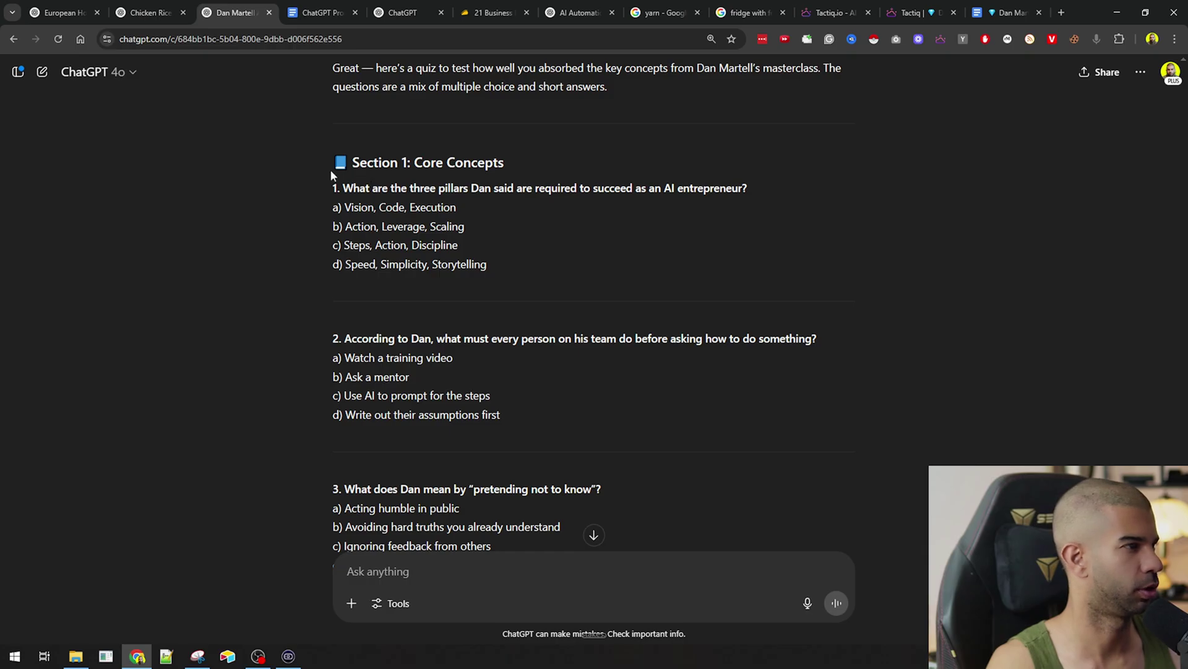
drag(361, 187, 578, 188)
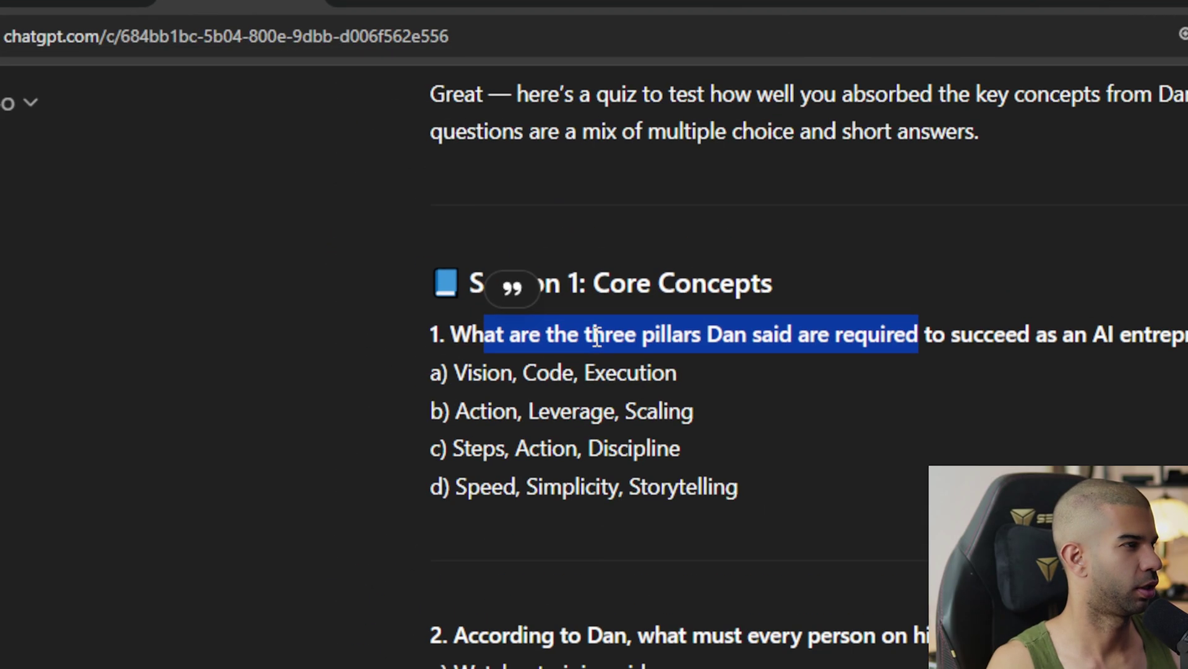
click(1050, 339)
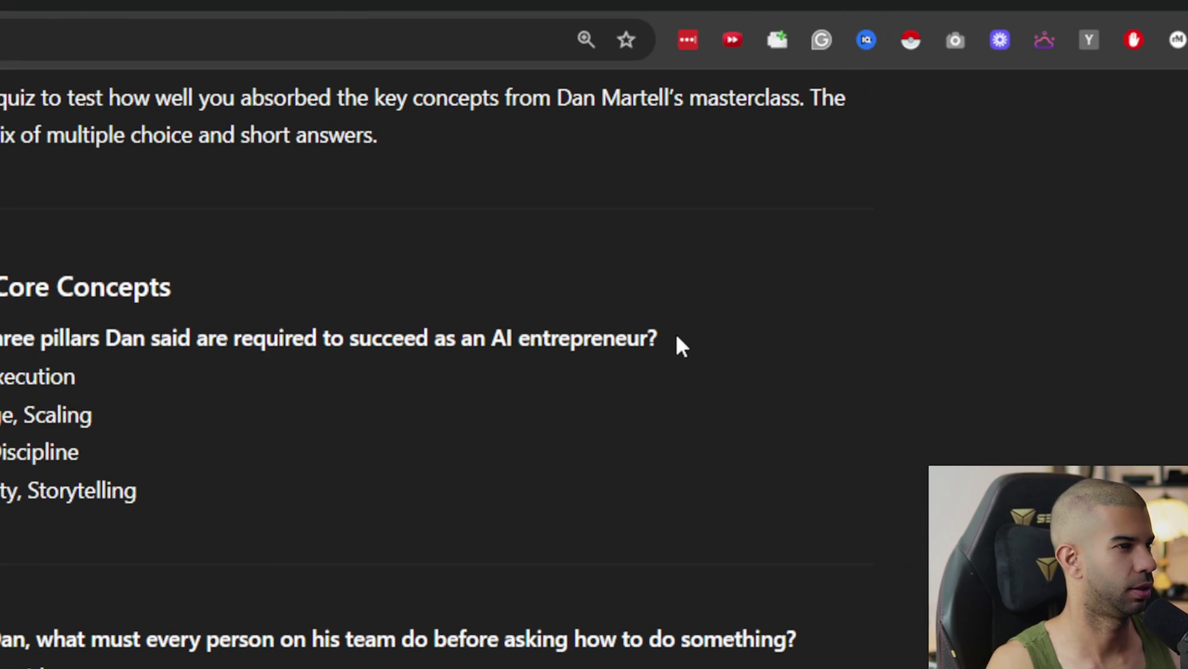
drag(321, 369, 457, 473)
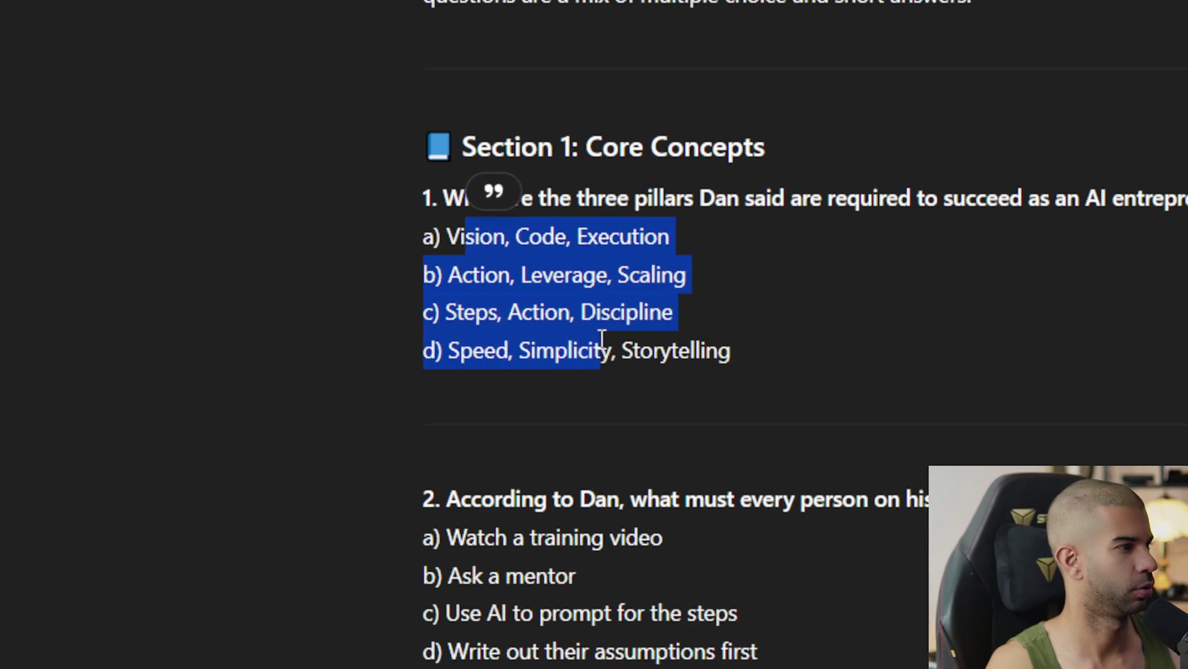
scroll(594, 329, down, 3)
drag(521, 252, 1186, 248)
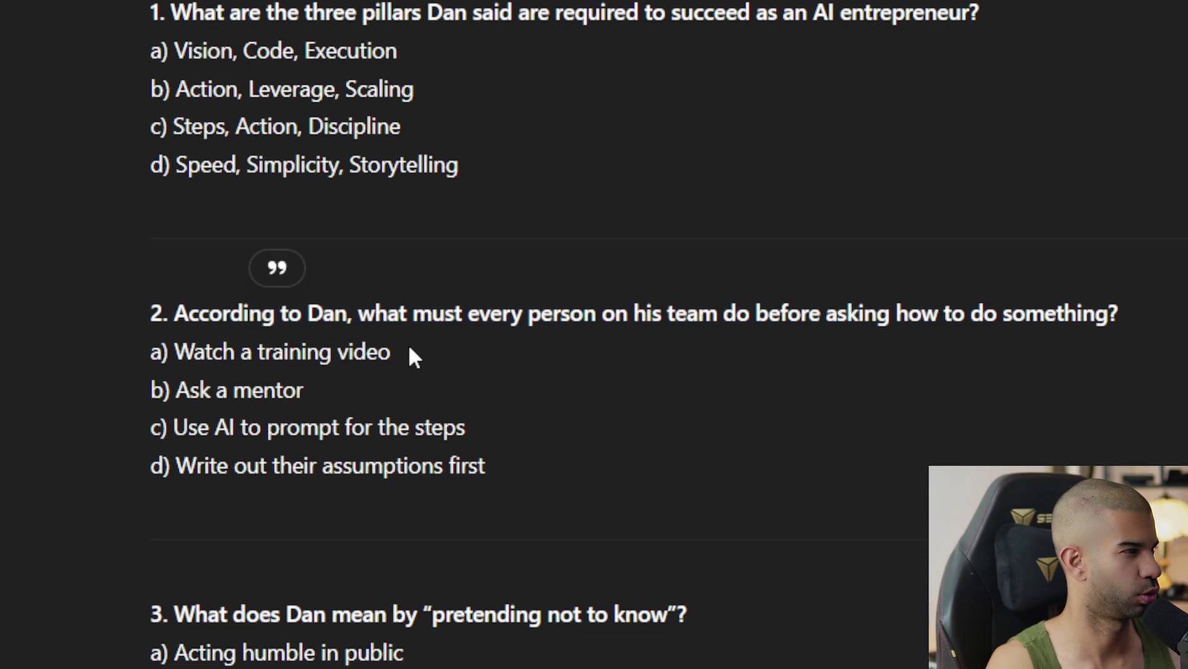
drag(208, 352, 391, 353)
drag(189, 390, 296, 391)
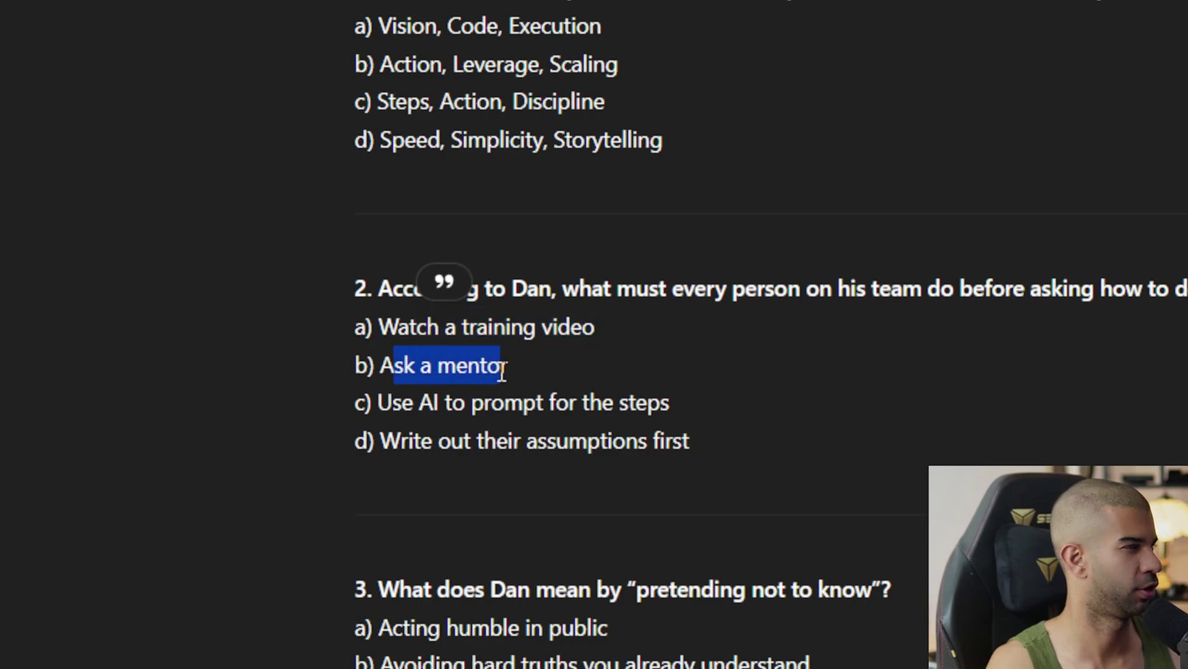
drag(406, 404, 605, 401)
drag(385, 441, 654, 434)
- Review the rest of the quiz, including the open-ended questions on the 5% principle and the litmus test for using AI
scroll(653, 433, down, 20)
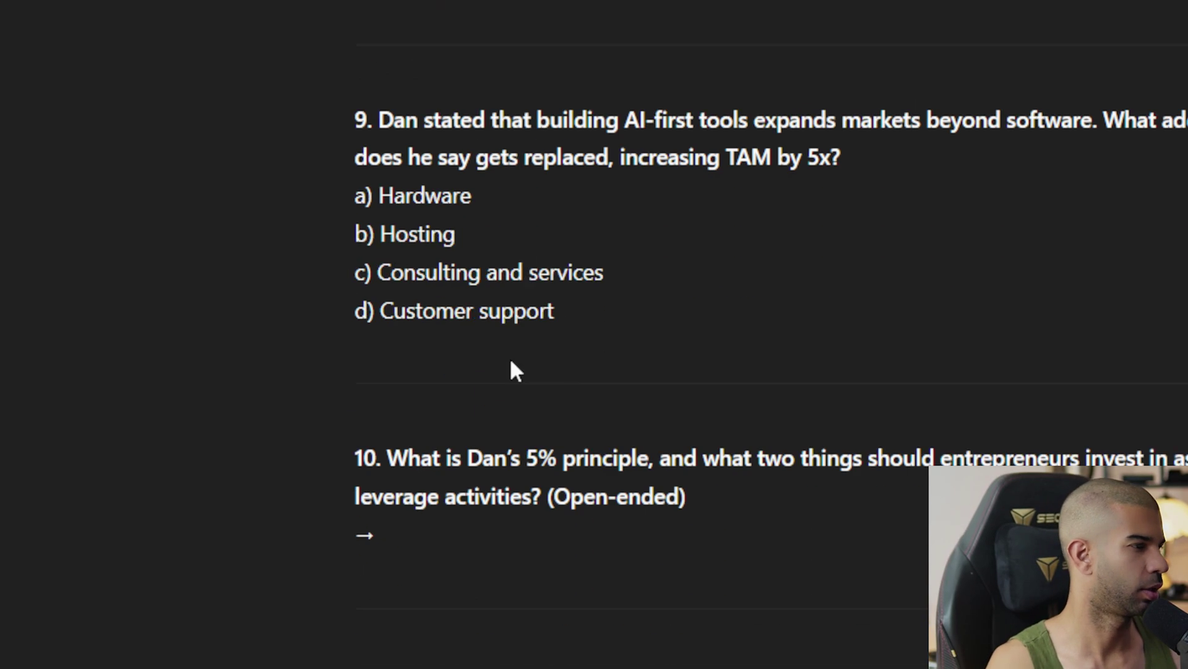
drag(408, 456, 688, 496)
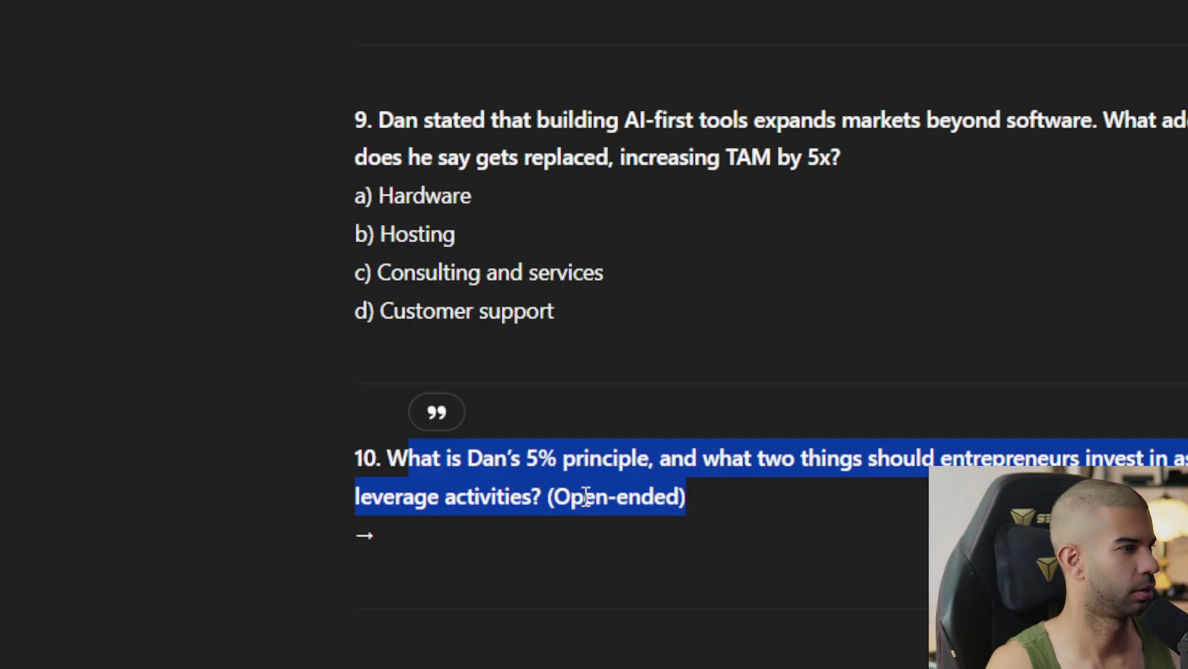
click(549, 498)
drag(524, 463, 857, 469)
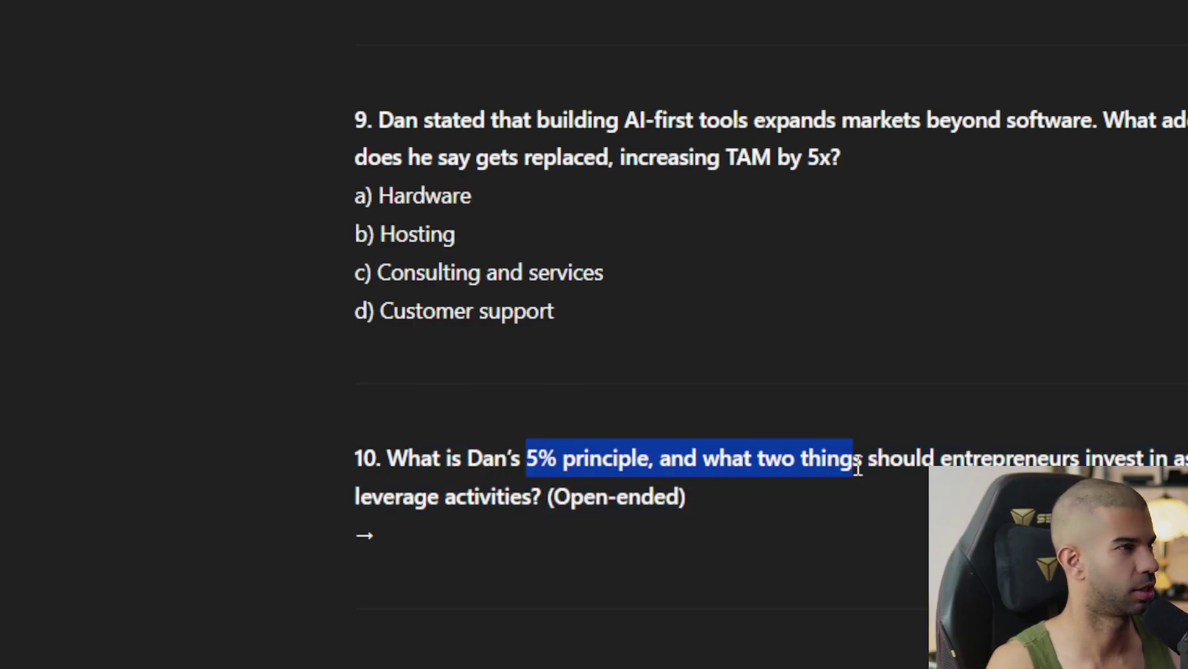
scroll(581, 448, up, 8)
scroll(427, 278, up, 5)
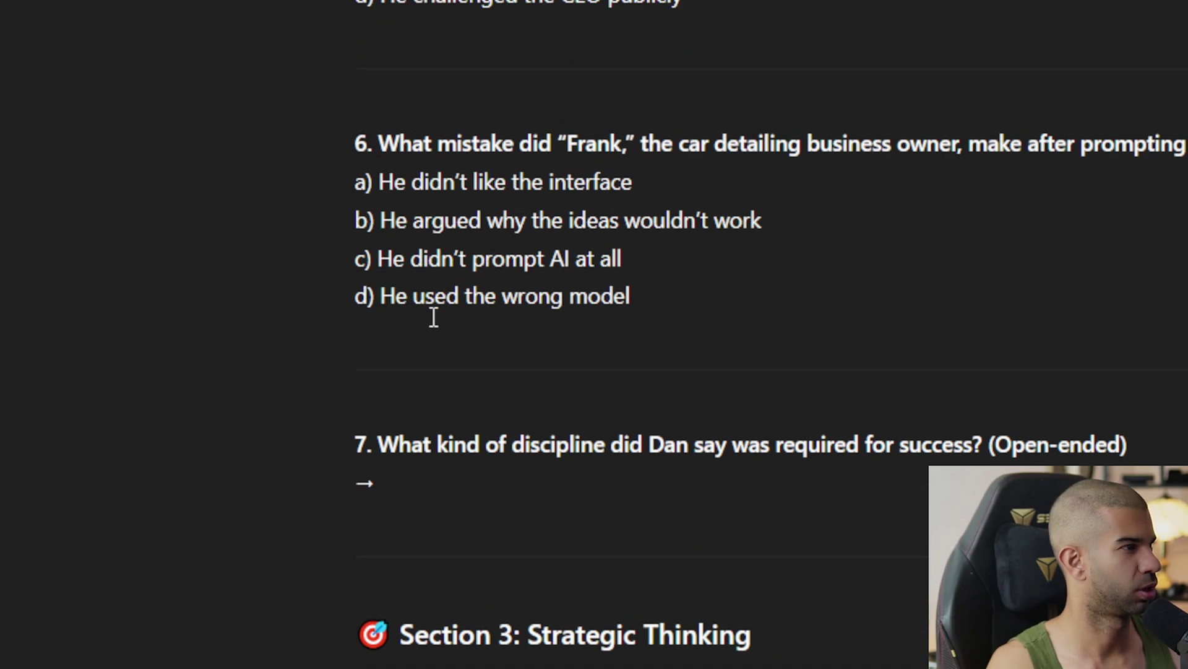
scroll(600, 260, up, 8)
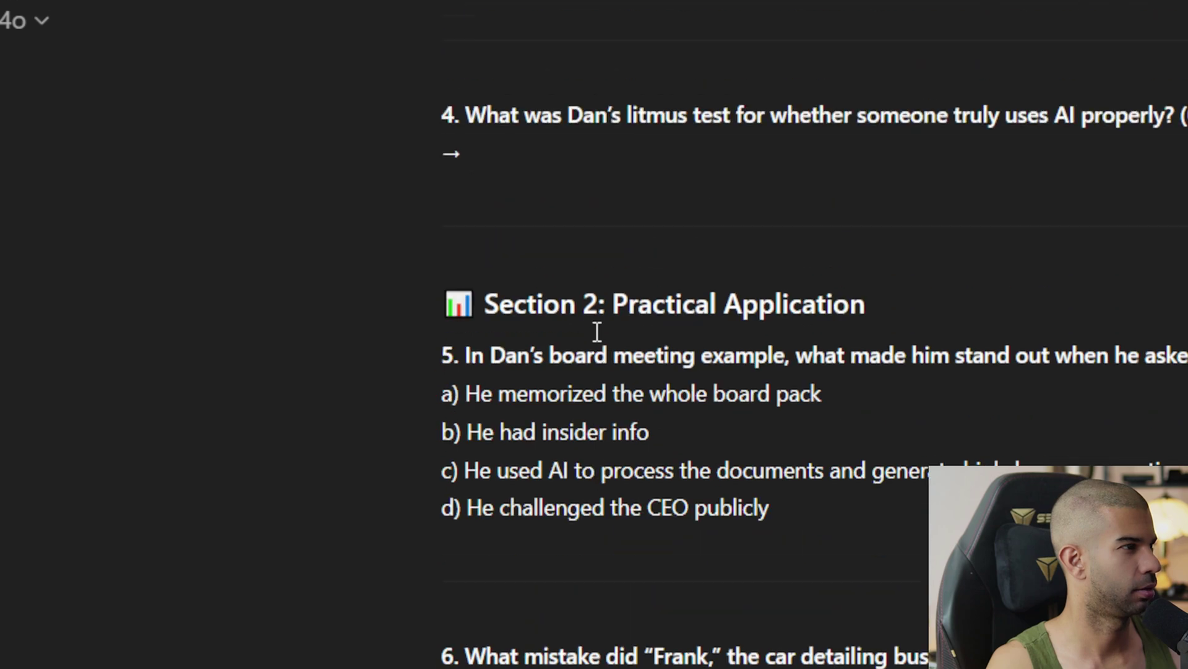
scroll(560, 129, up, 4)
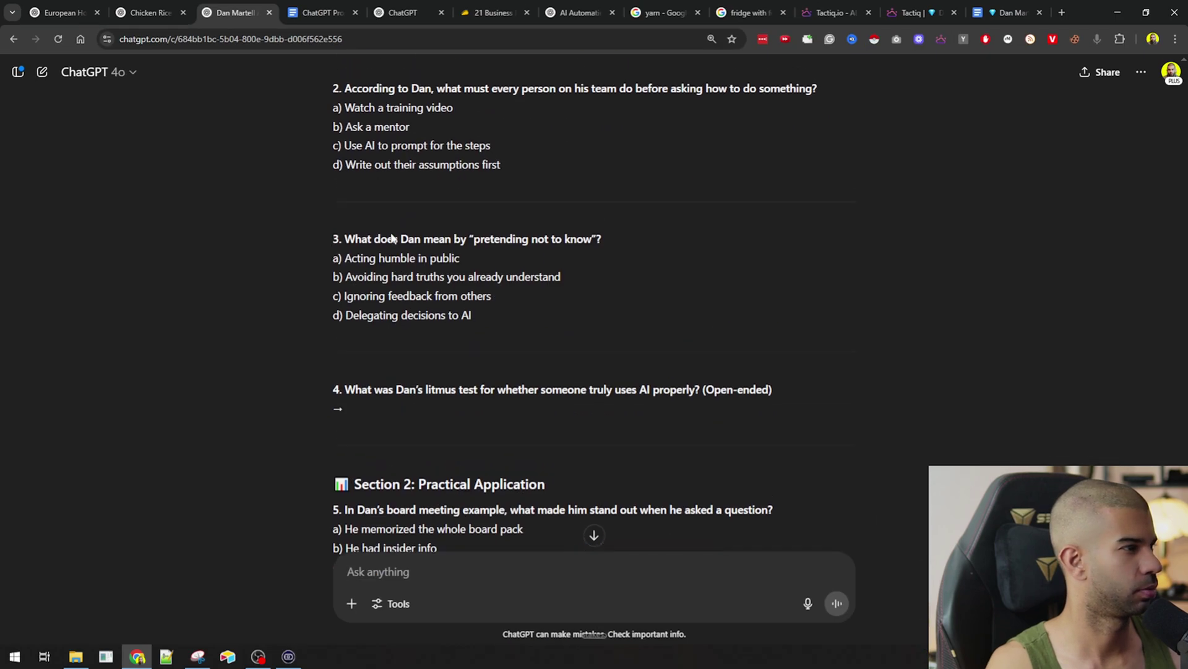
scroll(392, 239, up, 1)
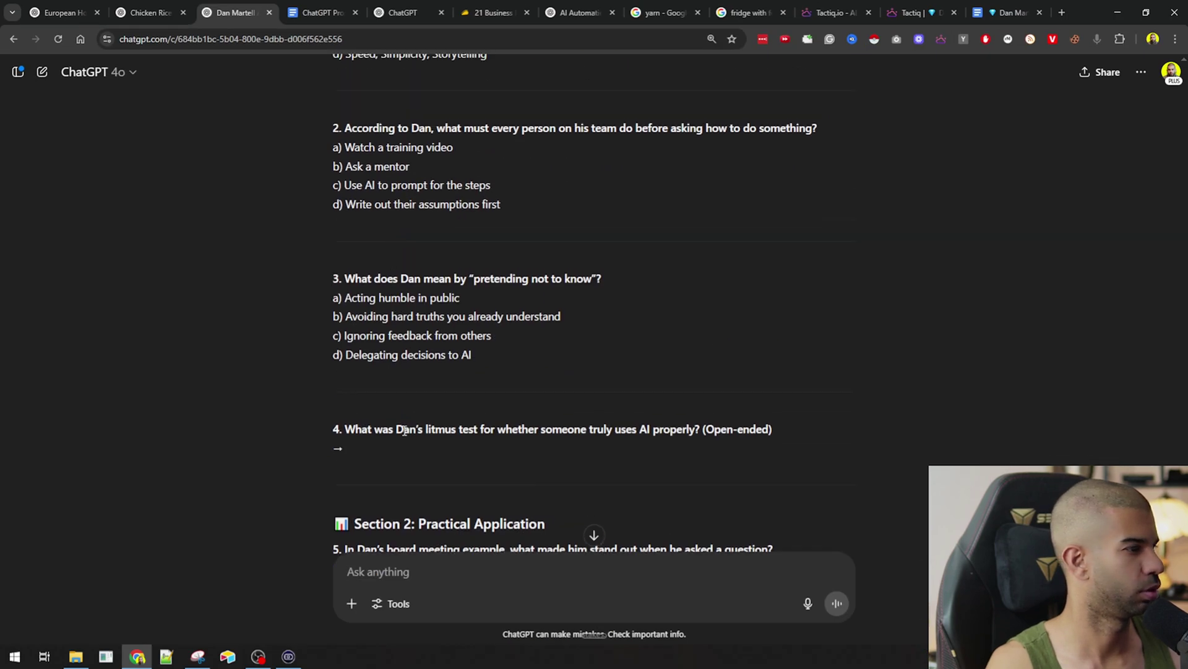
drag(397, 429, 591, 431)
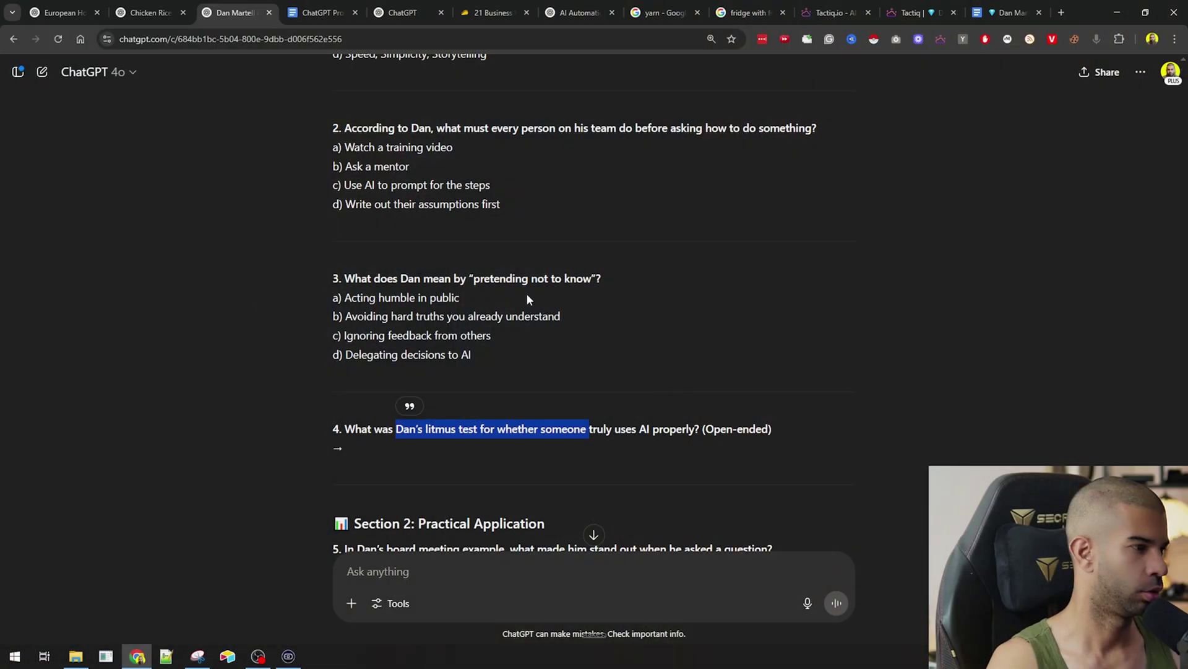
scroll(558, 282, down, 5)
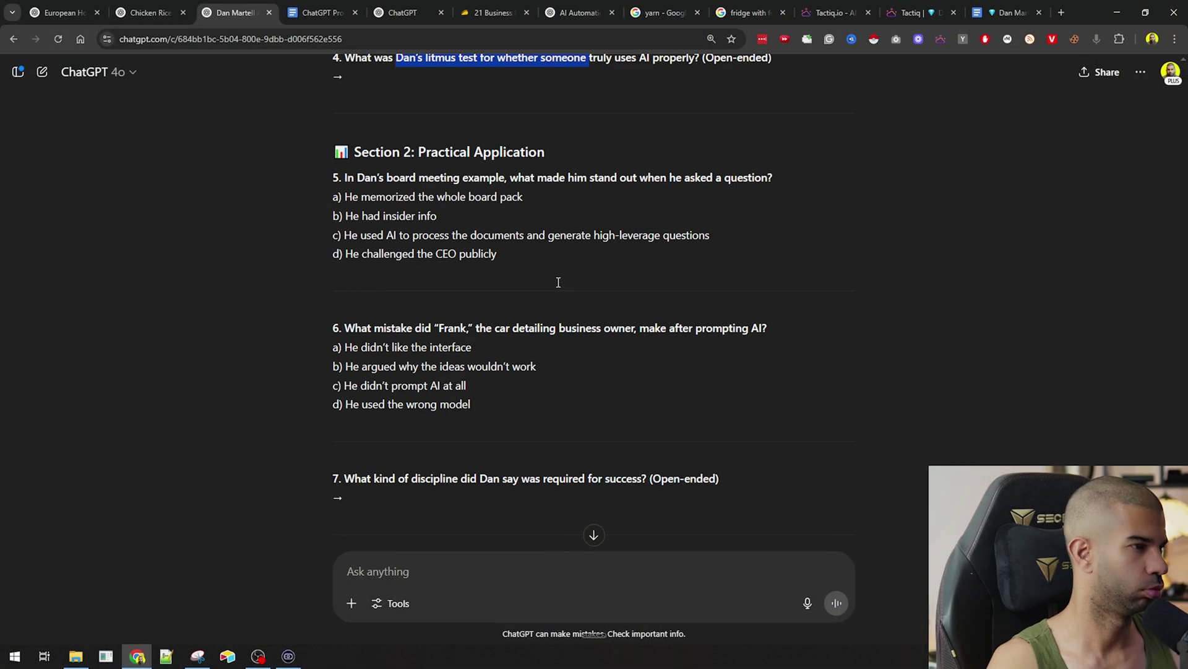
scroll(559, 283, down, 10)
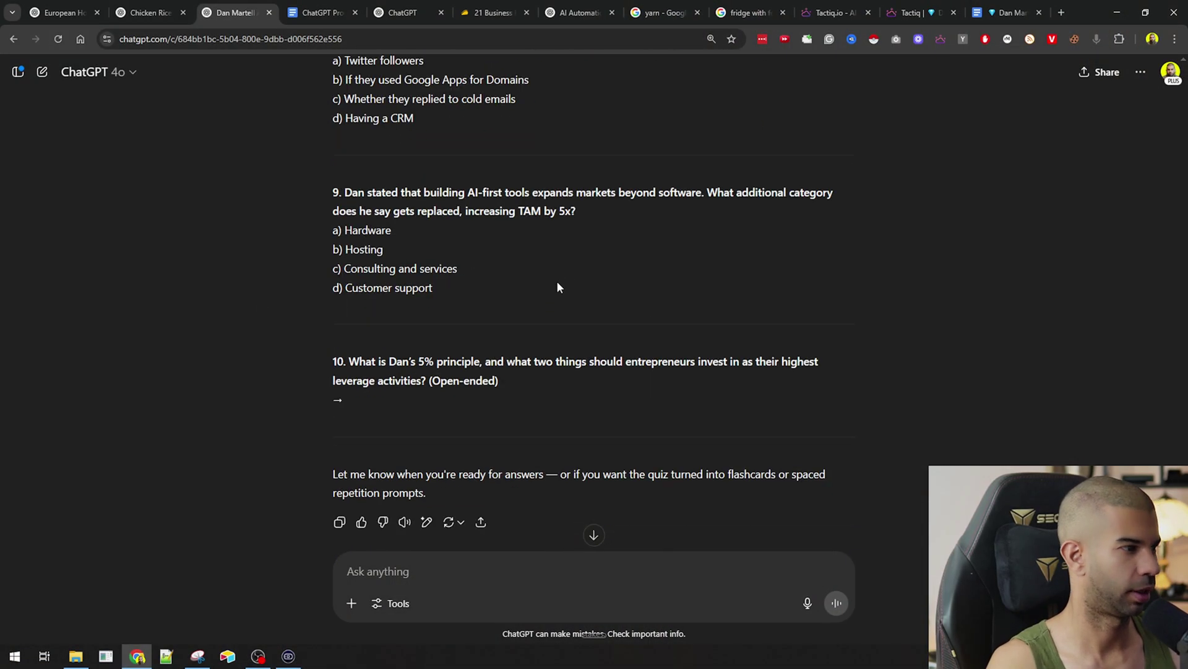
- In a new chat, begin a prompt about travelling today at 11am, waking at 7am and taking the dog to the kennel (takes 30 mins)
click(431, 8)
click(197, 12)
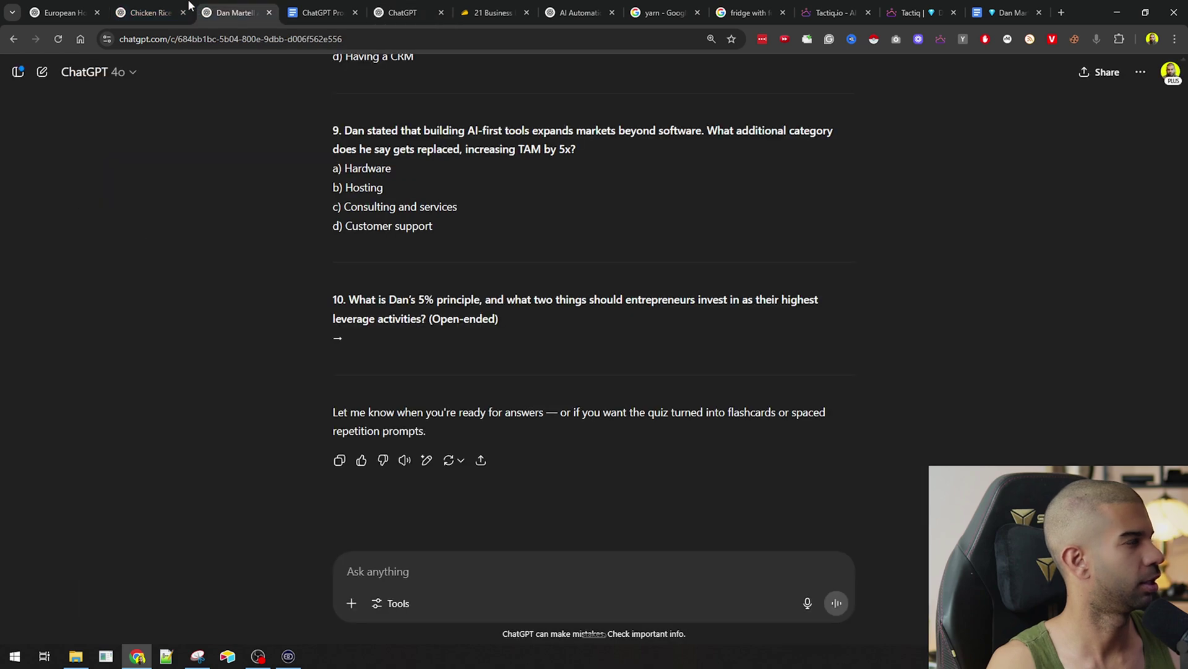
click(42, 72)
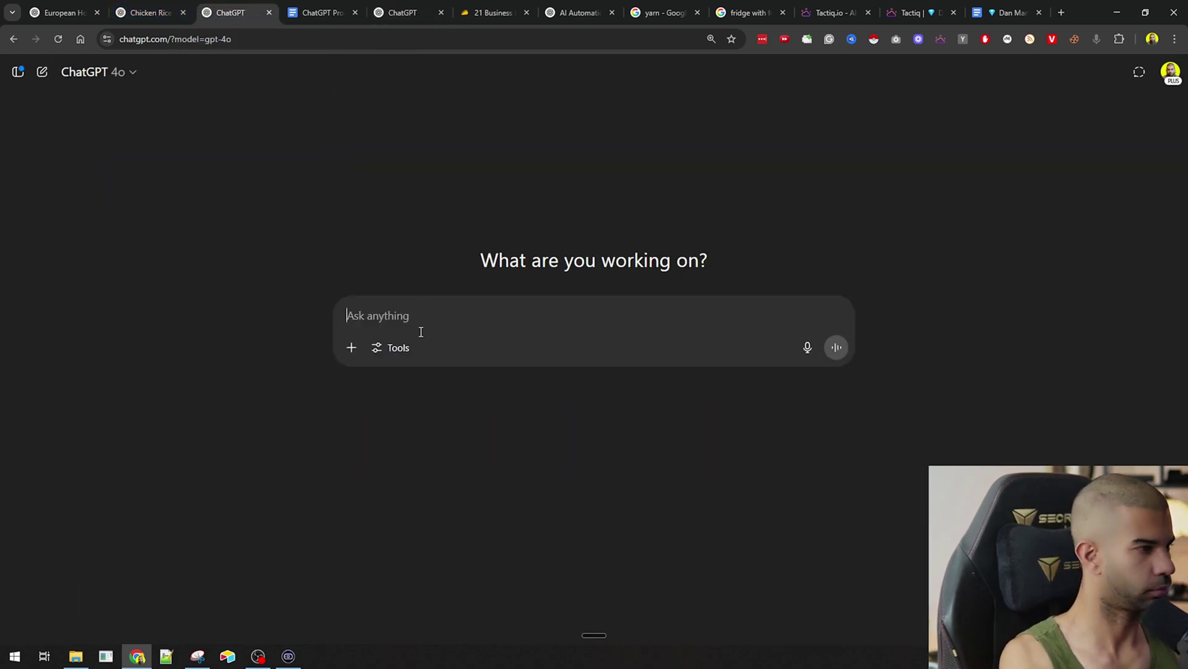
text(i)
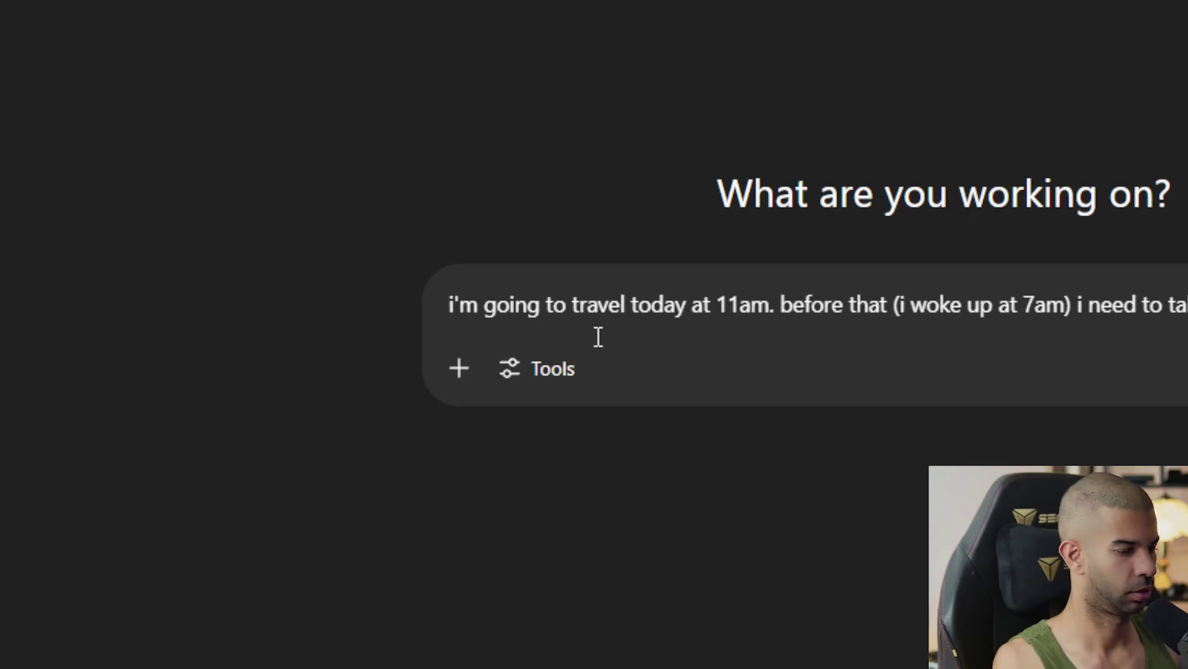
text(dog to )
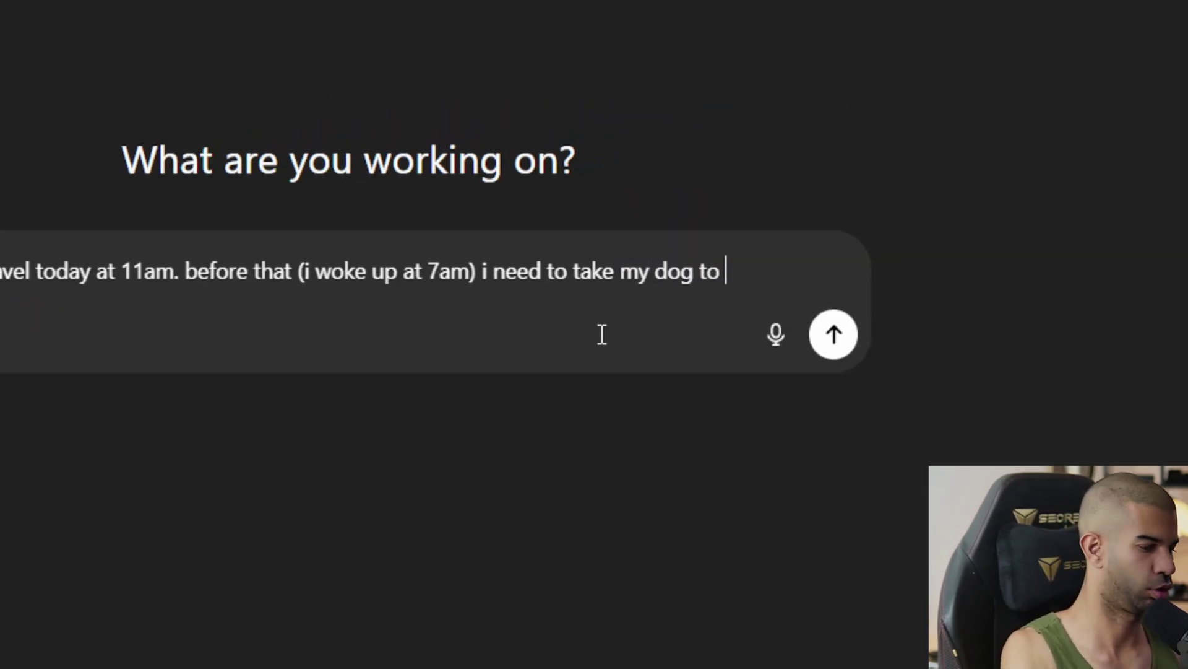
text(the kennel ()
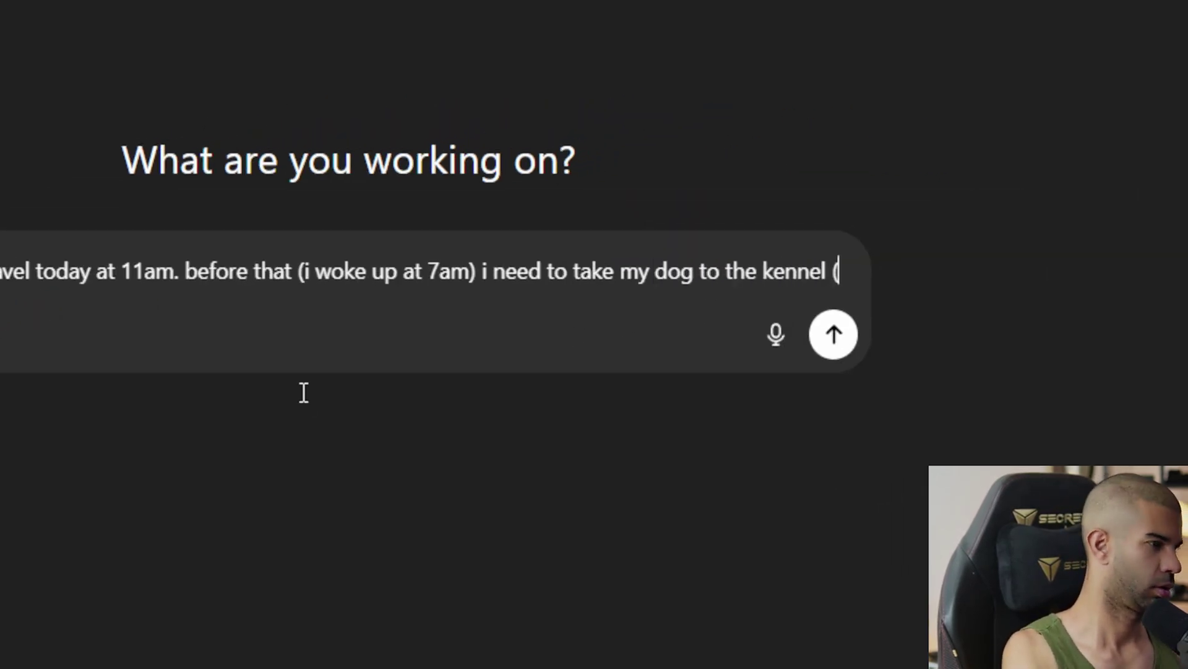
key(shift+Return)
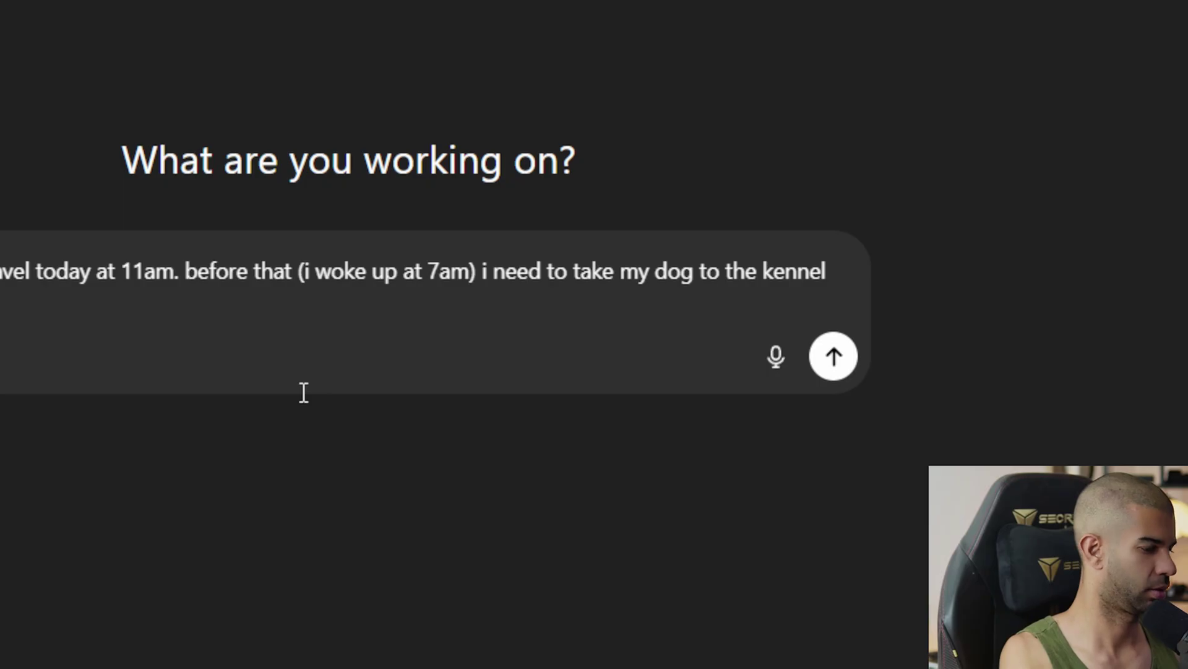
text((takes 30 mins))
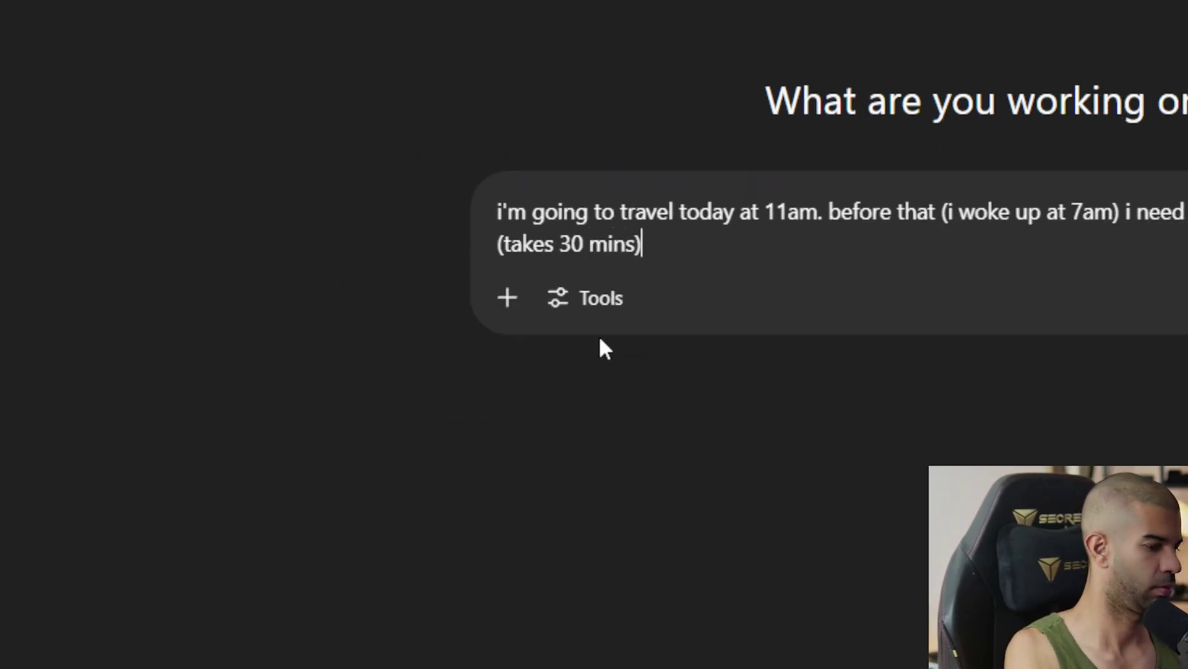
- Add finishing some work (1 hour) and packing (30 mins), and ask for 3 possible ways to schedule the morning
text( , i need to fin)
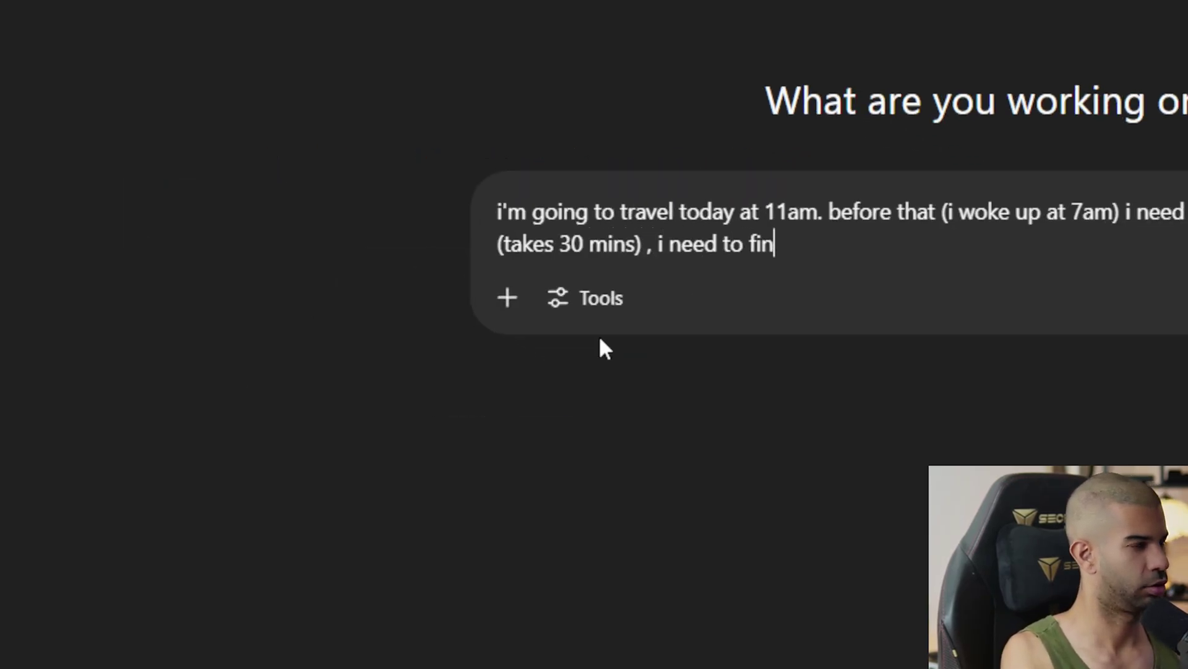
text(ish some work (1 )
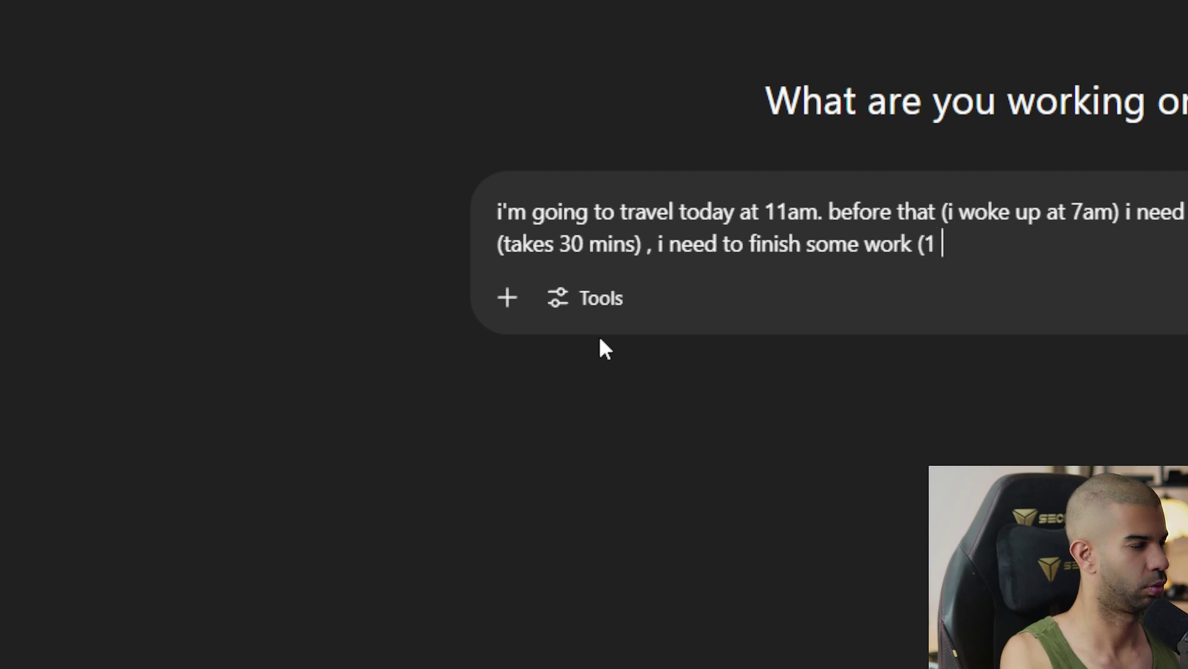
text(hour) and i need to pack (30 mins). give me 3 possible)
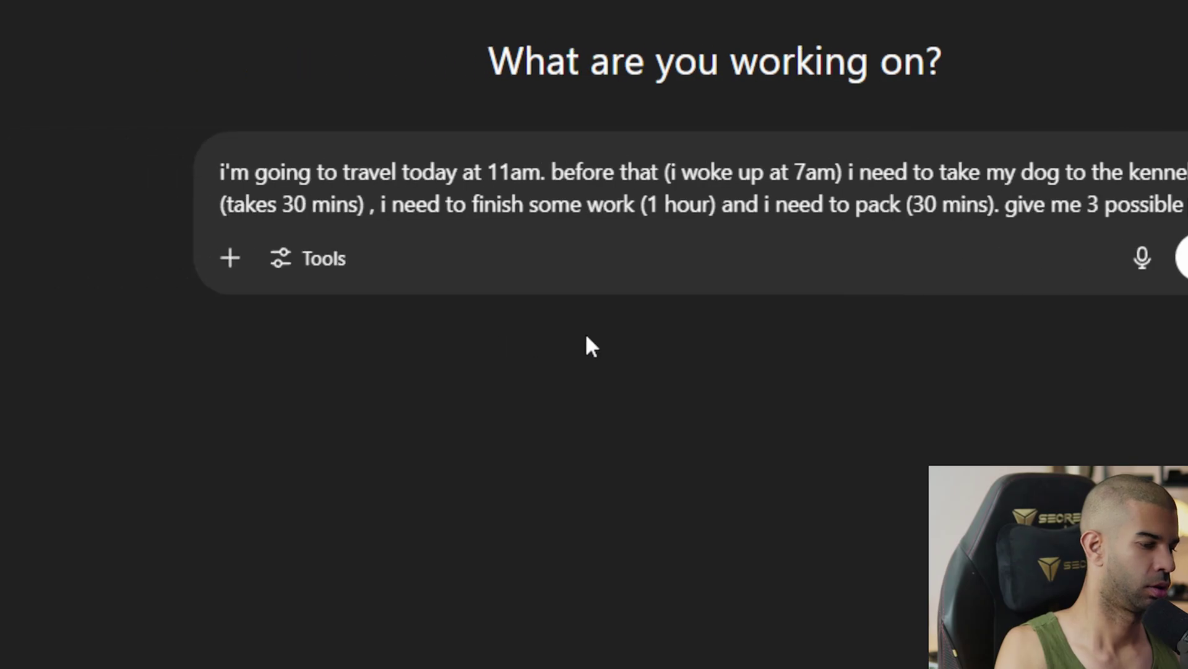
text(ways to do t)
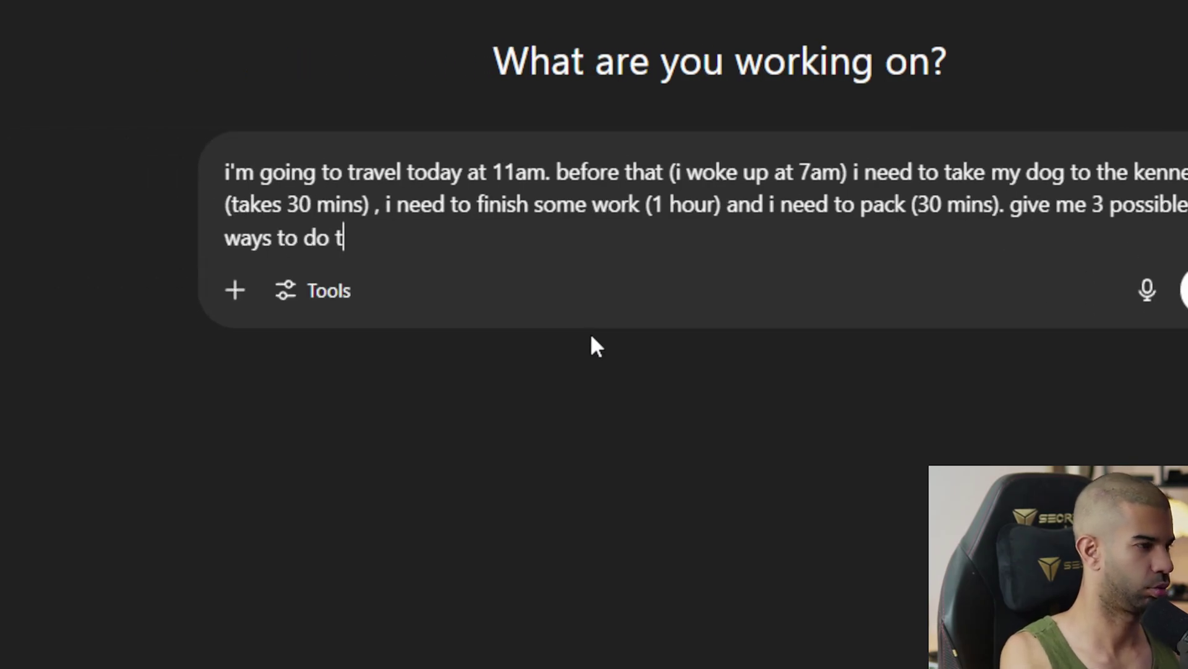
key(BackSpace)
key(BackSpace)
key(BackSpace)
key(BackSpace)
text(schedule my morni)
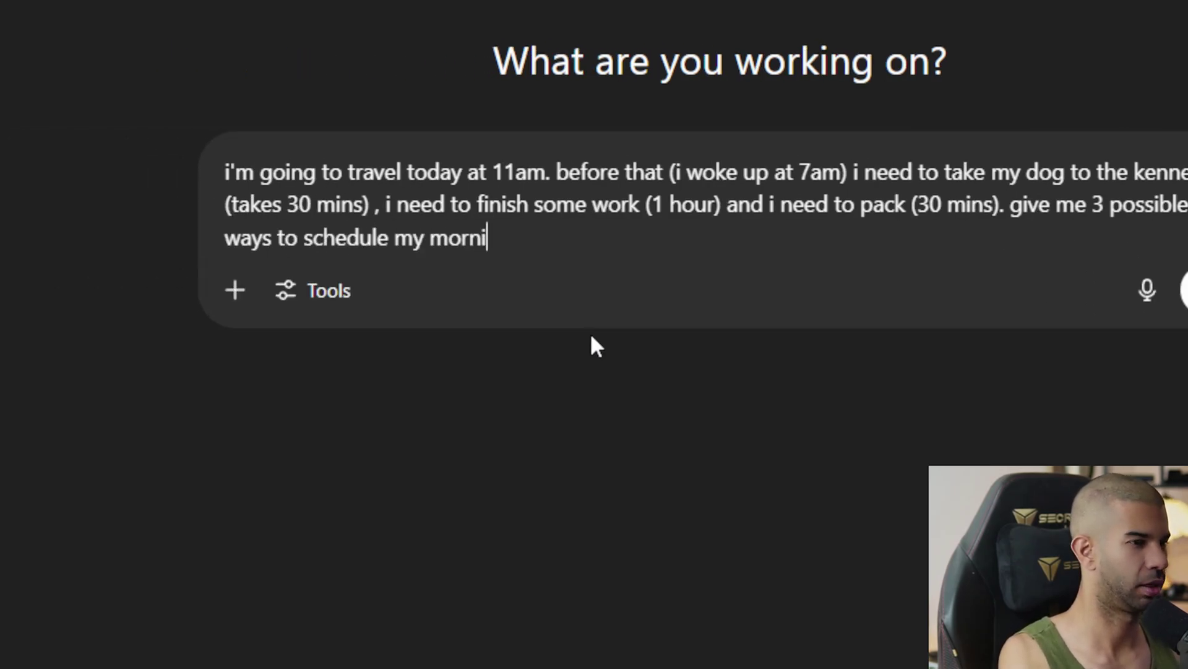
text(ng. ps. )
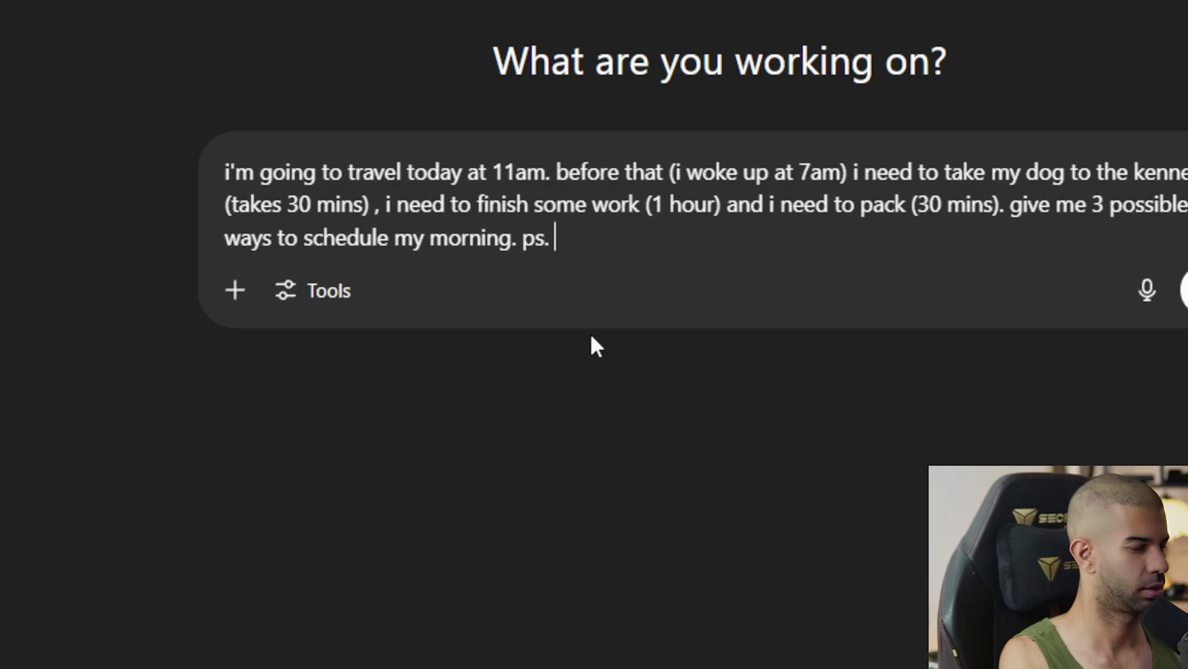
- Add to the postscript the need to be at the airport 1 hour before the flight, and submit the prompt
text(i need to be t)
key(BackSpace)
text(a)
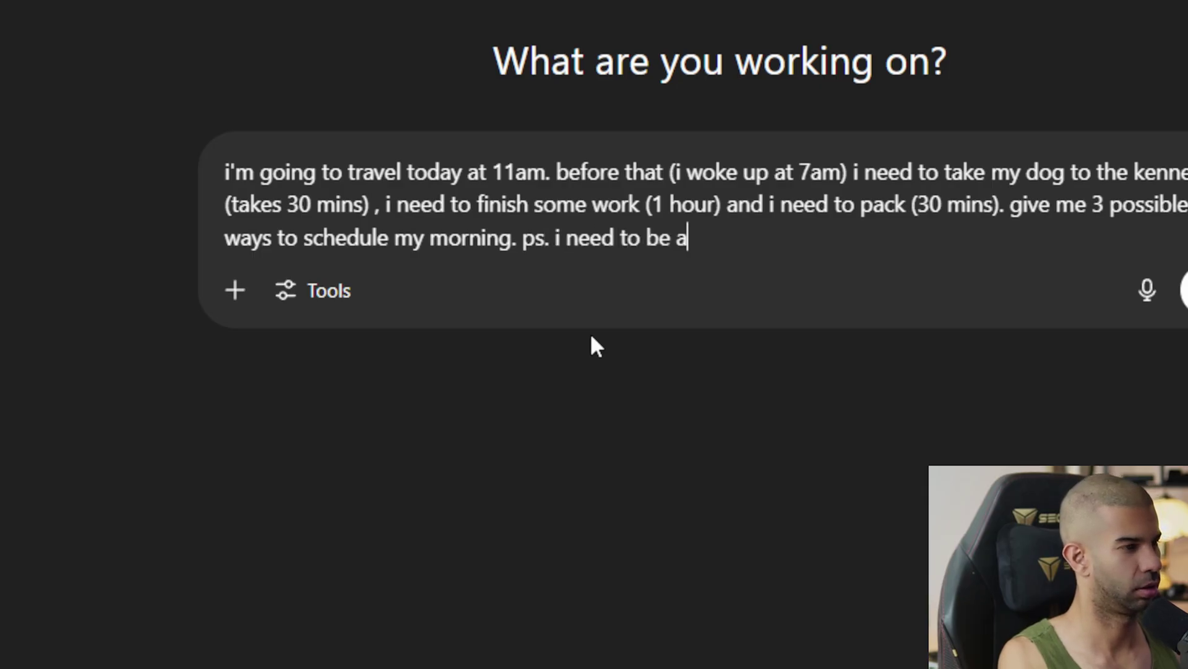
text(t the airpot 1 h)
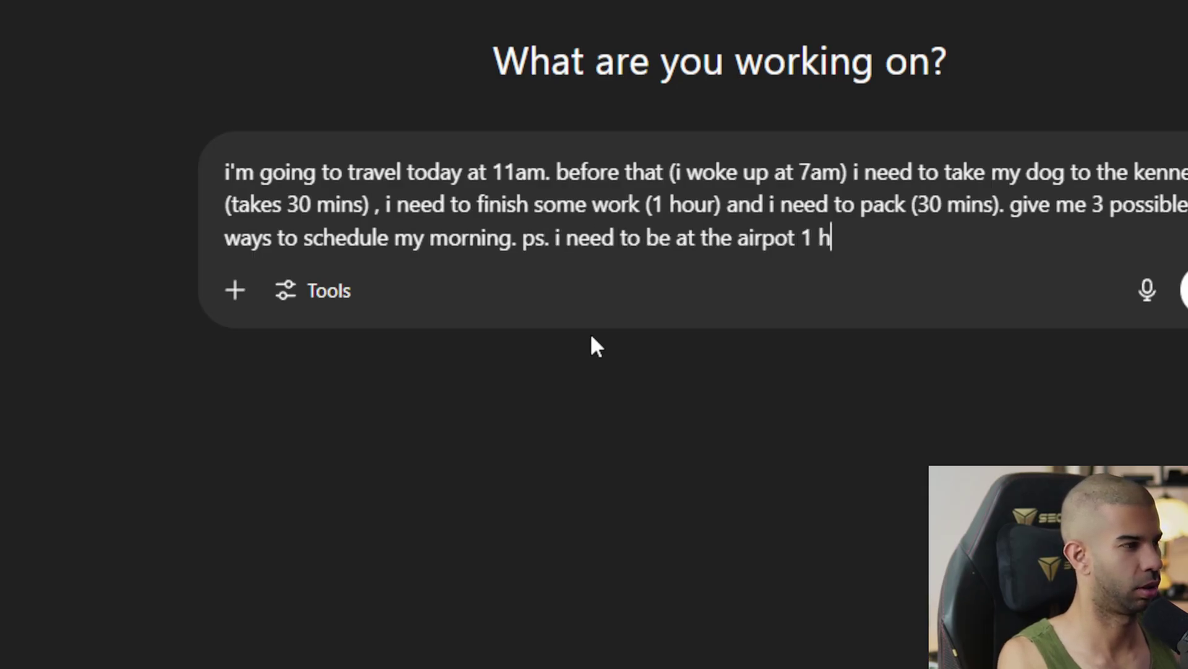
text(our before the f)
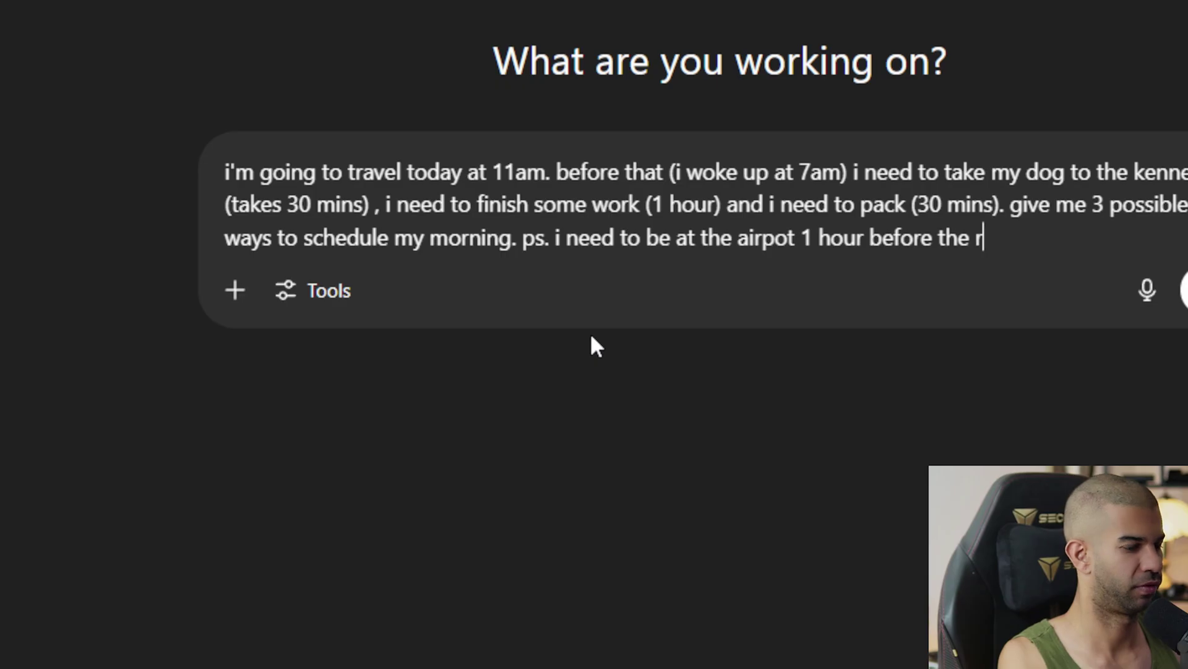
text(light)
key(Return)
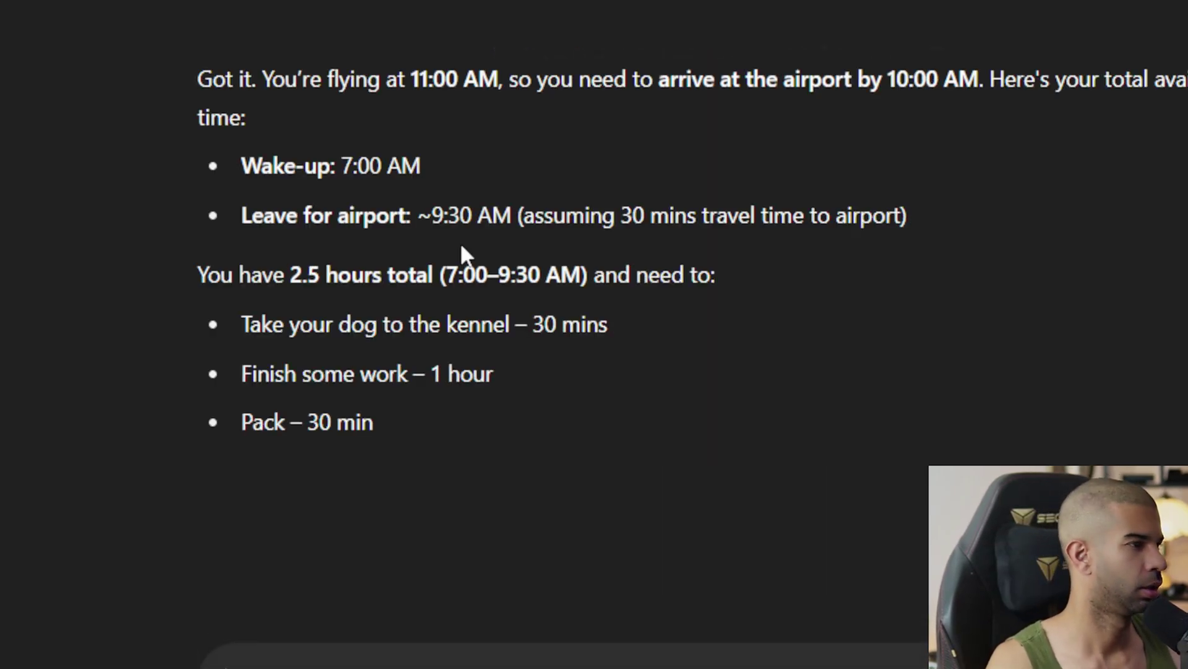
- Read the reply's wake-up time, airport departure time and task list, and go through the Option 1 schedule line by line
scroll(464, 252, down, 2)
drag(284, 72, 421, 91)
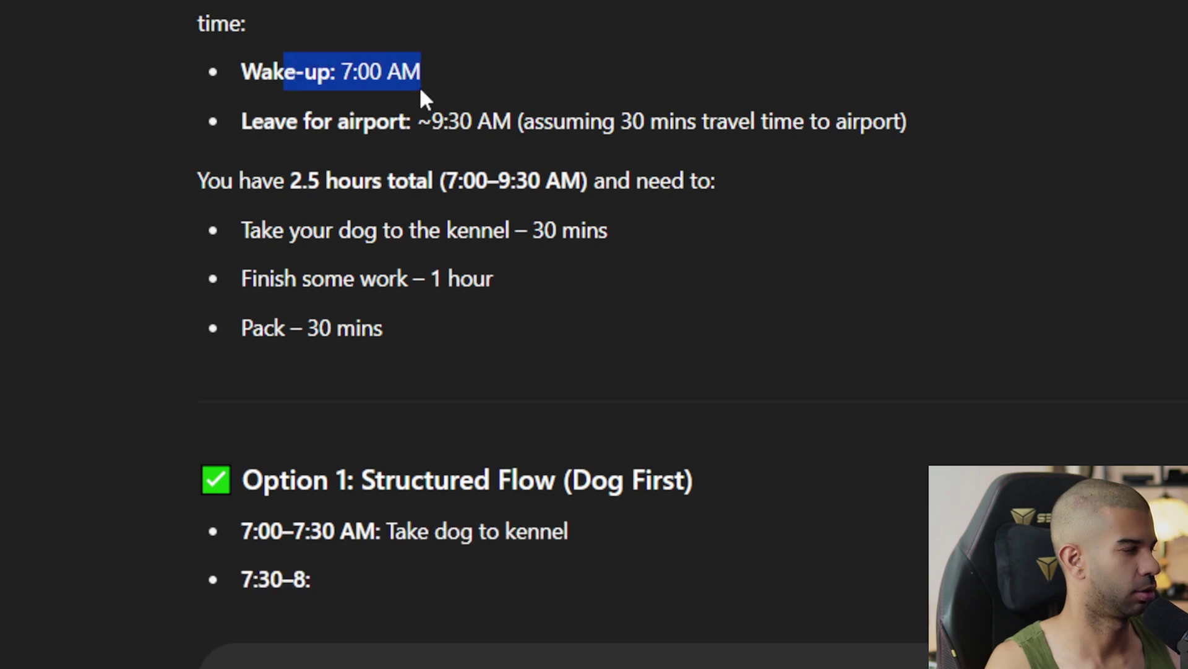
drag(324, 121, 409, 148)
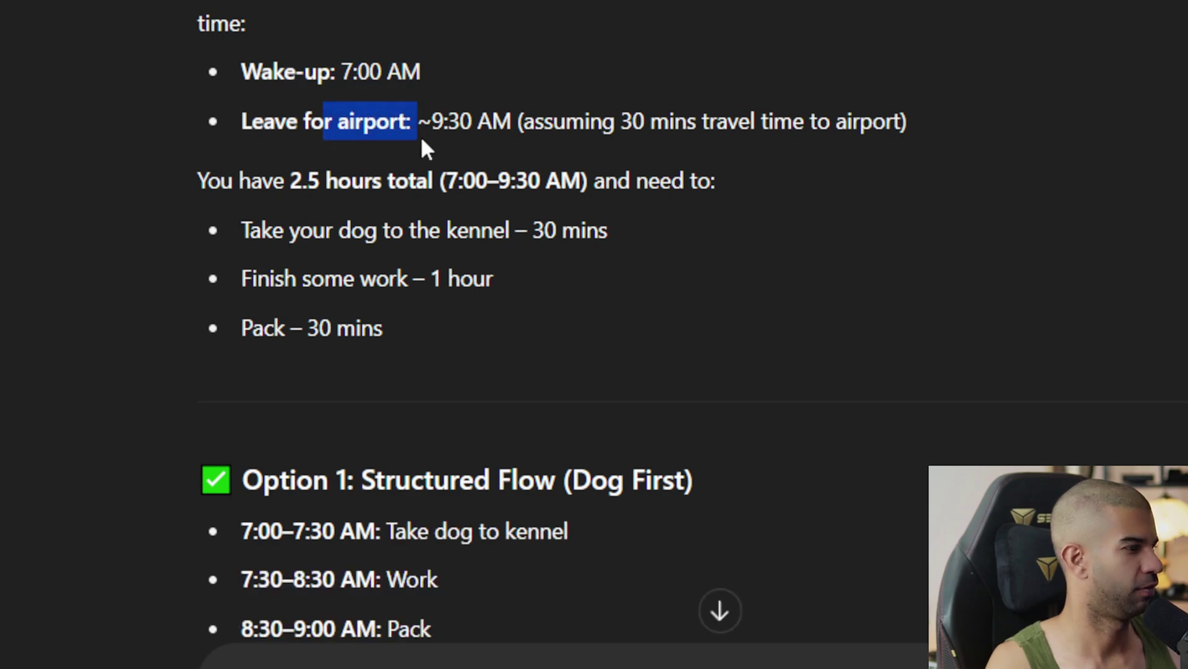
drag(238, 67, 433, 329)
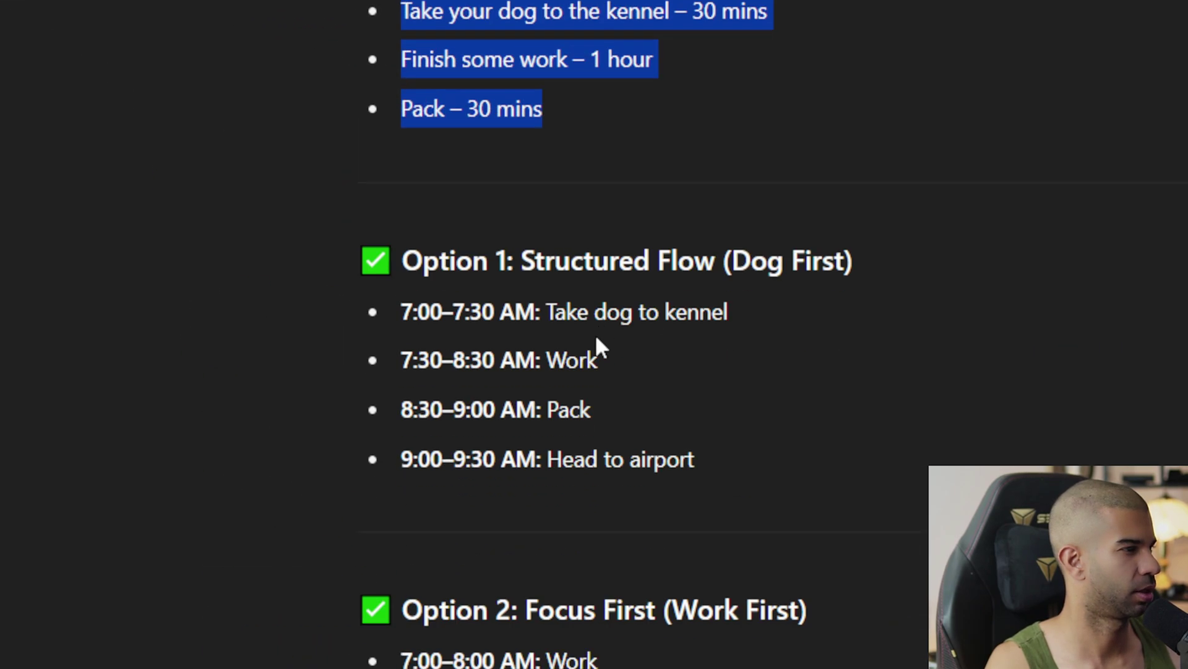
scroll(595, 337, down, 1)
drag(537, 127, 771, 134)
click(549, 173)
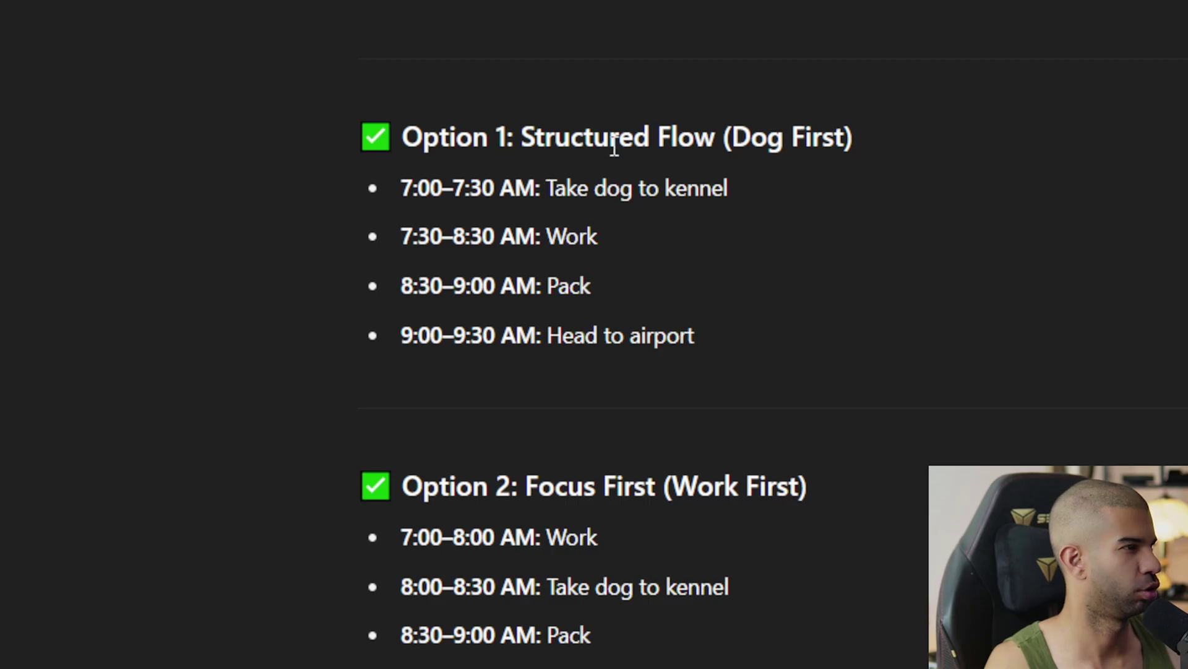
drag(430, 188, 689, 189)
drag(444, 239, 598, 238)
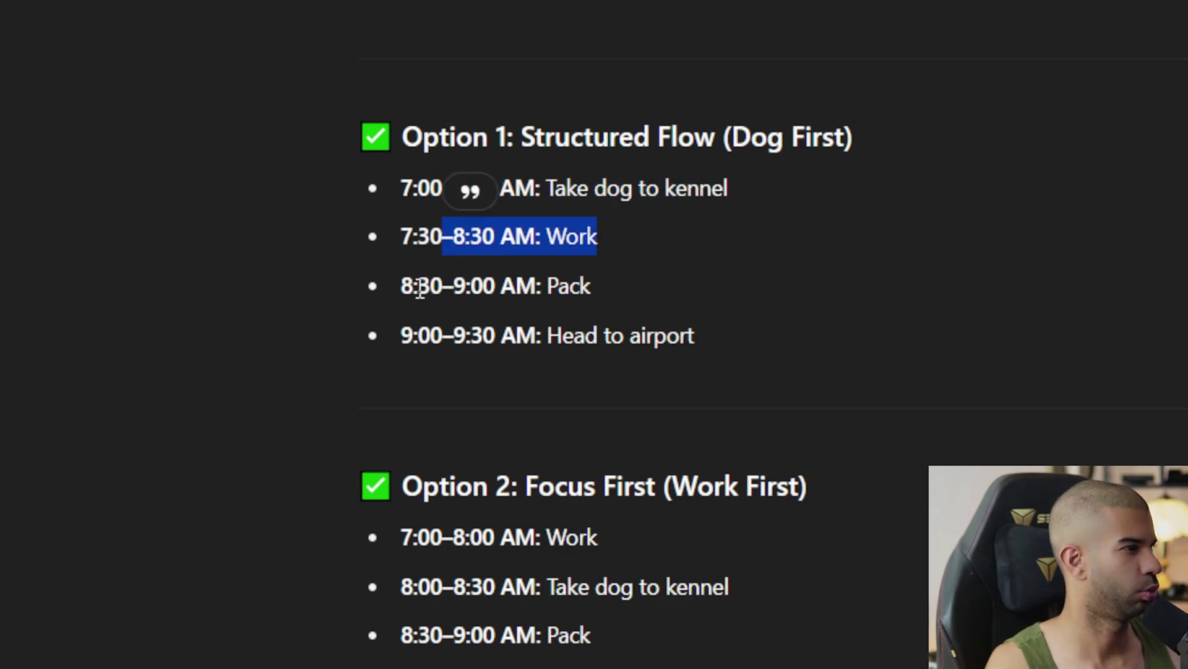
drag(418, 286, 594, 307)
drag(503, 335, 695, 335)
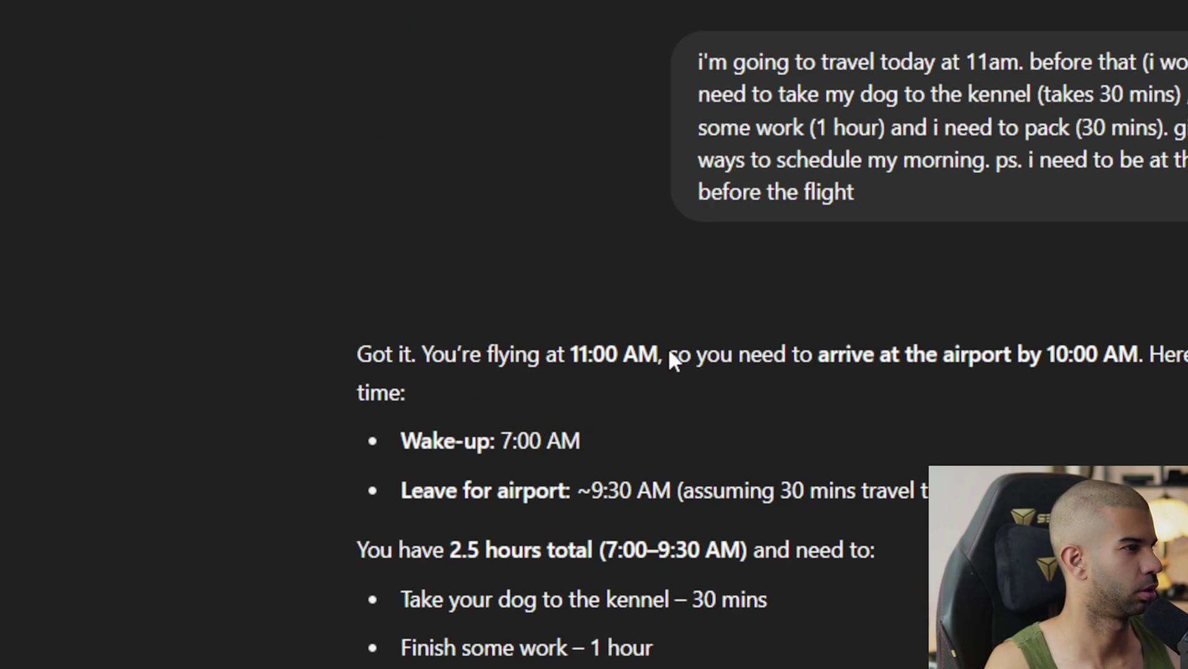
- Check the flight and airport arrival times in the reply's introduction against the Option 1 schedule
drag(544, 354, 678, 354)
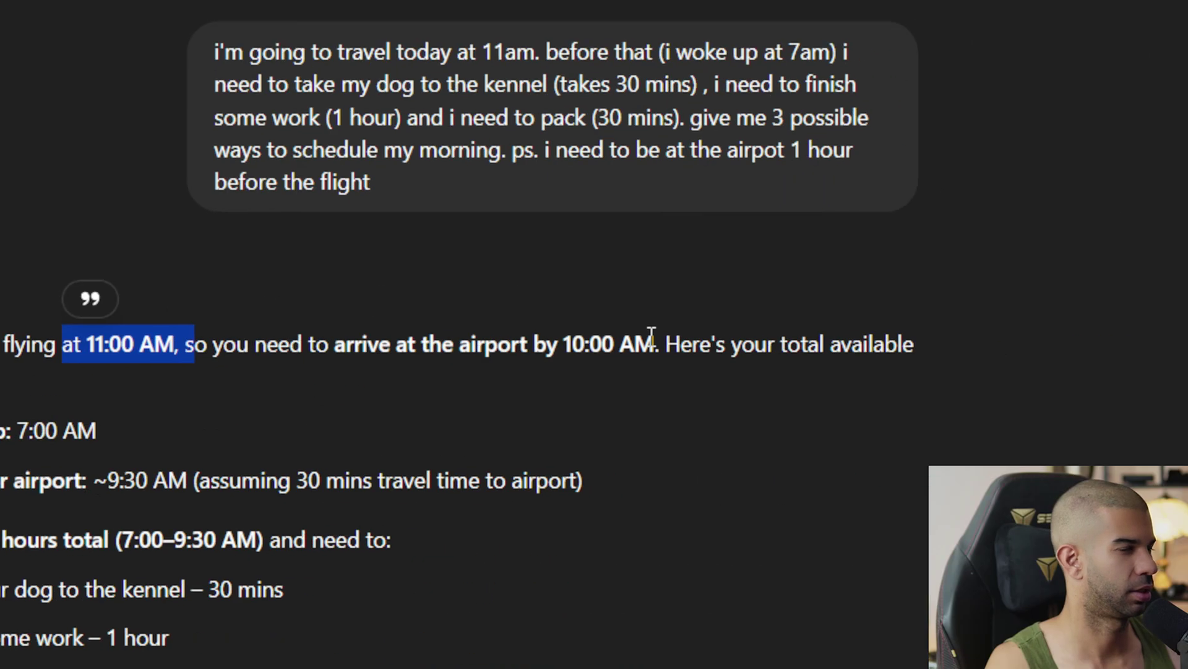
drag(1104, 354, 1187, 353)
drag(698, 328, 694, 327)
scroll(158, 209, down, 5)
scroll(149, 202, up, 3)
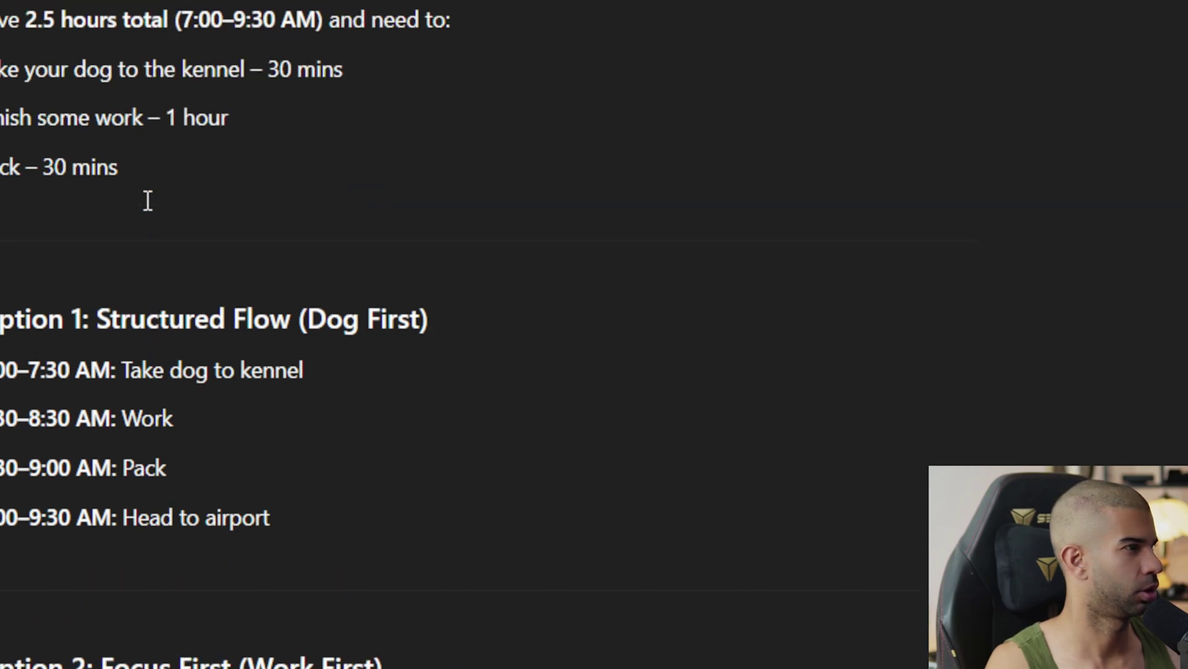
scroll(248, 328, down, 4)
drag(248, 332, 465, 347)
scroll(466, 347, down, 7)
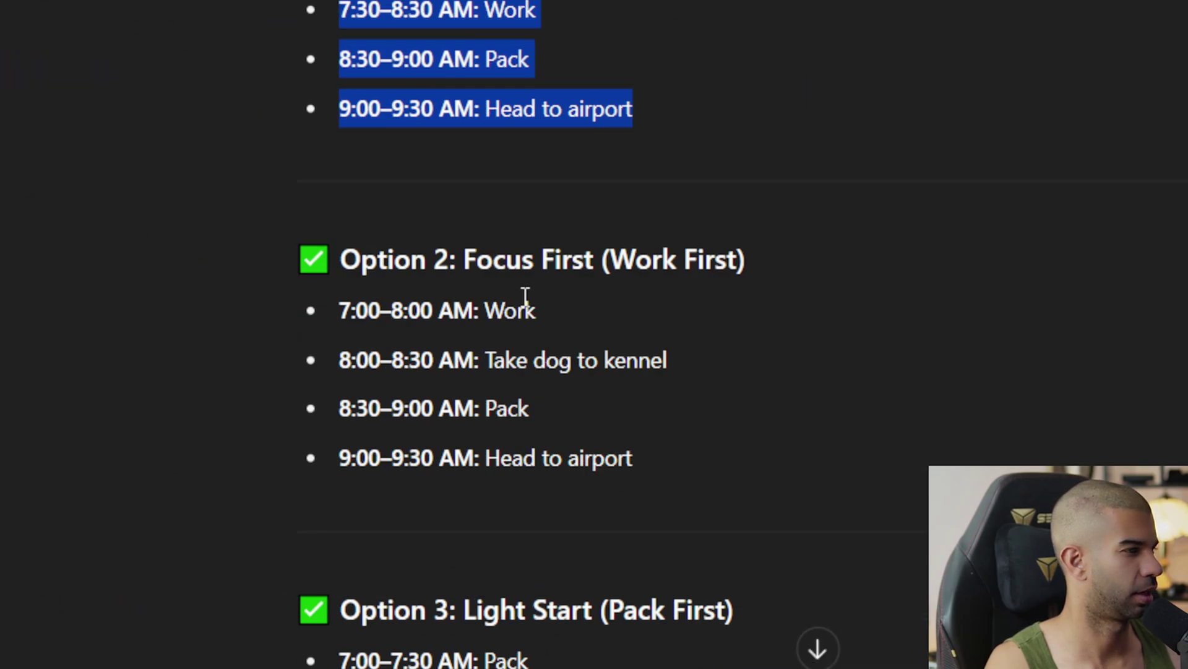
- Read through each time slot of the work-first schedule in Option 2
drag(445, 213, 668, 231)
scroll(602, 180, down, 2)
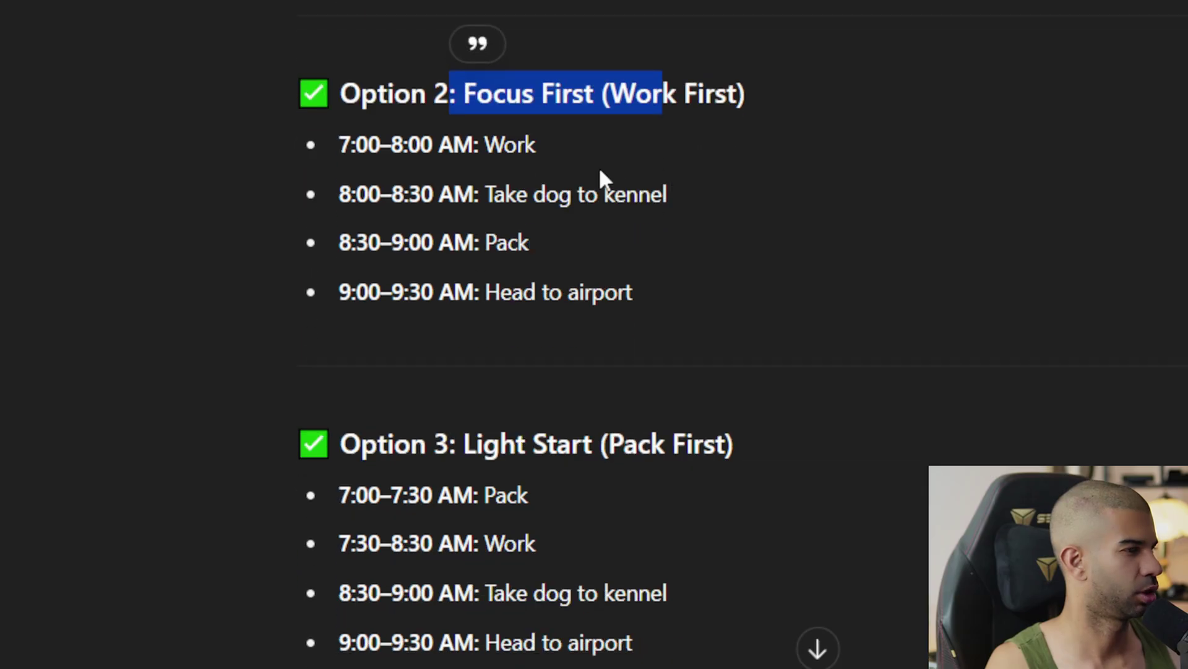
click(443, 152)
drag(444, 152, 501, 154)
drag(381, 201, 443, 207)
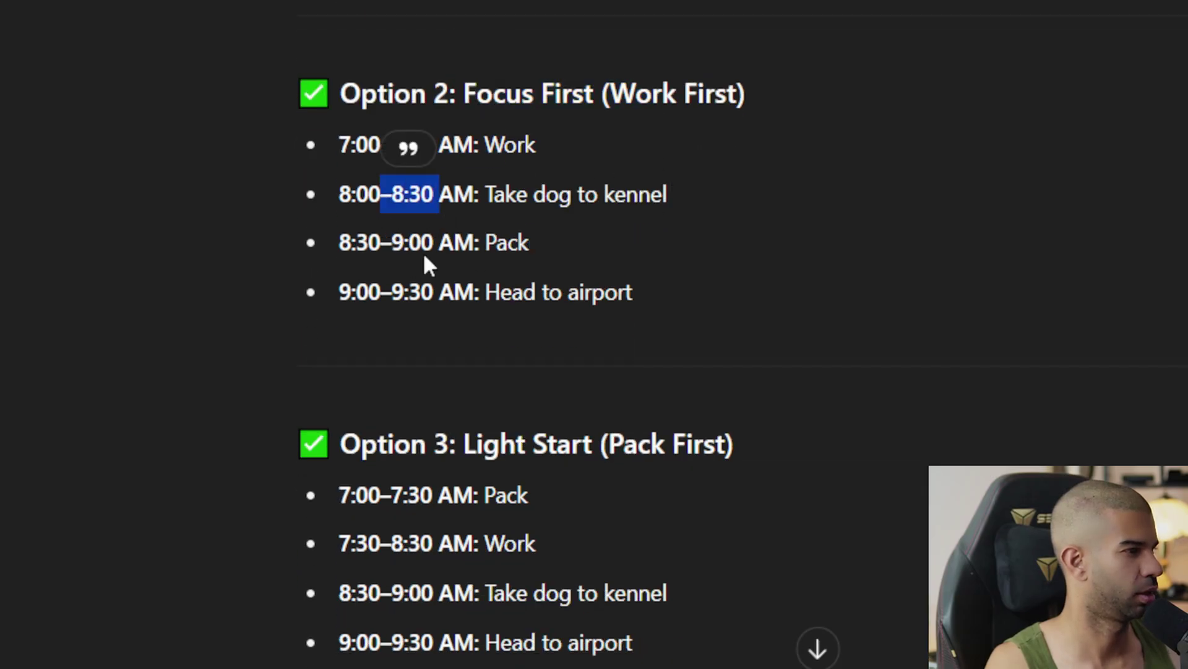
drag(411, 249, 496, 249)
drag(484, 296, 542, 296)
- Read through each time slot of the pack-first schedule in Option 3 and the closing comparison of the three options
scroll(557, 281, down, 4)
drag(477, 199, 624, 209)
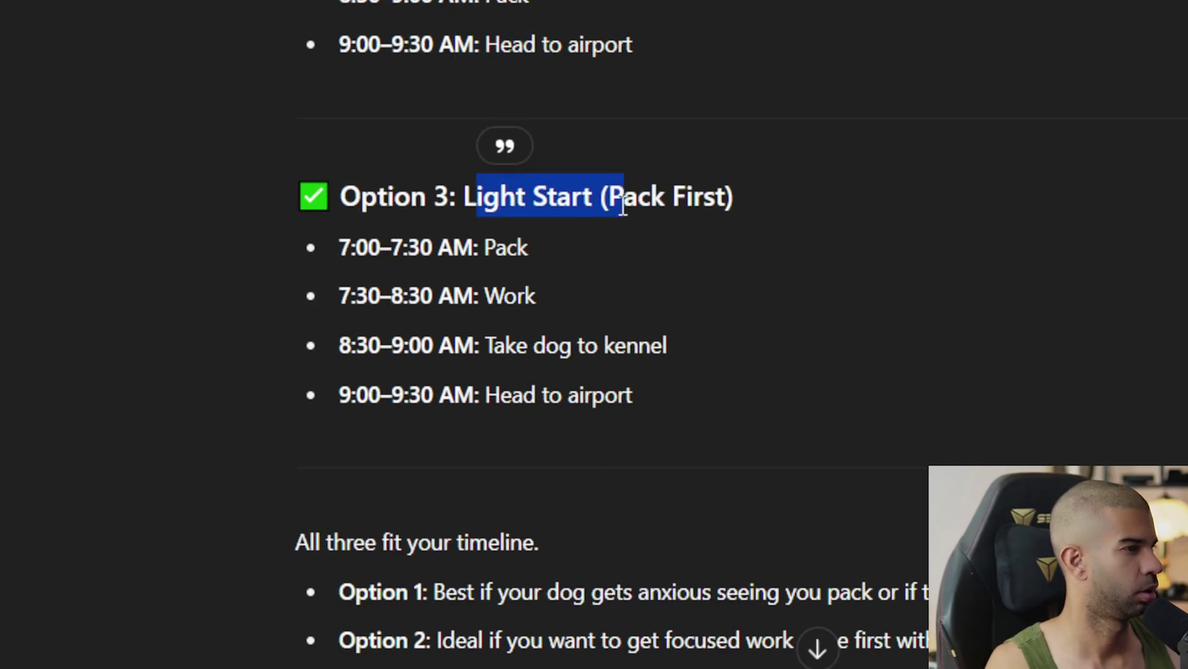
drag(417, 248, 494, 247)
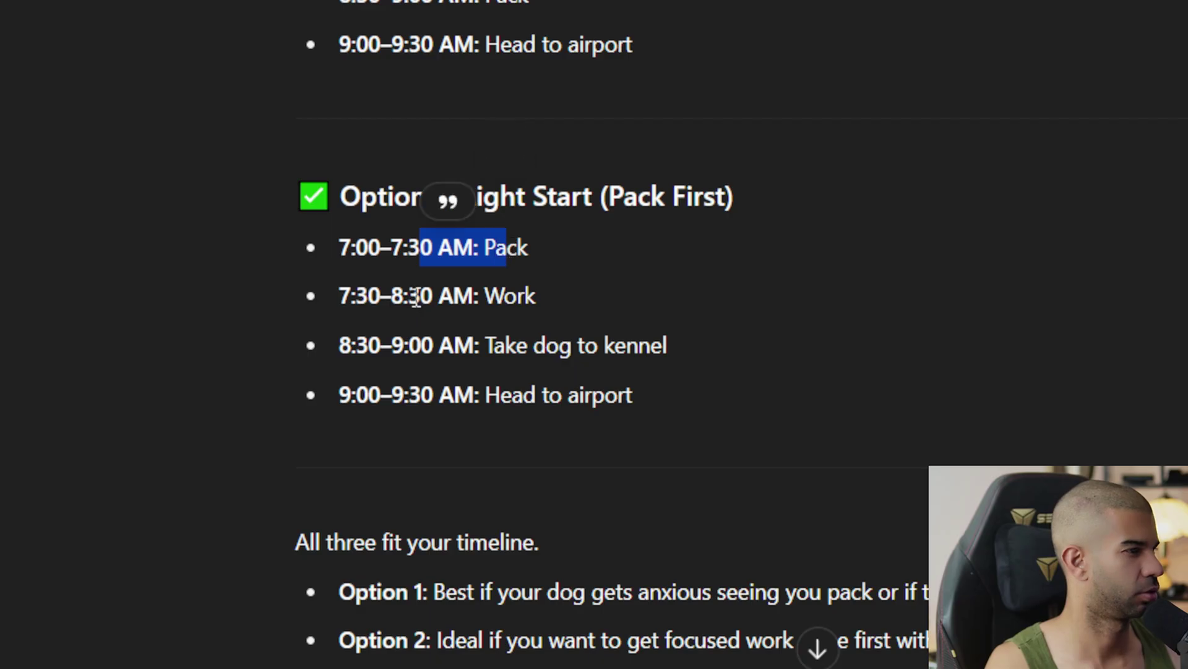
drag(409, 295, 498, 296)
drag(486, 345, 615, 345)
drag(395, 394, 618, 395)
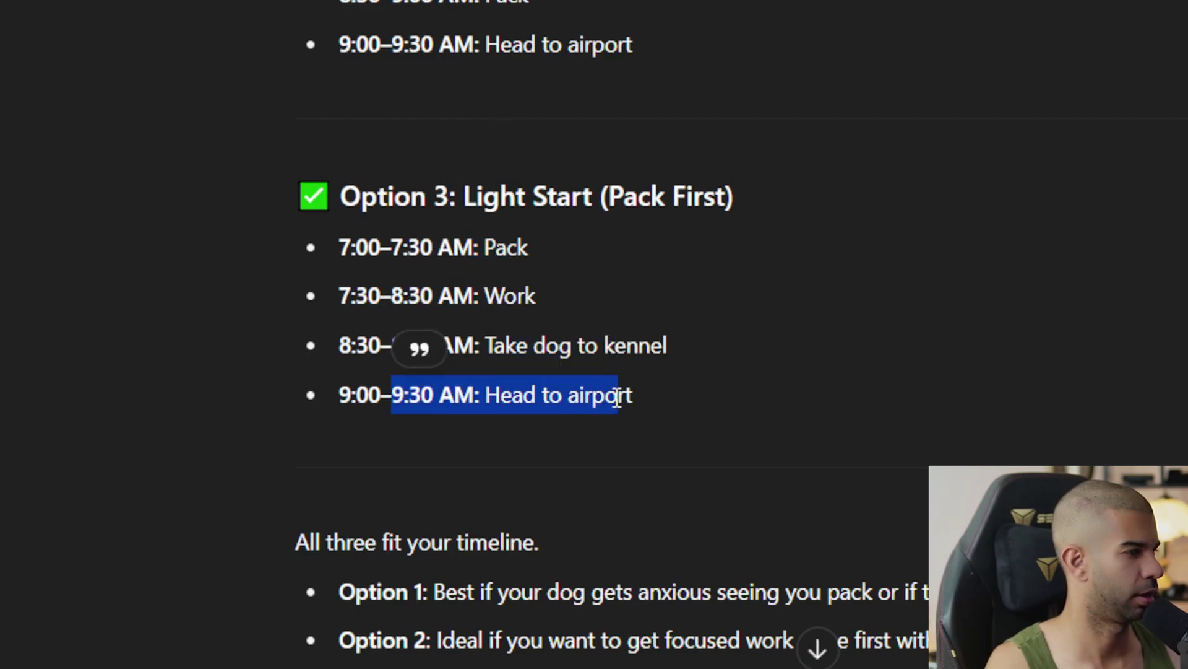
scroll(551, 342, down, 4)
drag(377, 295, 476, 291)
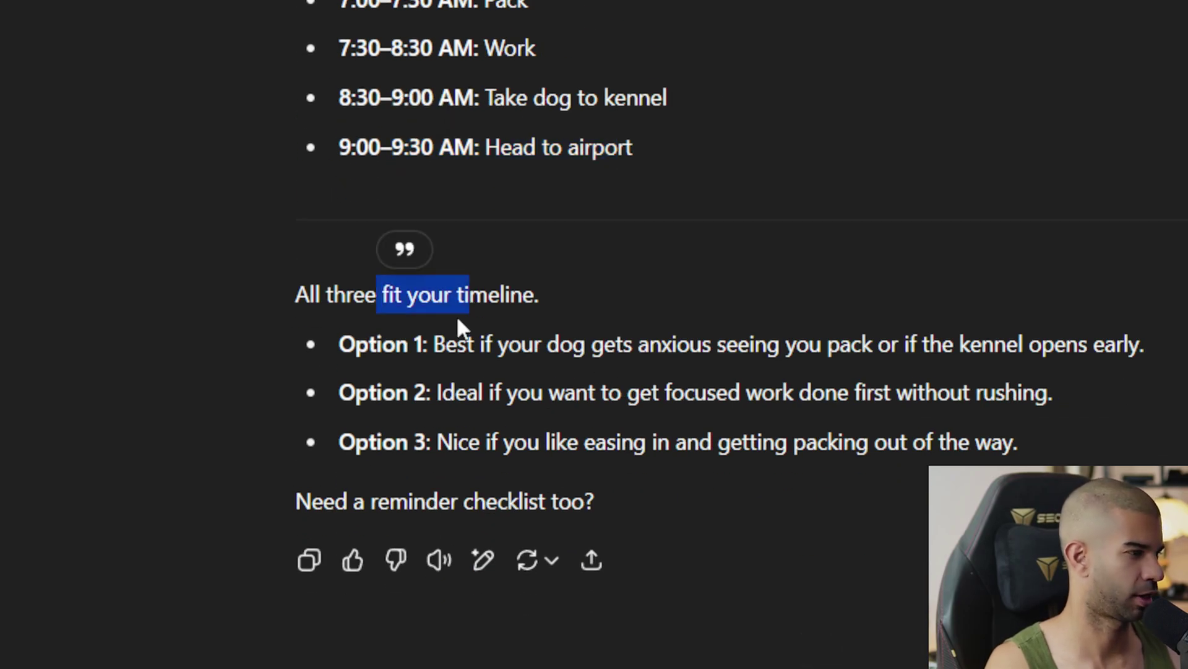
- Send the follow-up message "my mistake. i need to work for 3 hours" to correct the work duration
click(593, 476)
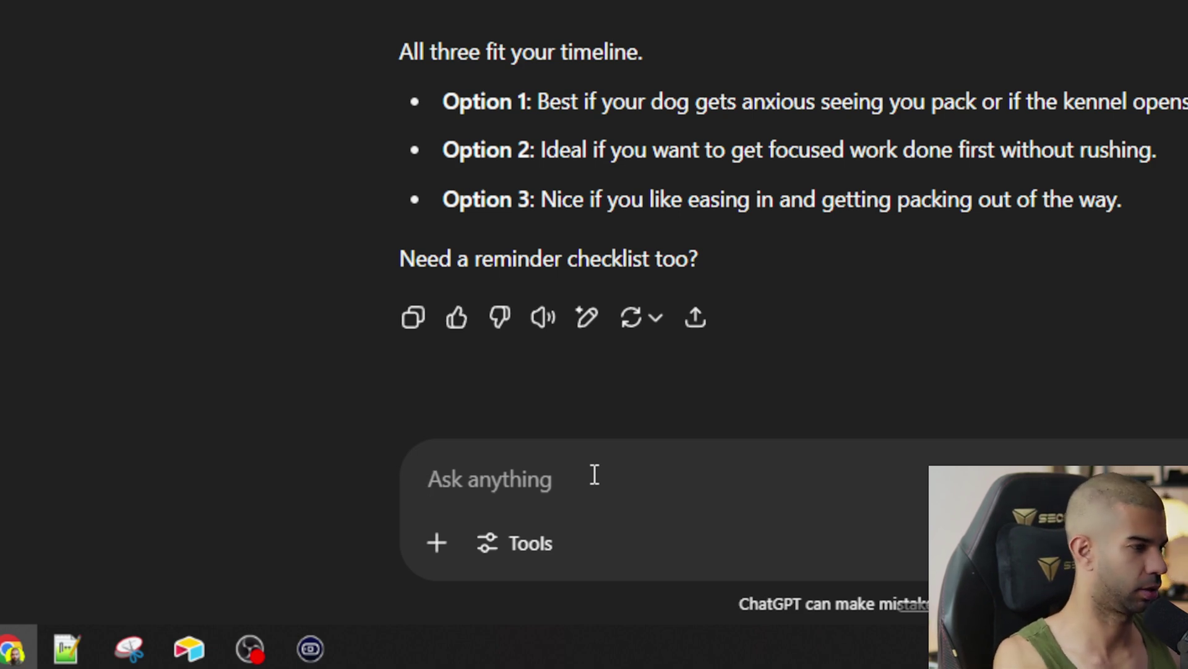
text(my mistake. i ne)
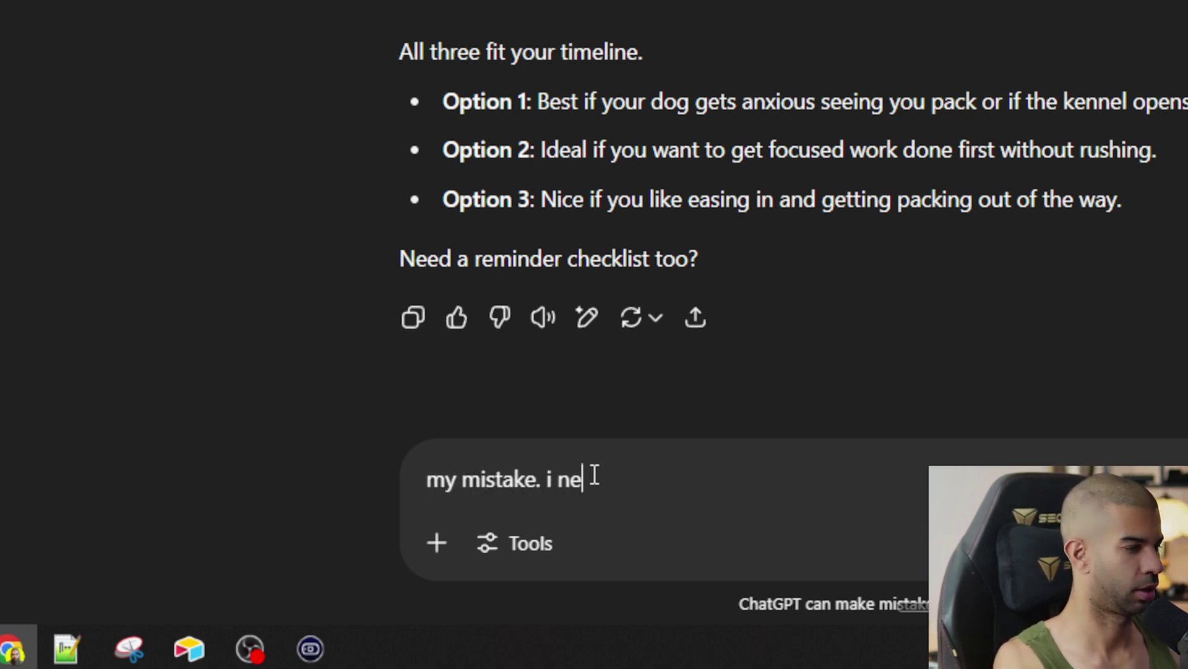
text(ed to work for 3 hour)
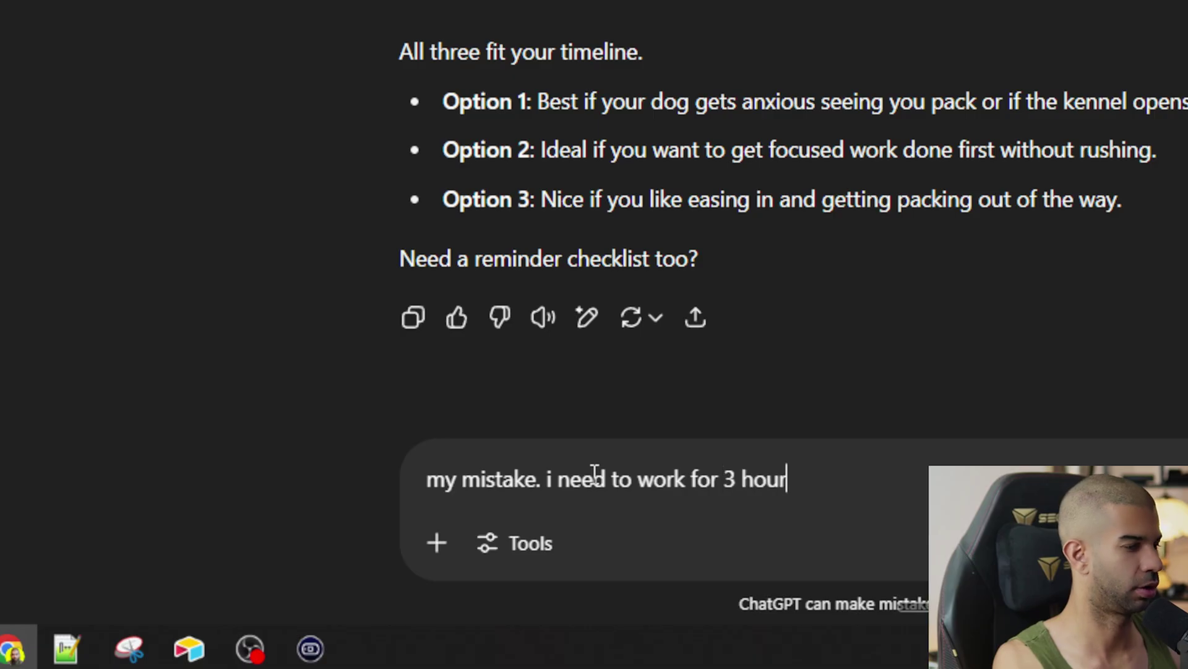
text(s)
key(Return)
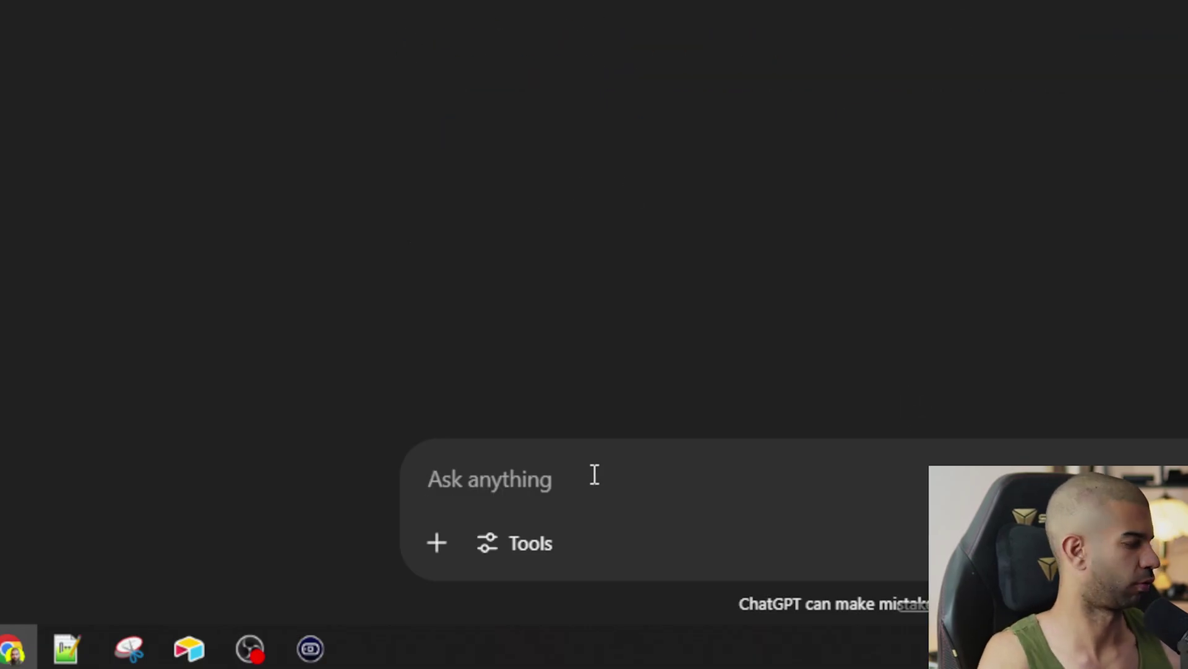
- Read the updated reply's introduction about the available morning window, the longer work time and the three scheduling options
drag(655, 289, 907, 291)
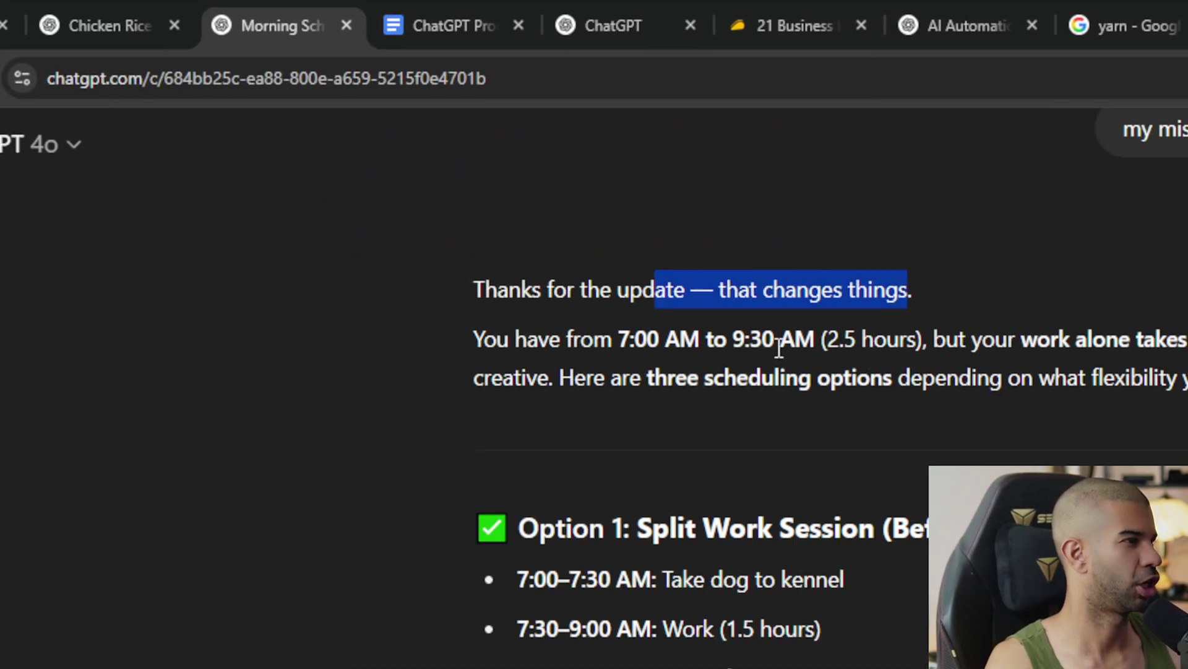
drag(939, 330, 1106, 330)
drag(484, 378, 551, 379)
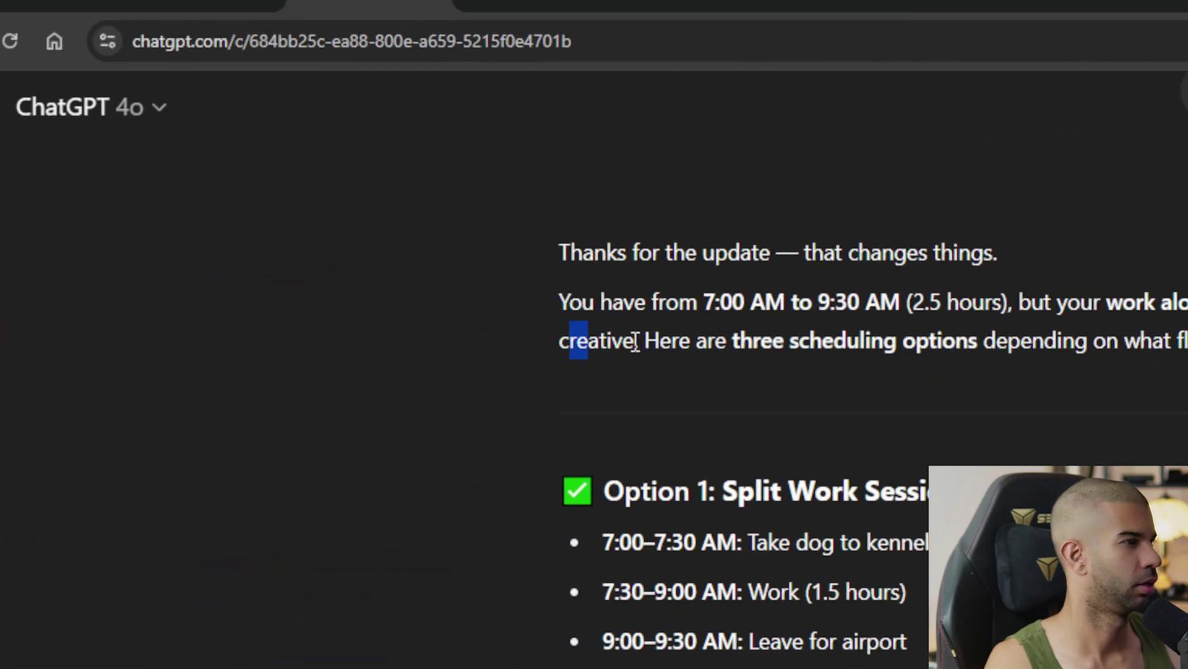
drag(635, 341, 812, 341)
- Go through the Option 1 split work session schedule, including the time slots and the remaining work after the flight
scroll(918, 347, down, 2)
drag(755, 491, 888, 482)
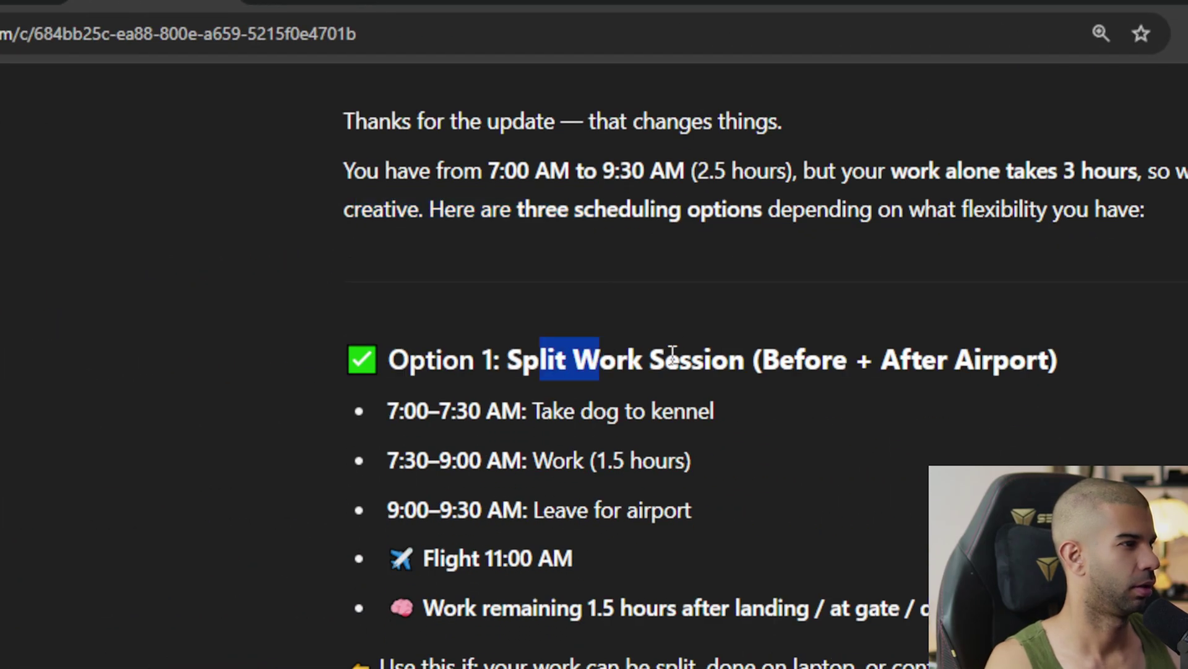
drag(673, 352, 795, 359)
scroll(599, 296, down, 2)
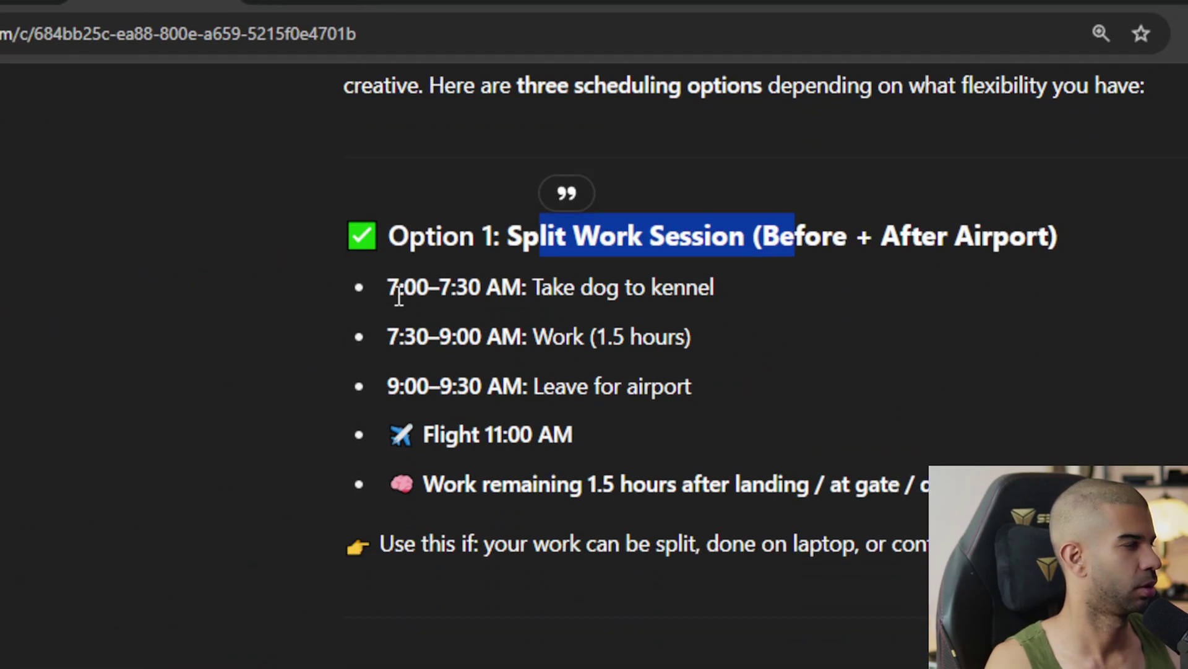
drag(400, 296, 700, 441)
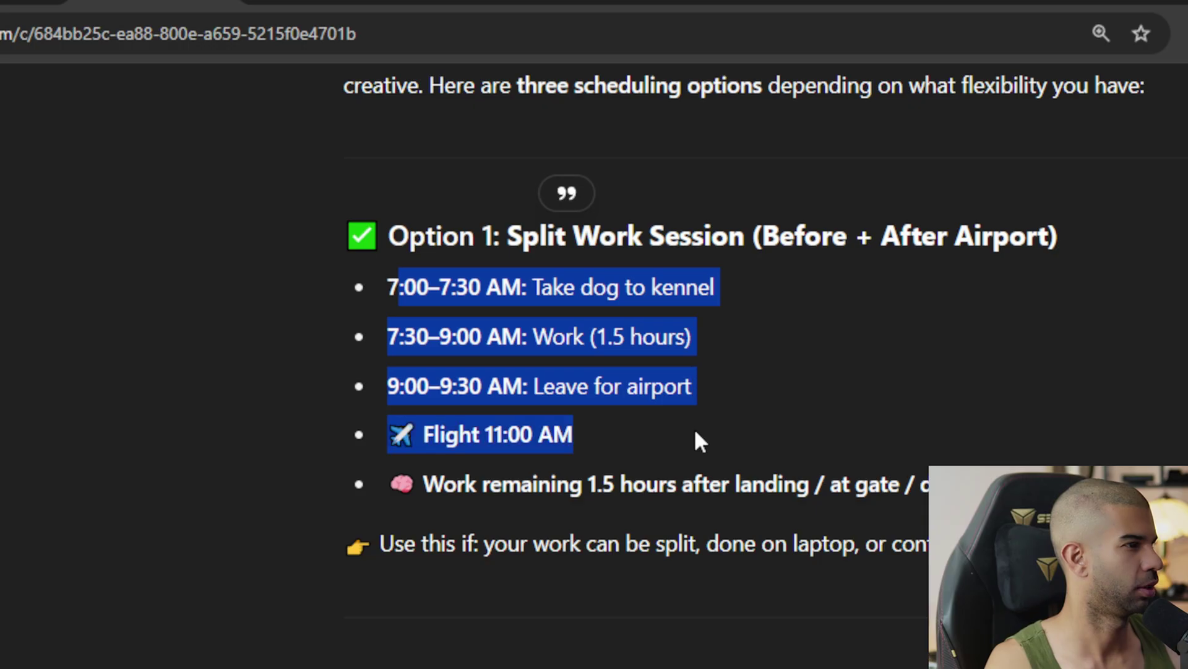
click(525, 473)
drag(501, 484, 859, 485)
- Read the wake-up-earlier plan in Option 2 and the outsource-or-shift plan in Option 3, including its kennel suggestion and usage advice
scroll(855, 491, down, 6)
drag(498, 328, 712, 345)
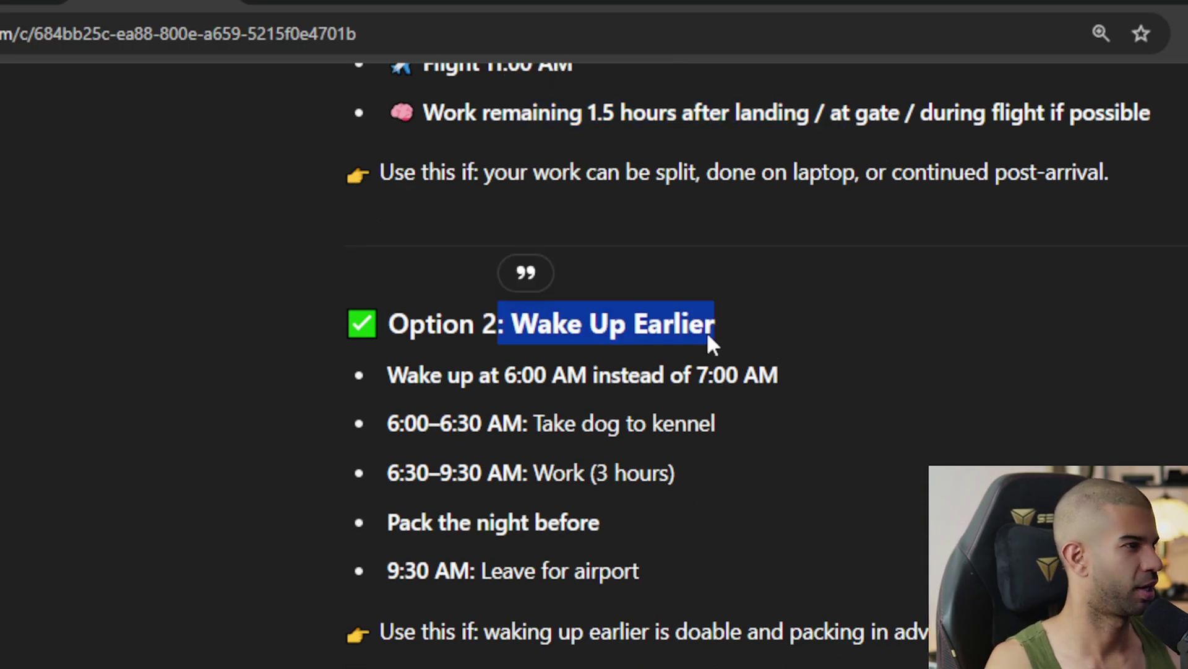
drag(447, 375, 656, 376)
scroll(656, 376, down, 6)
drag(531, 411, 750, 403)
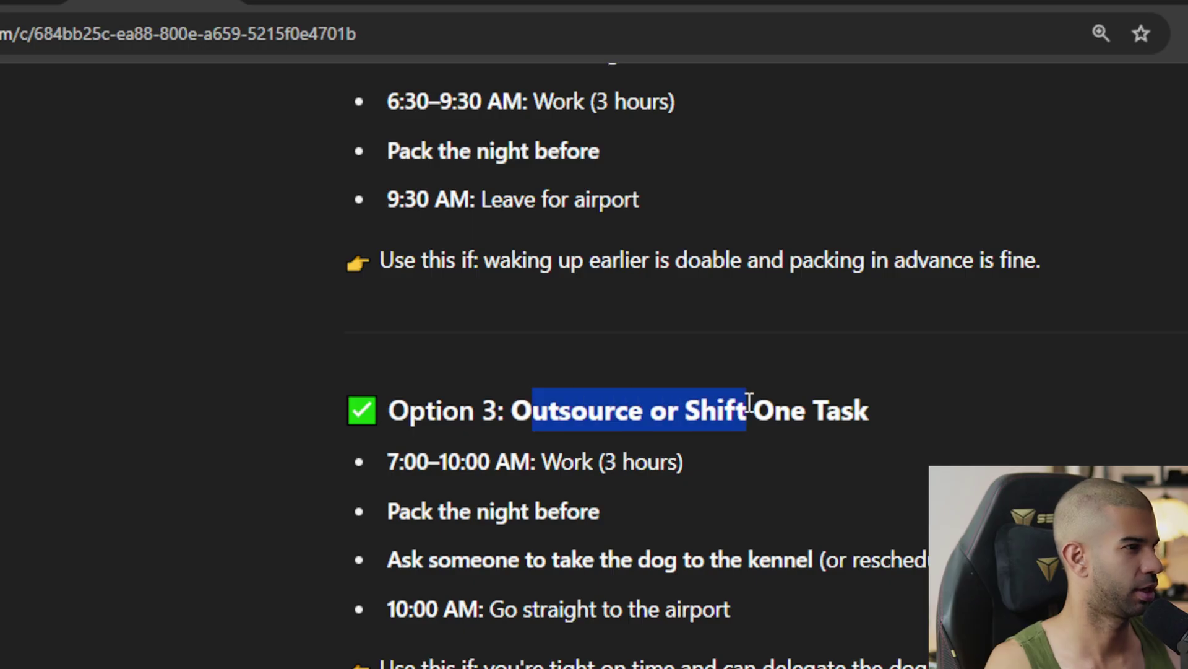
drag(410, 559, 1040, 560)
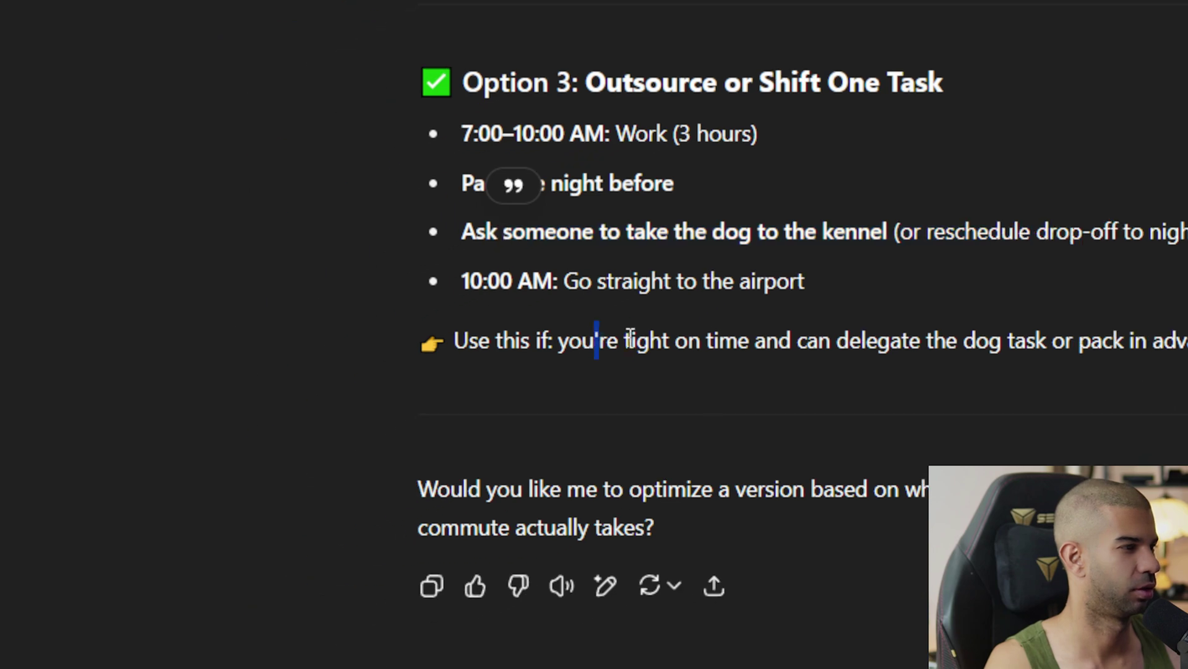
drag(521, 664, 834, 668)
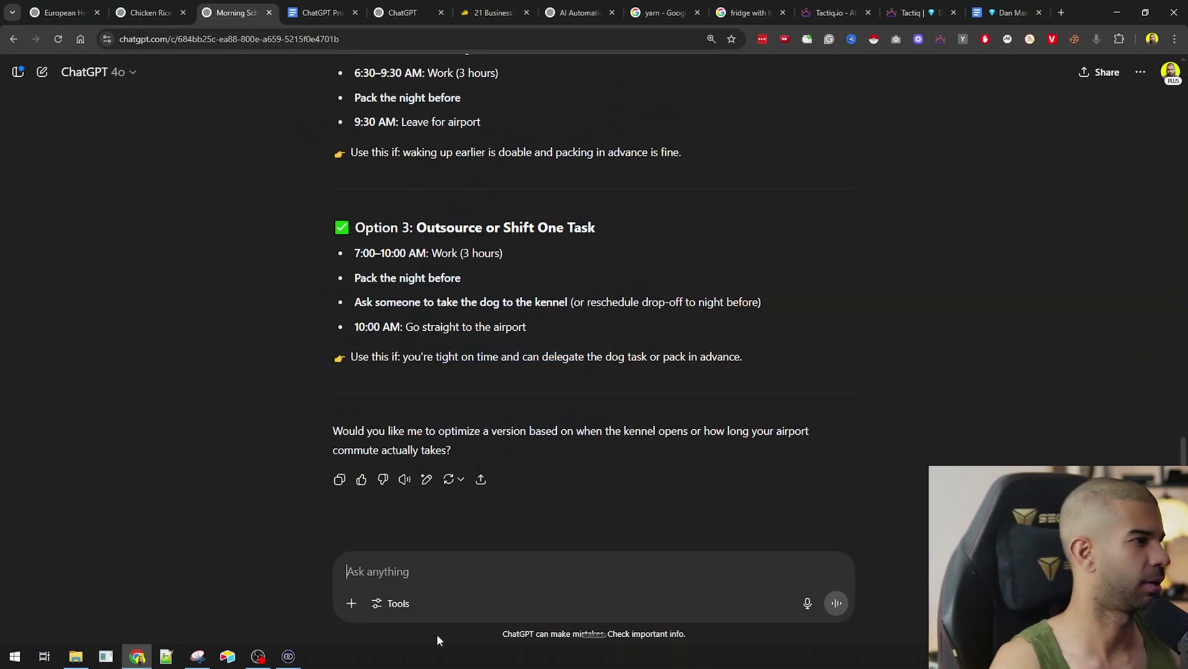
- Send the prompt "i like option 3. create me an infographic with this. make it 16:9 dimensions"
text(i)
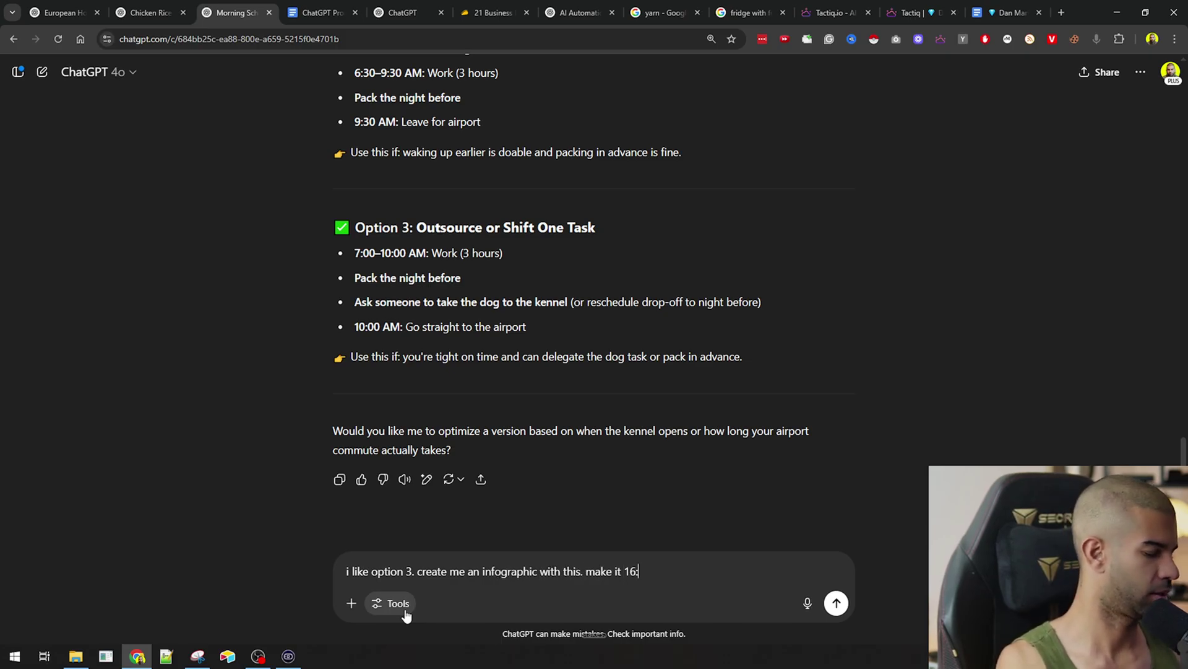
key(Return)
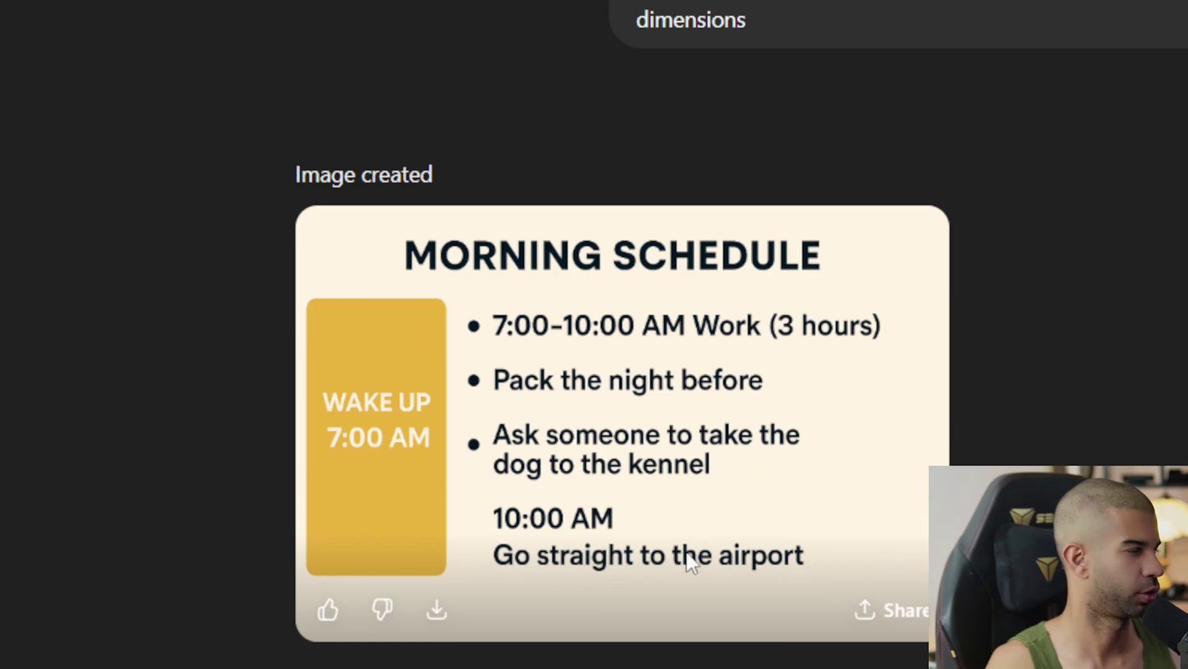
- Compare the generated morning schedule infographic with the prompt, download it, and view the saved image before closing it
scroll(576, 362, up, 5)
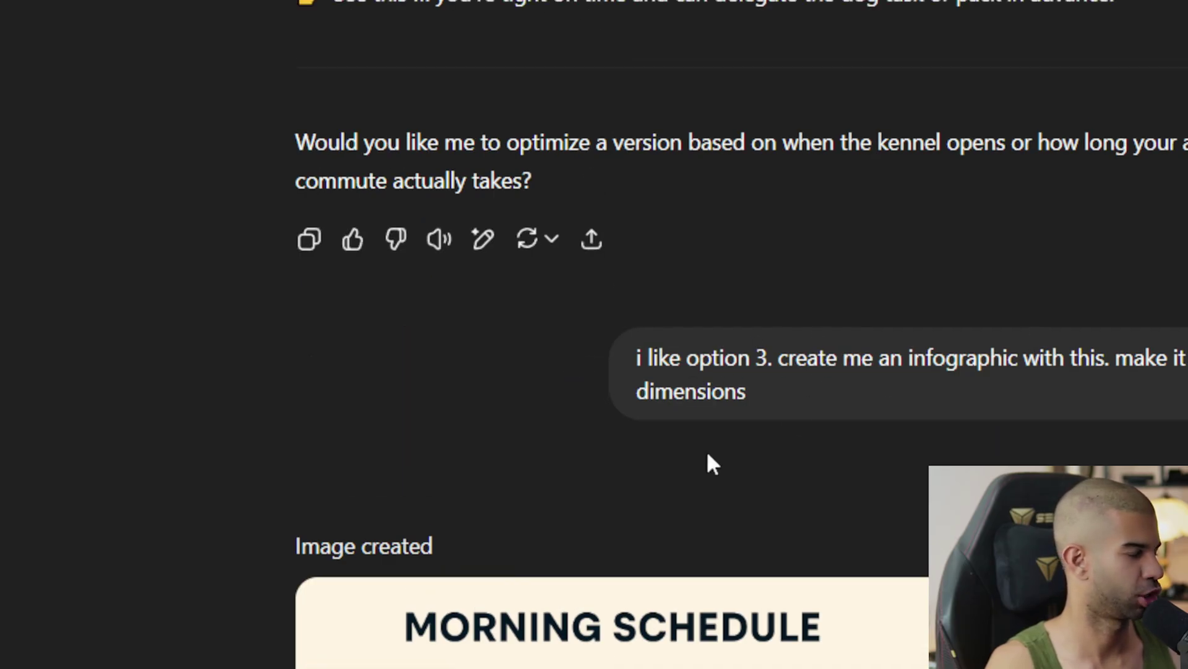
scroll(709, 458, down, 3)
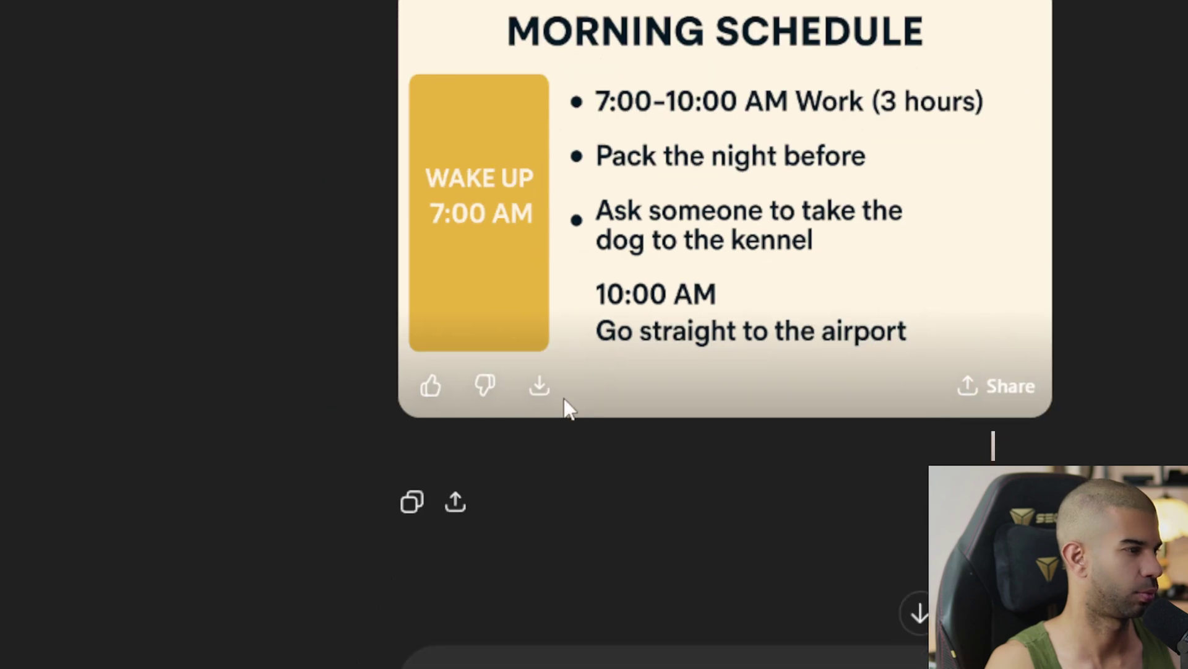
click(589, 334)
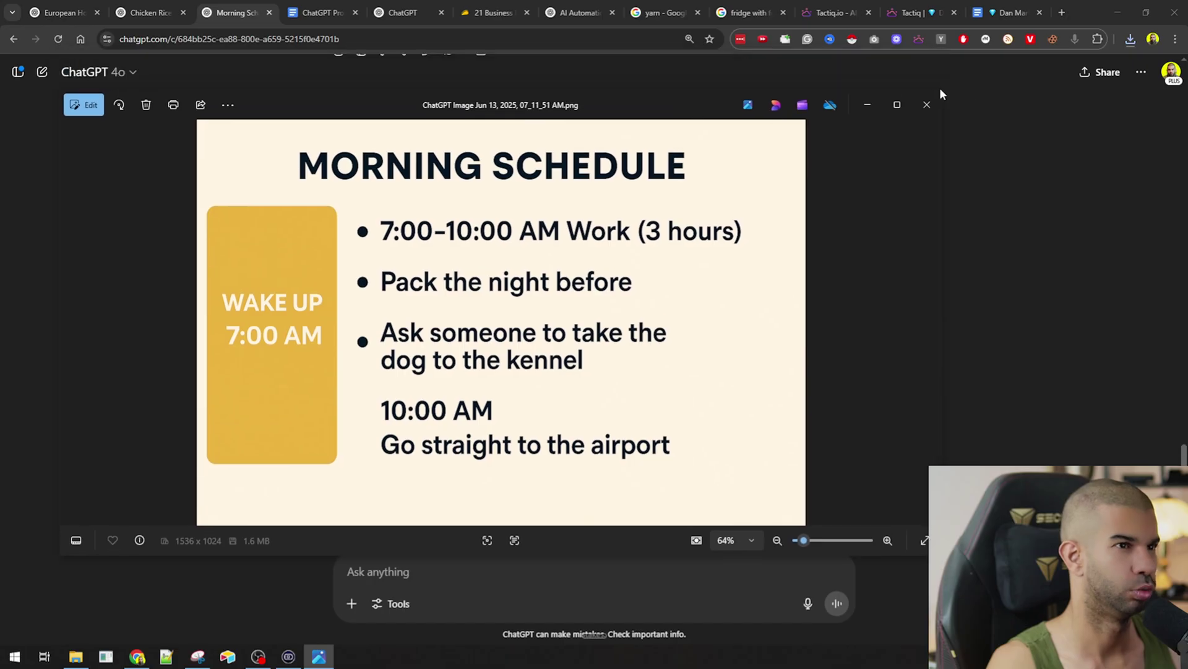
click(931, 103)
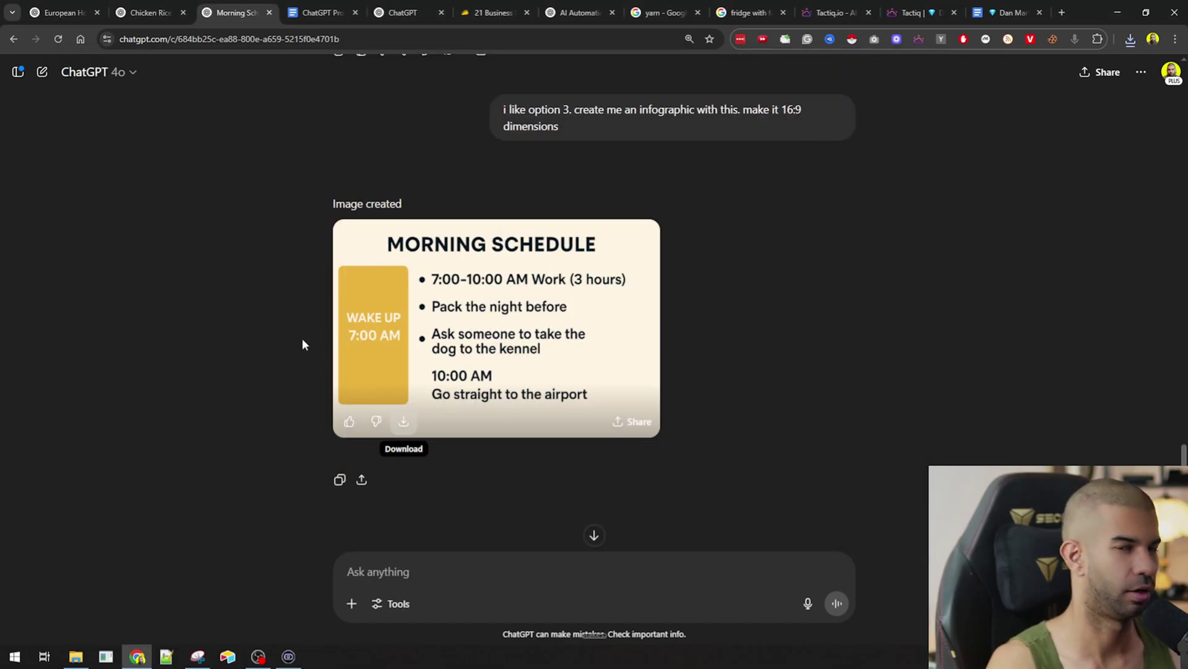